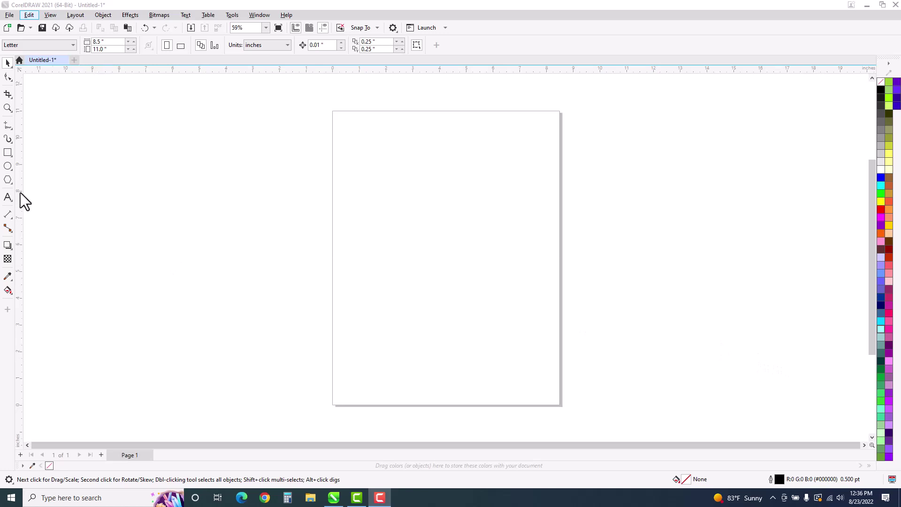
Draw a rectangle over the page's upper left edge and size it to 3.5 inches wide by 2 inches high
{"action": "left_click", "coordinate": [8, 153]}
{"action": "left_click_drag", "start_coordinate": [226, 130], "coordinate": [361, 205]}
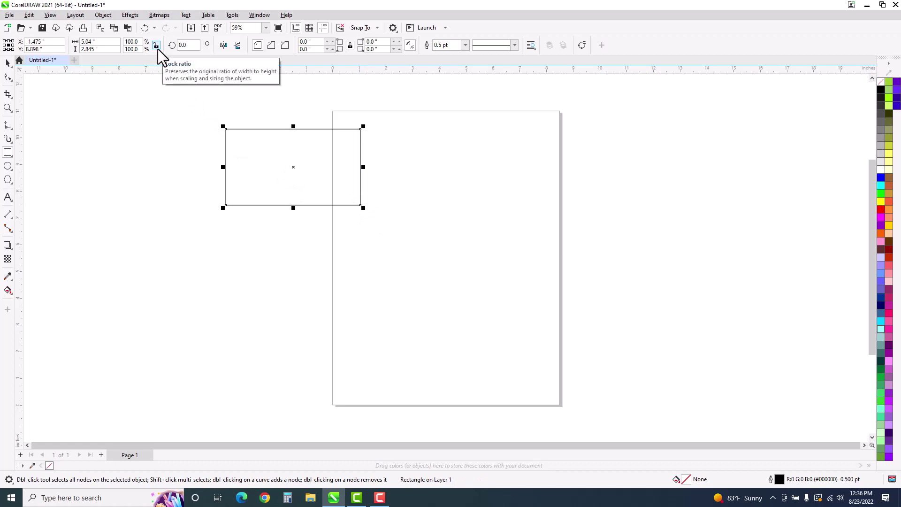
{"action": "left_click", "coordinate": [87, 42]}
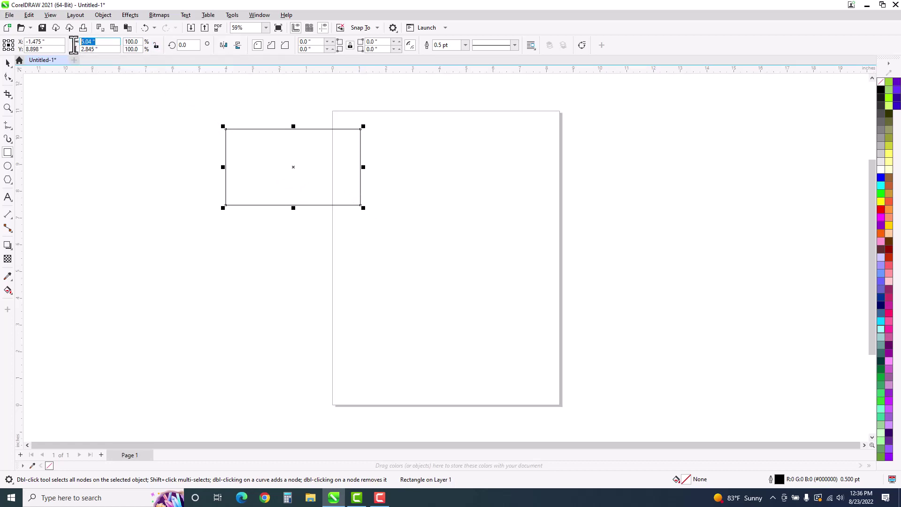
{"action": "type", "text": "3.5"}
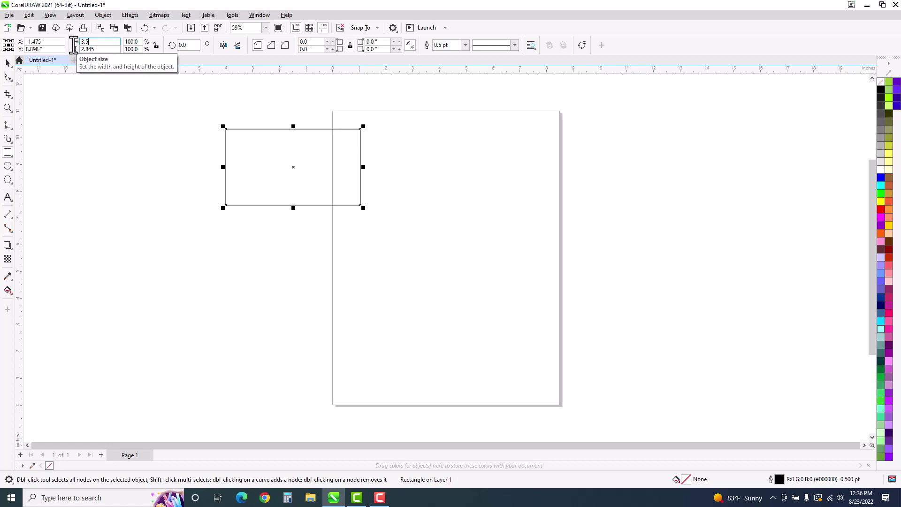
{"action": "left_click", "coordinate": [101, 48]}
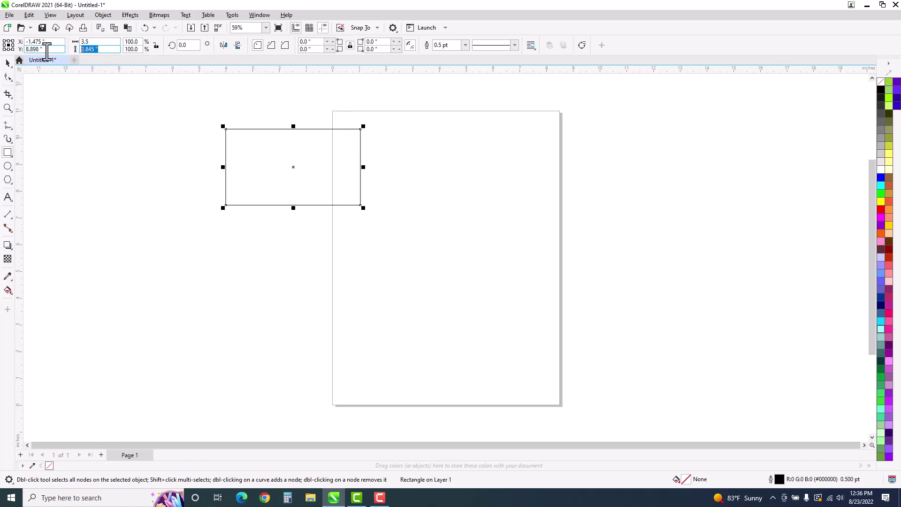
{"action": "type", "text": "2"}
{"action": "key", "text": "Return"}
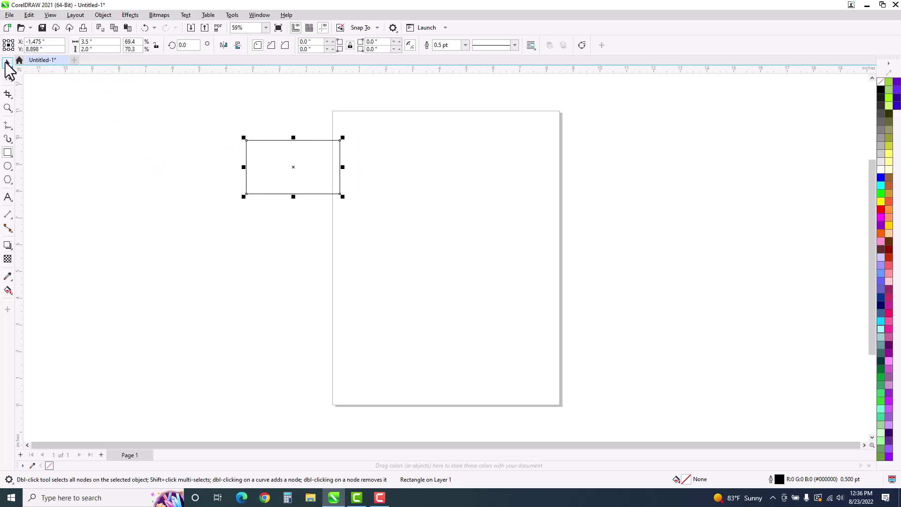
Move the rectangle off the page to its left, duplicate it, and place the copy beneath the original
{"action": "left_click", "coordinate": [7, 63]}
{"action": "left_click_drag", "start_coordinate": [286, 166], "coordinate": [114, 133]}
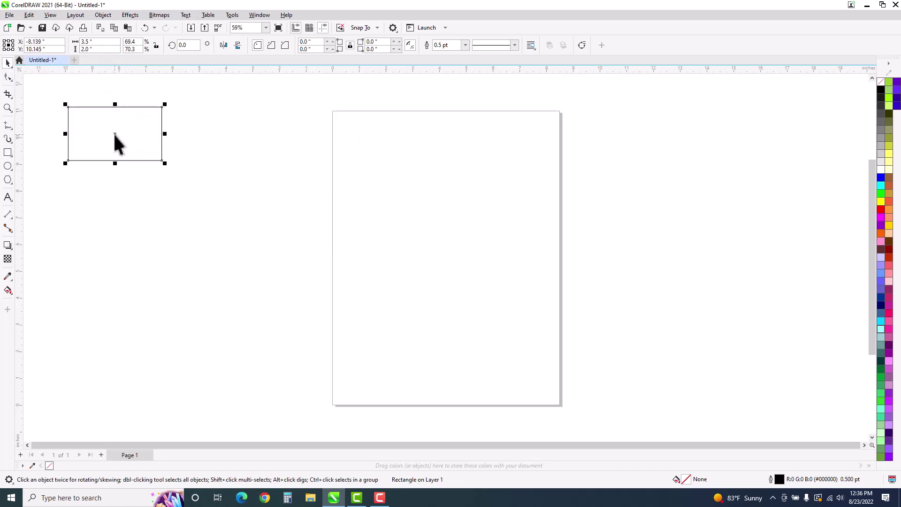
{"action": "key", "text": "ctrl+d"}
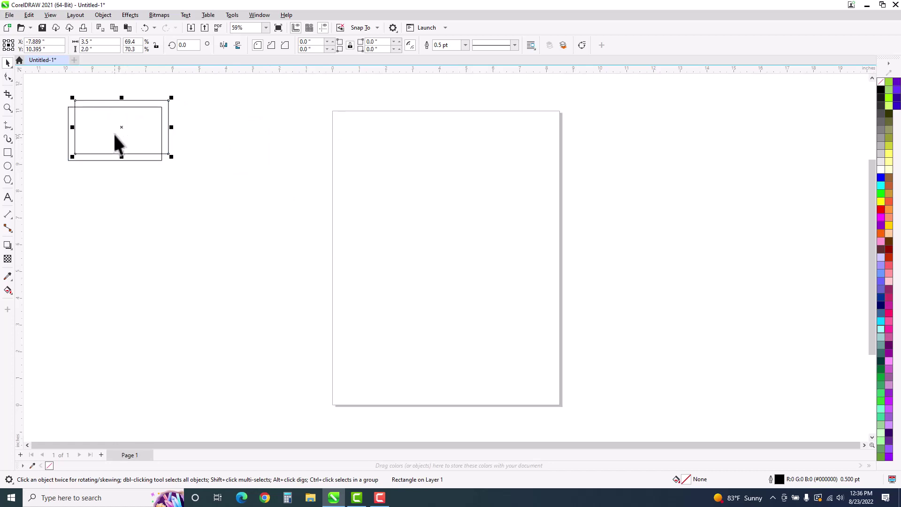
{"action": "left_click_drag", "start_coordinate": [115, 134], "coordinate": [122, 223]}
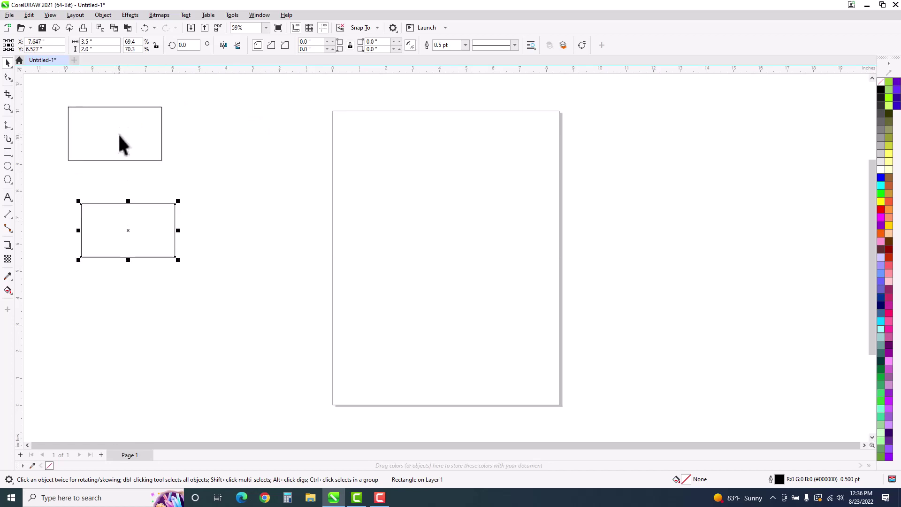
{"action": "left_click_drag", "start_coordinate": [115, 134], "coordinate": [123, 125]}
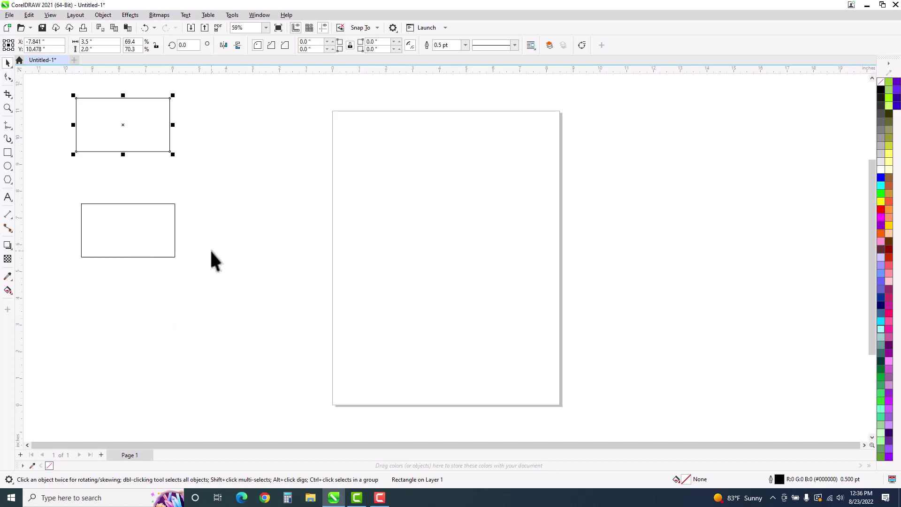
{"action": "left_click", "coordinate": [224, 226]}
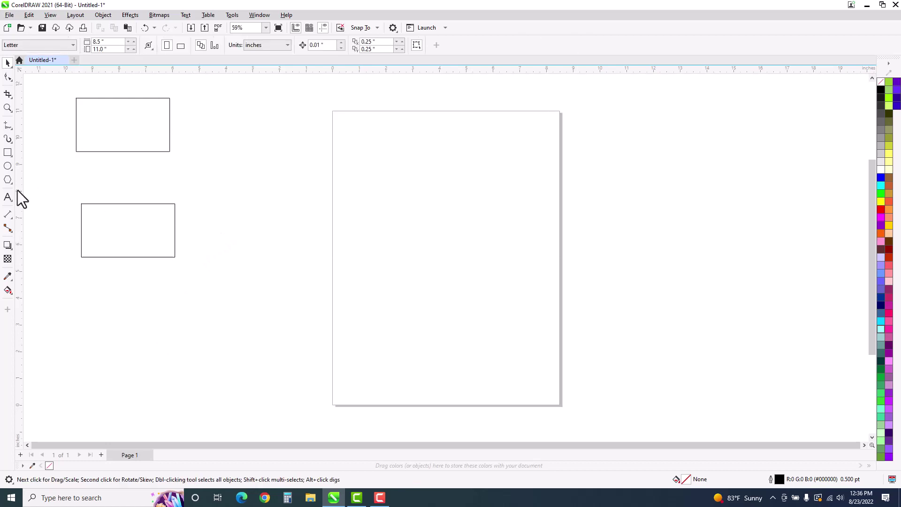
Add the artistic text "Slots1" below the two rectangles
{"action": "left_click", "coordinate": [8, 197]}
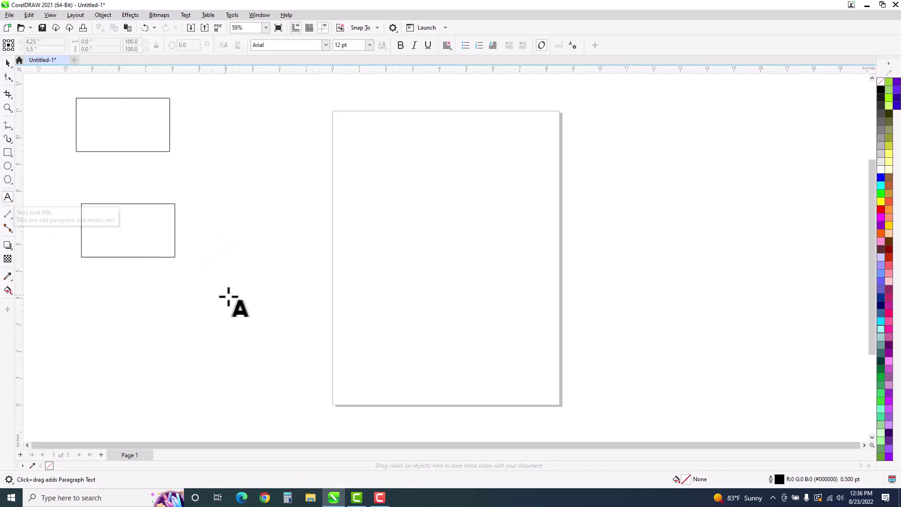
{"action": "left_click", "coordinate": [153, 297]}
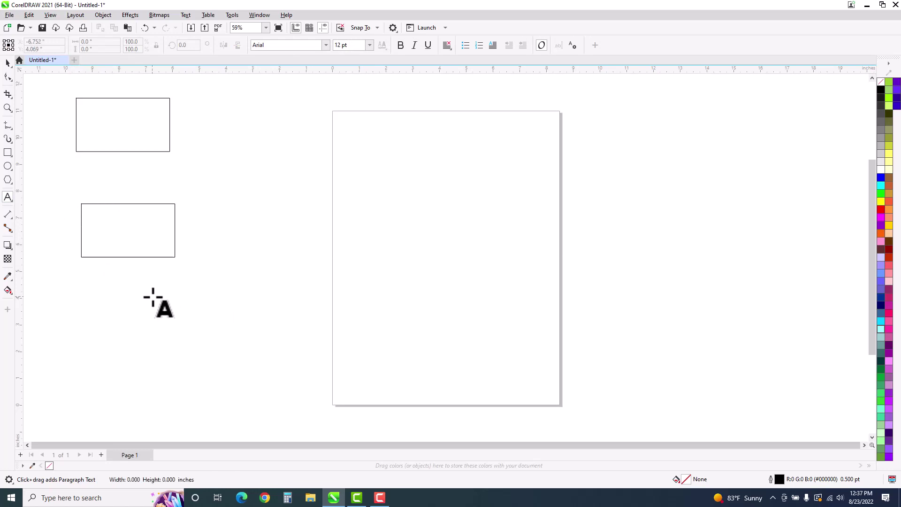
{"action": "type", "text": "Sl"}
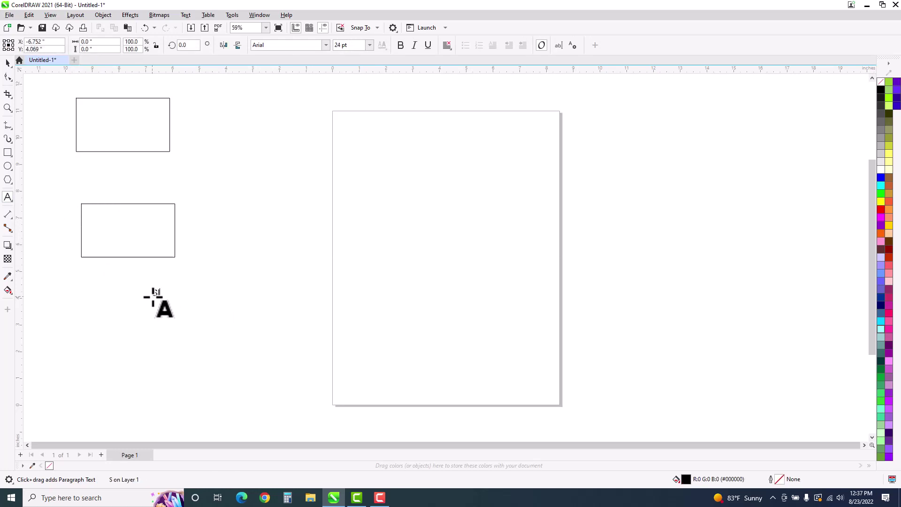
{"action": "type", "text": "ots1"}
{"action": "left_click", "coordinate": [10, 62]}
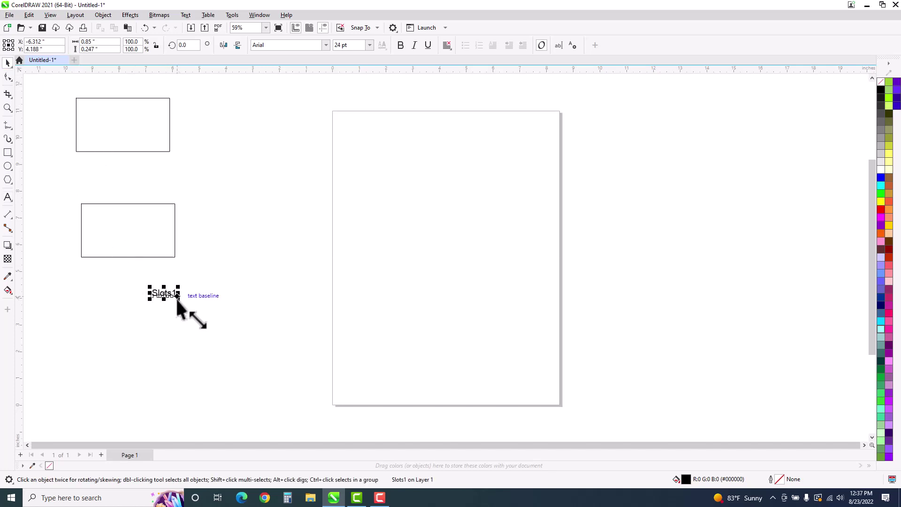
Set the Slots1 text to a 55 pt font size and the DeVinneOrn typeface
{"action": "left_click_drag", "start_coordinate": [178, 300], "coordinate": [235, 348]}
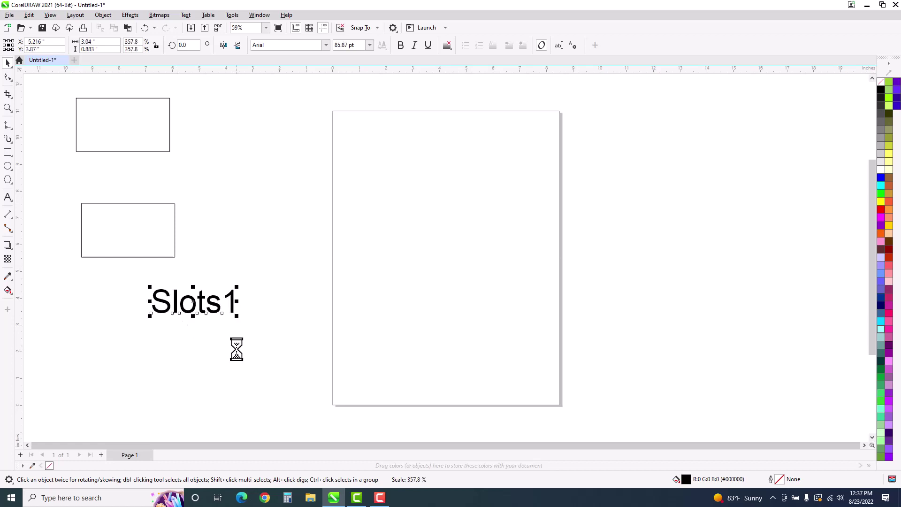
{"action": "left_click", "coordinate": [362, 46]}
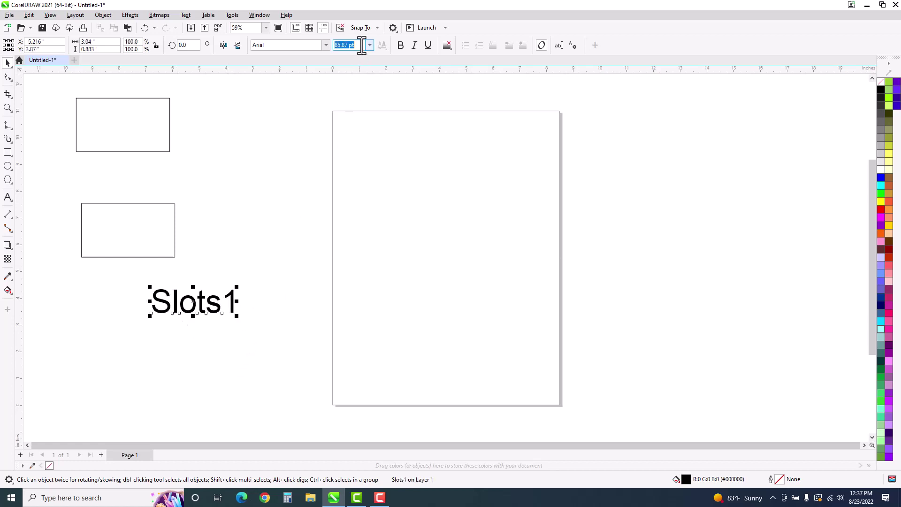
{"action": "type", "text": "55"}
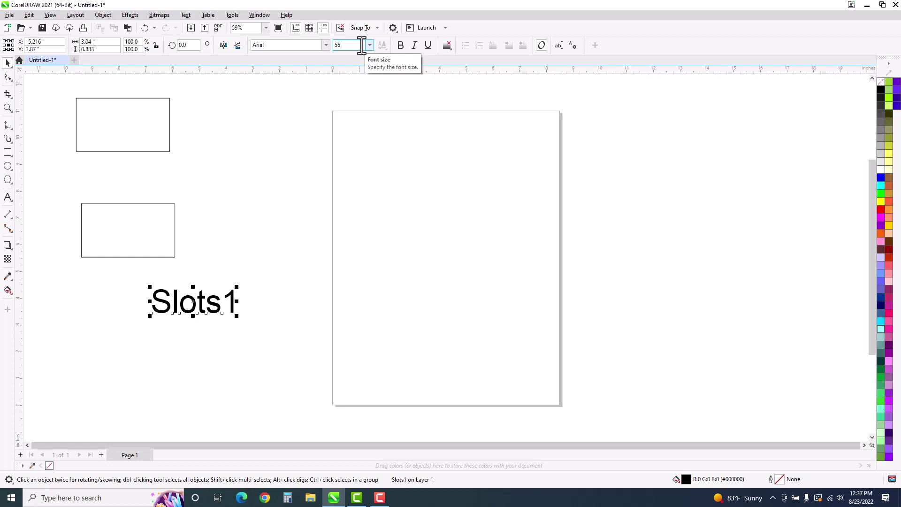
{"action": "key", "text": "Return"}
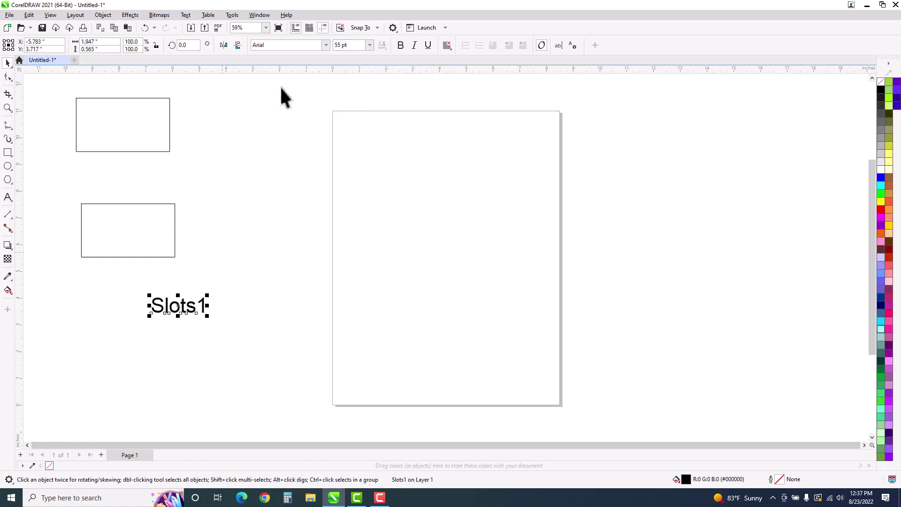
{"action": "left_click", "coordinate": [299, 44]}
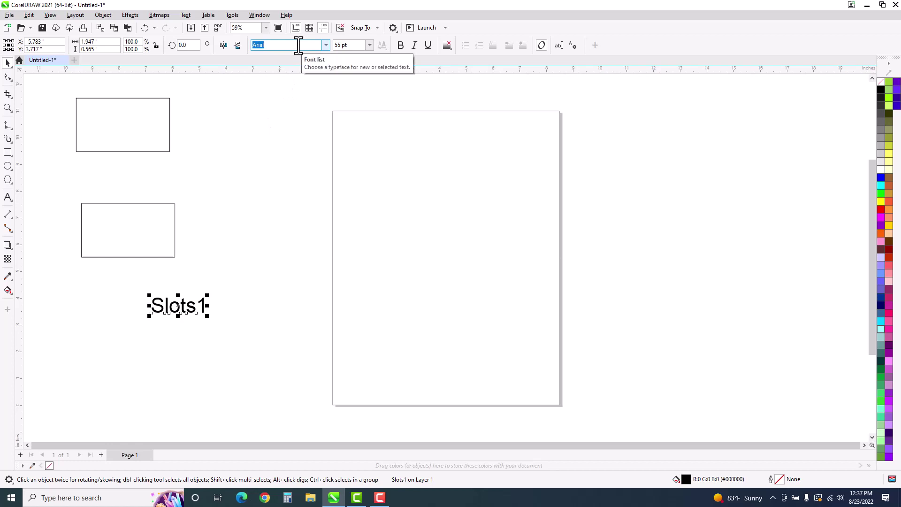
{"action": "left_click", "coordinate": [325, 44]}
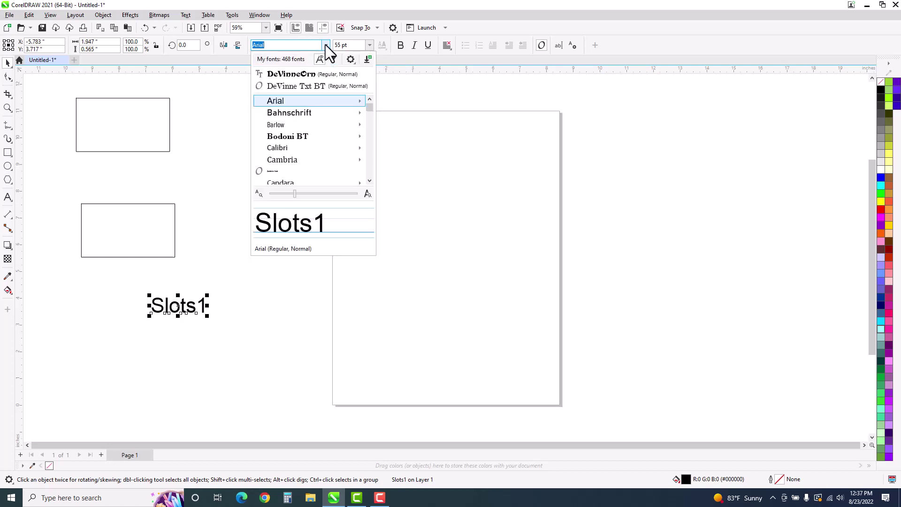
{"action": "left_click", "coordinate": [289, 74]}
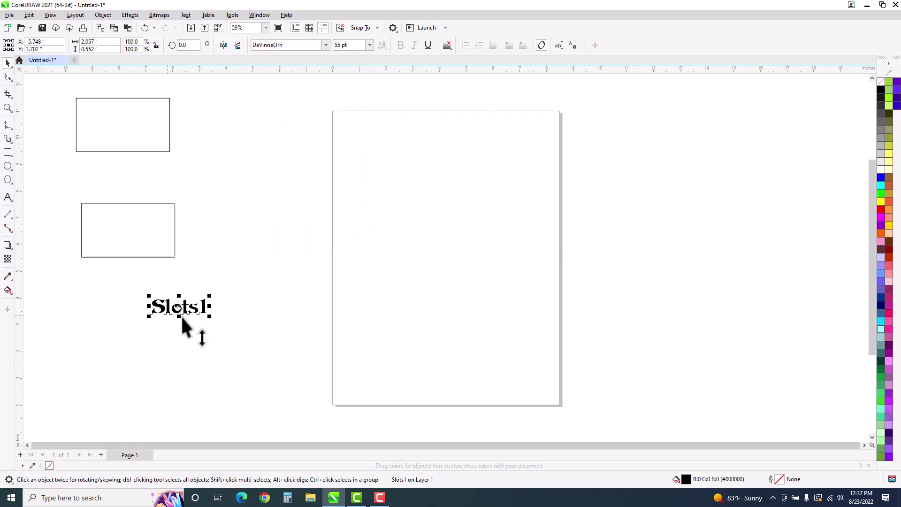
Using the Shape tool, shift the letters S, l, o and t of Slots1 left to a -7% horizontal character offset
{"action": "key", "text": "z"}
{"action": "left_click", "coordinate": [207, 321]}
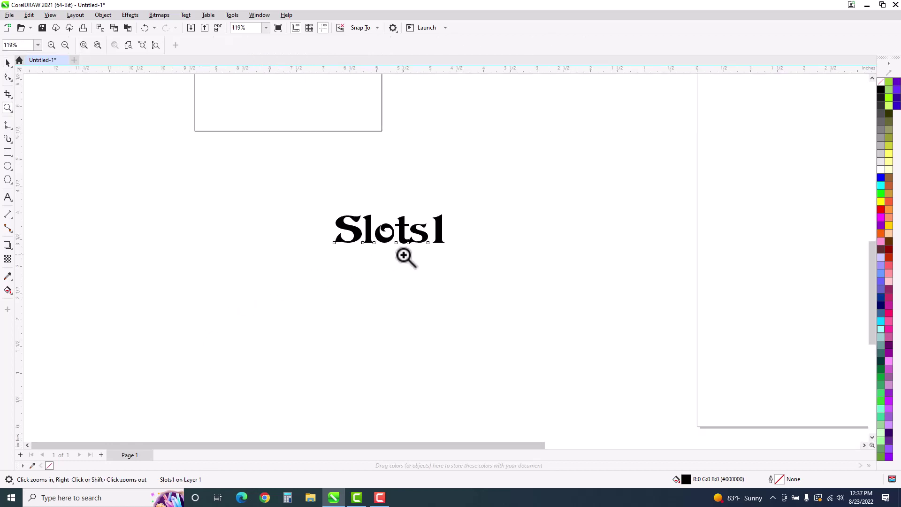
{"action": "left_click", "coordinate": [413, 239]}
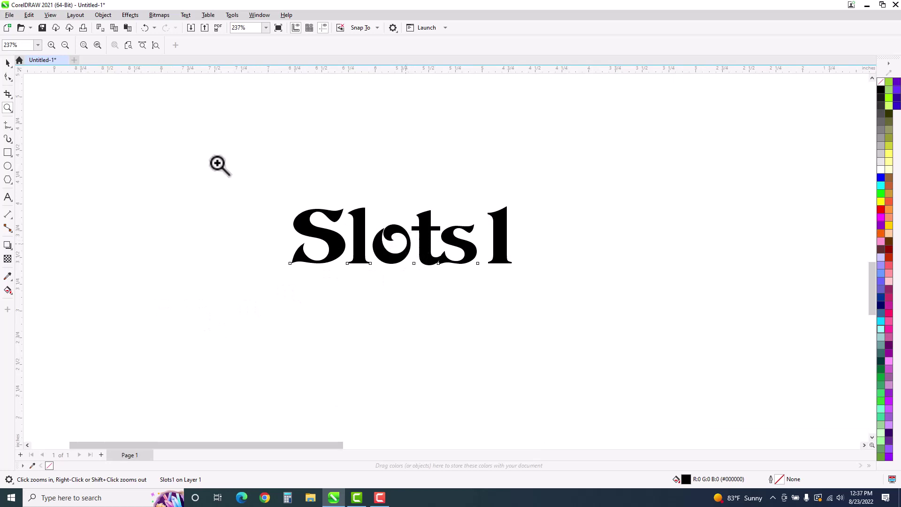
{"action": "left_click", "coordinate": [8, 79]}
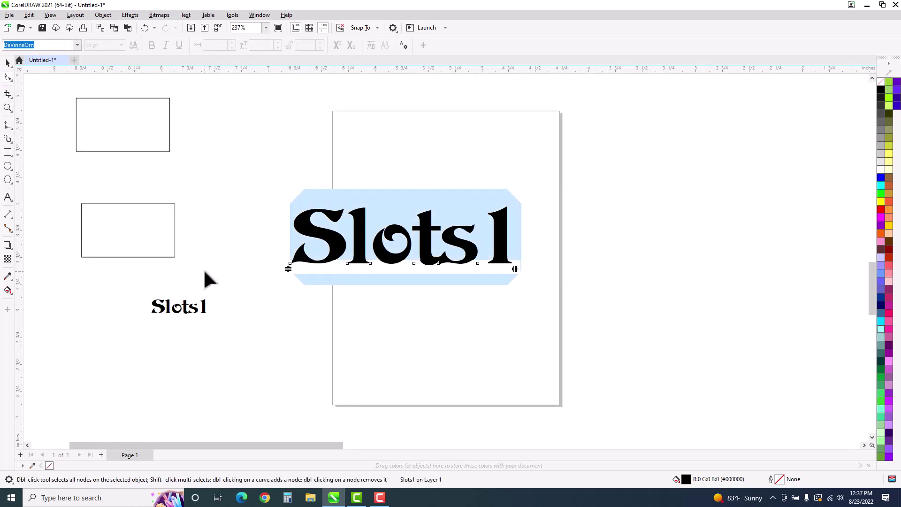
{"action": "left_click_drag", "start_coordinate": [248, 244], "coordinate": [428, 297]}
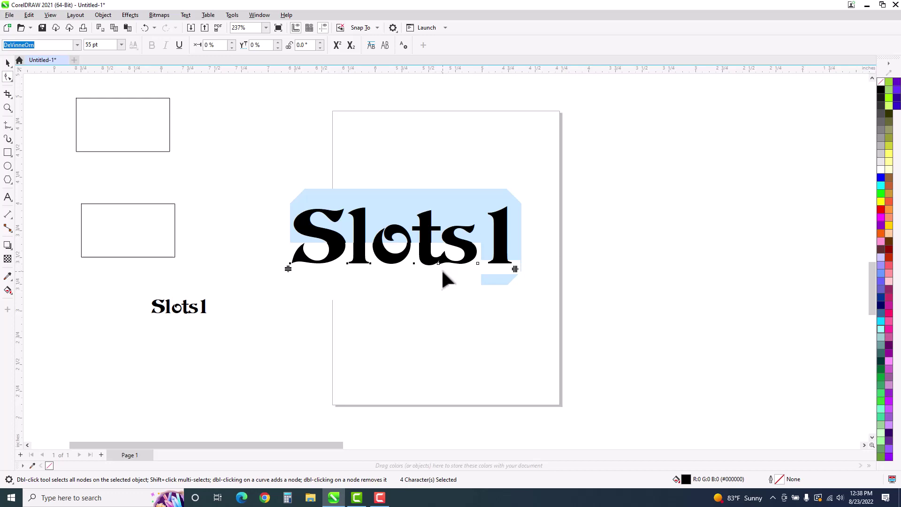
{"action": "key", "text": "Left"}
{"action": "key", "text": "Left"}
{"action": "key", "text": "Left"}
{"action": "key", "text": "Left"}
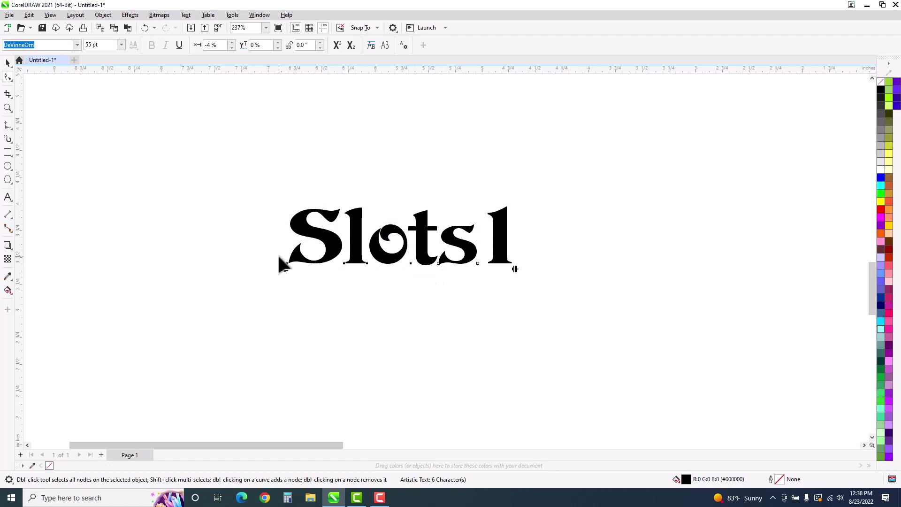
{"action": "key", "text": "Left"}
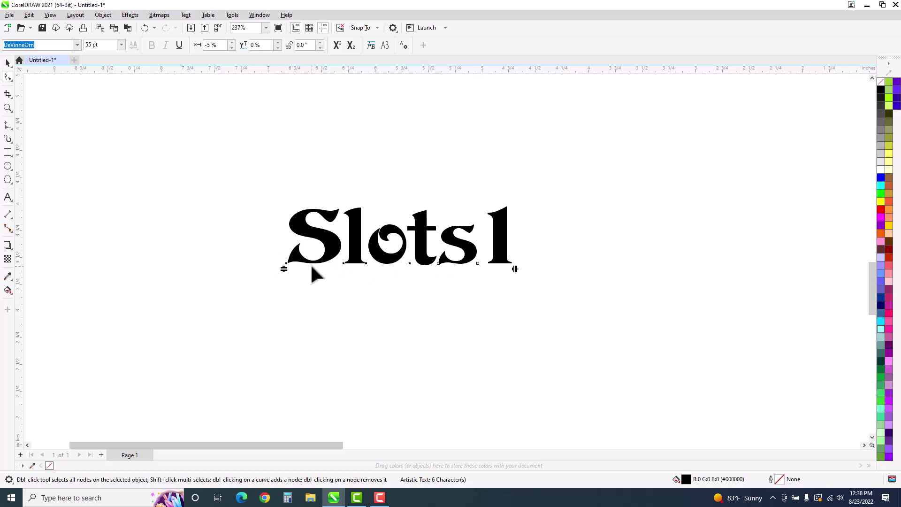
{"action": "key", "text": "Left"}
{"action": "key", "text": "Left"}
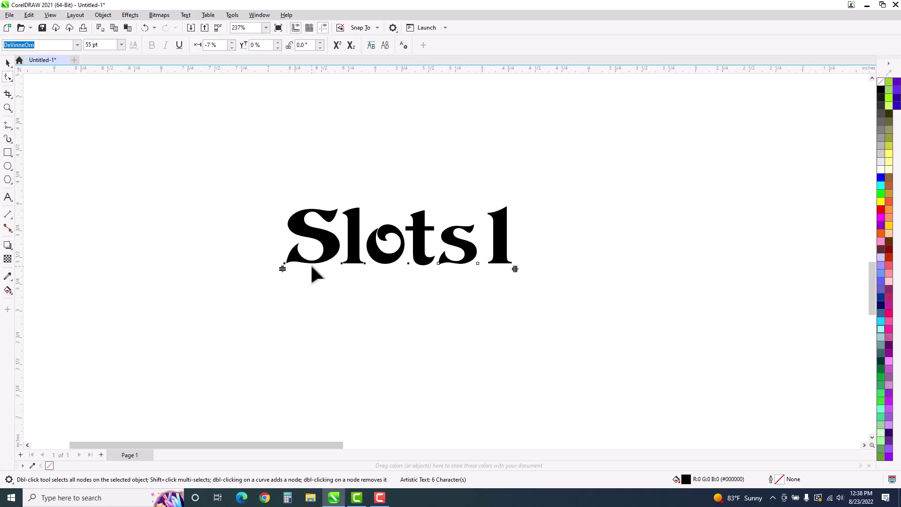
Nudge the S of Slots1 right to a -6% horizontal offset, and shift S, l and o one more increment right together
{"action": "left_click", "coordinate": [223, 223]}
{"action": "left_click_drag", "start_coordinate": [222, 224], "coordinate": [284, 266]}
{"action": "key", "text": "Right"}
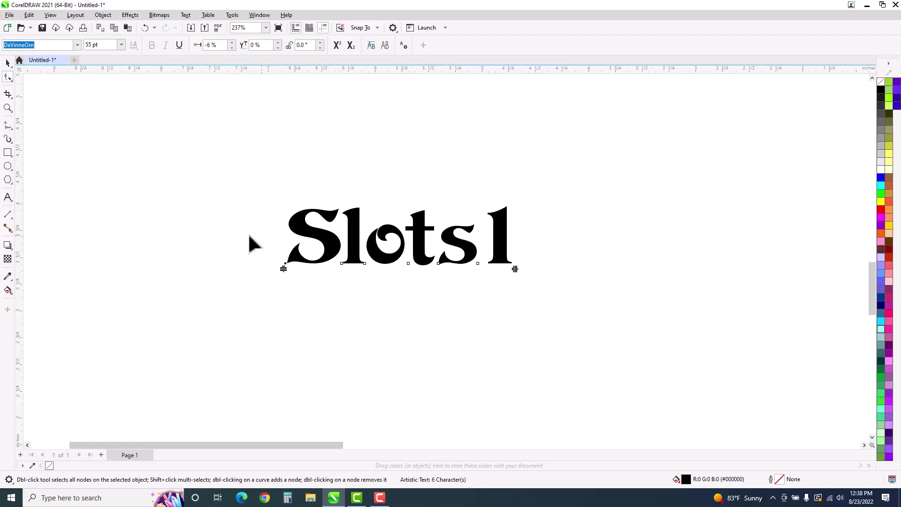
{"action": "left_click_drag", "start_coordinate": [242, 231], "coordinate": [393, 303]}
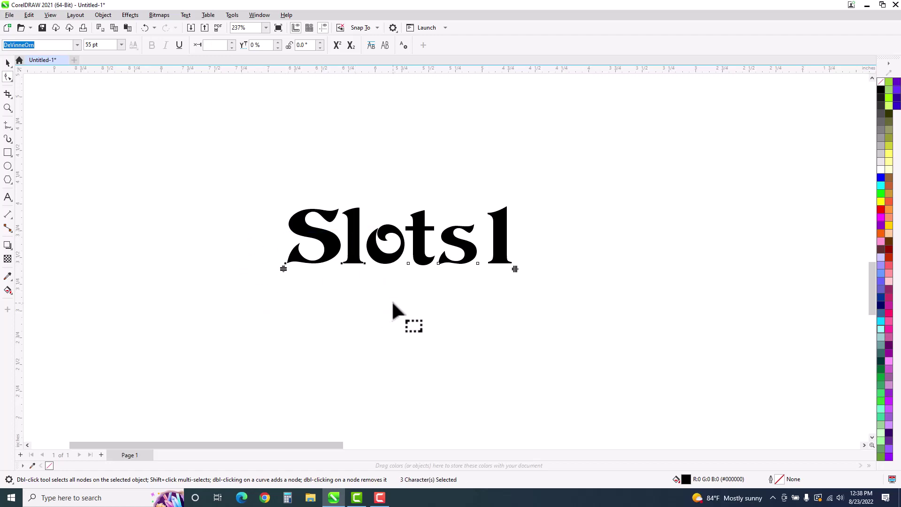
{"action": "key", "text": "Right"}
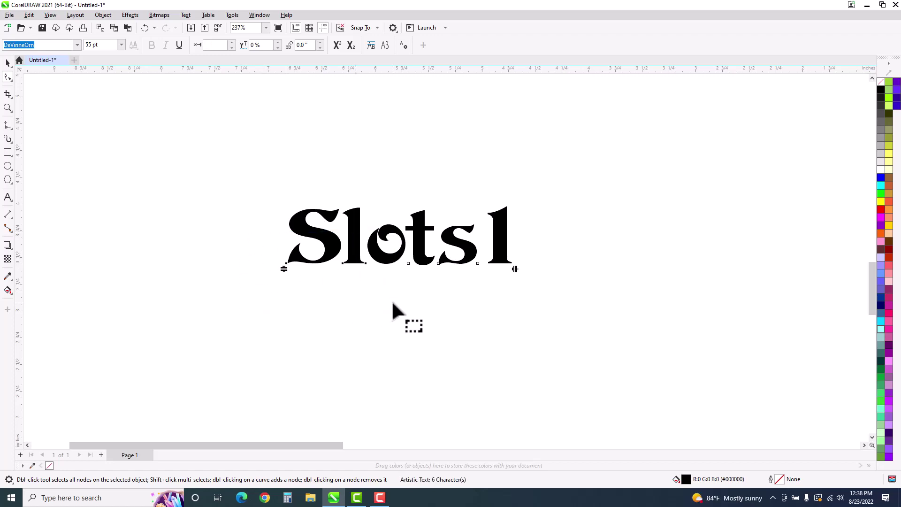
{"action": "left_click", "coordinate": [7, 62]}
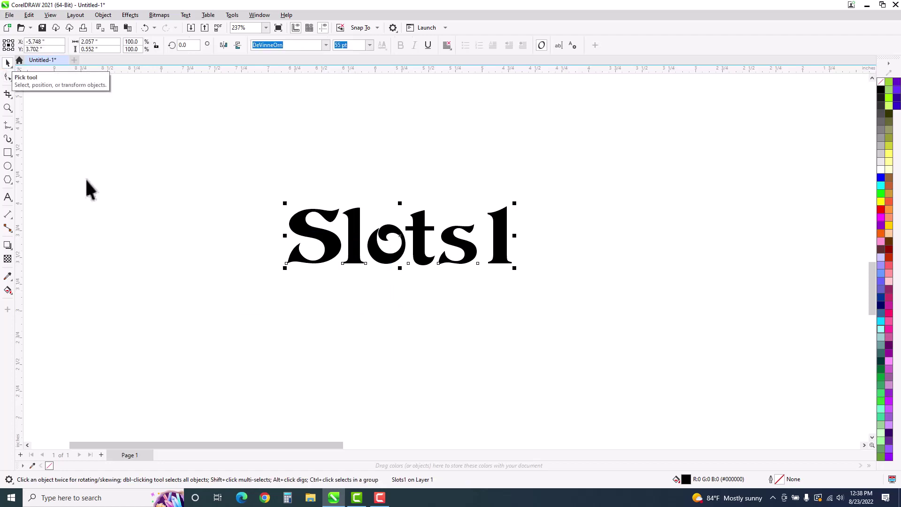
{"action": "scroll", "coordinate": [172, 245], "scroll_direction": "down", "scroll_amount": 1}
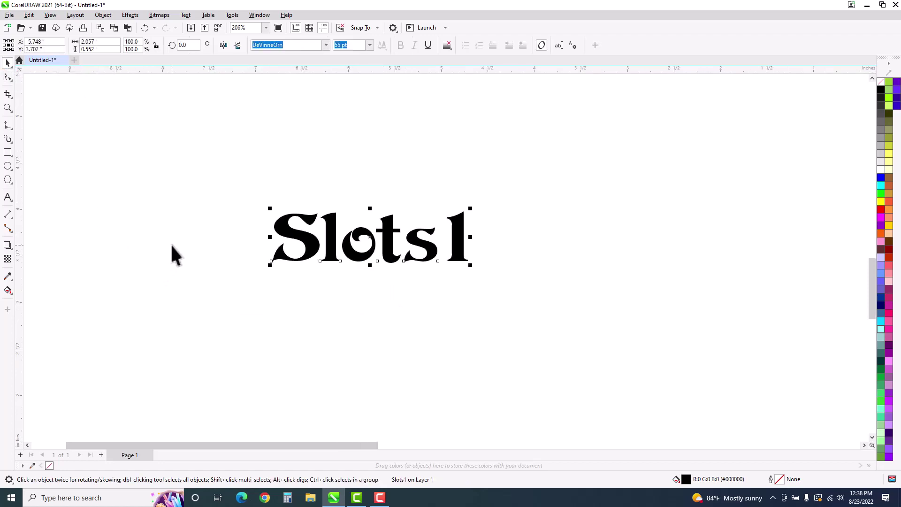
{"action": "scroll", "coordinate": [171, 246], "scroll_direction": "down", "scroll_amount": 3}
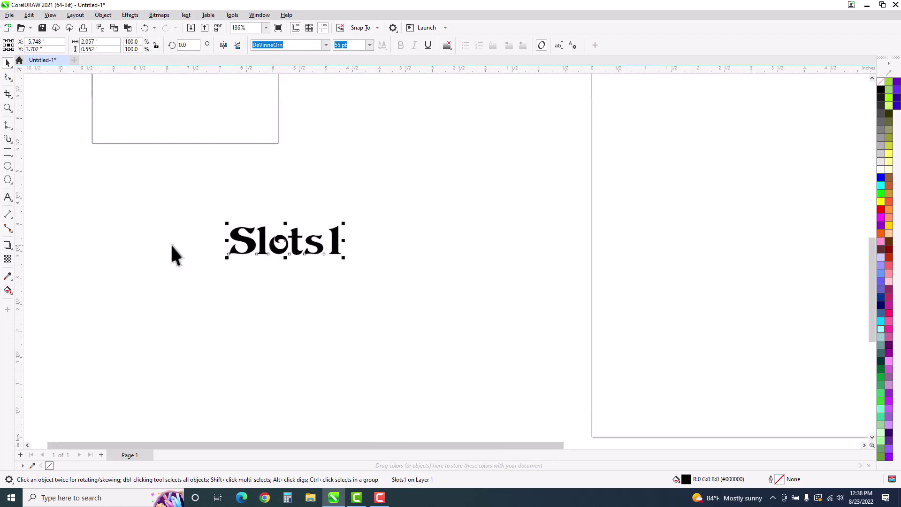
{"action": "scroll", "coordinate": [172, 246], "scroll_direction": "down", "scroll_amount": 5}
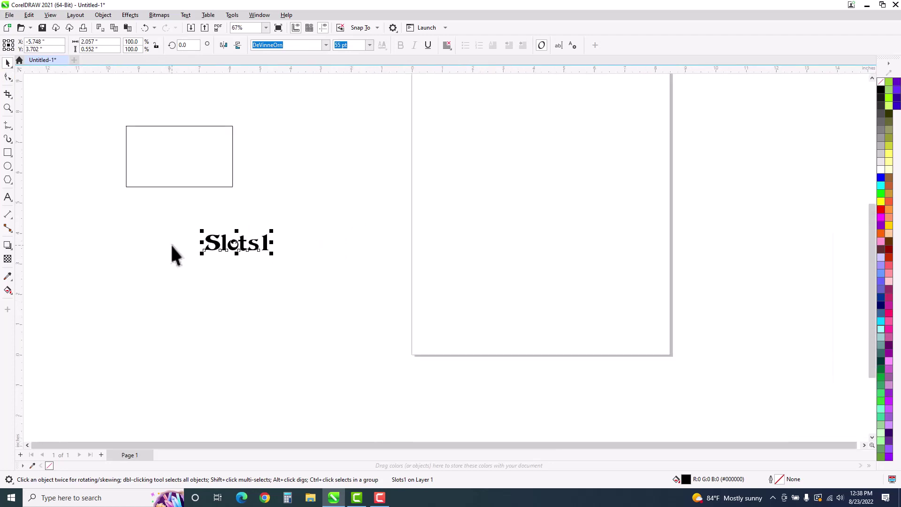
Move the lower 3.5 by 2 inch rectangle to the page's upper-left area and place the Slots1 text just beneath it
{"action": "scroll", "coordinate": [199, 172], "scroll_direction": "down", "scroll_amount": 1}
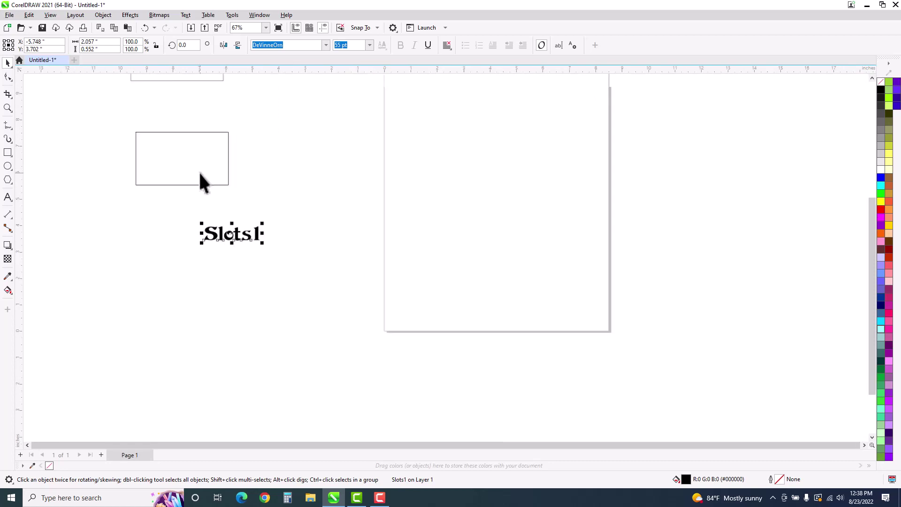
{"action": "scroll", "coordinate": [205, 172], "scroll_direction": "down", "scroll_amount": 1}
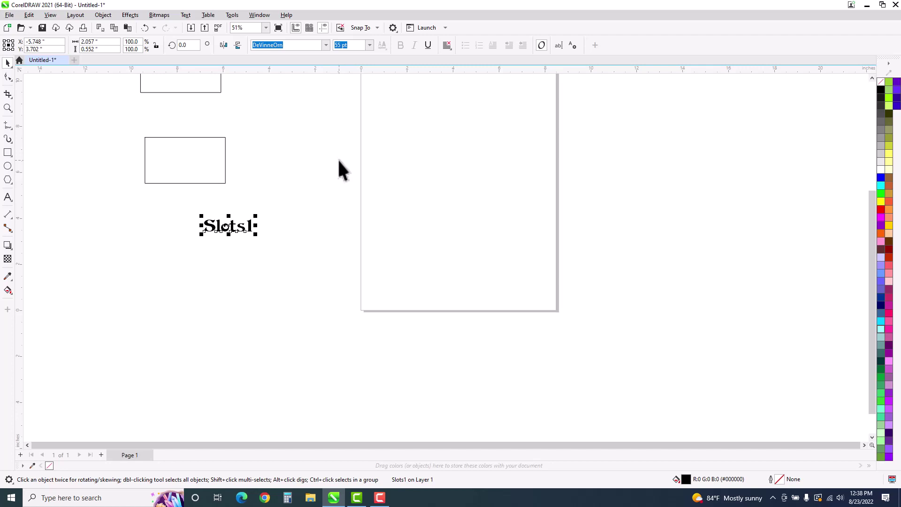
{"action": "key", "text": "h"}
{"action": "left_click_drag", "start_coordinate": [422, 140], "coordinate": [421, 217]}
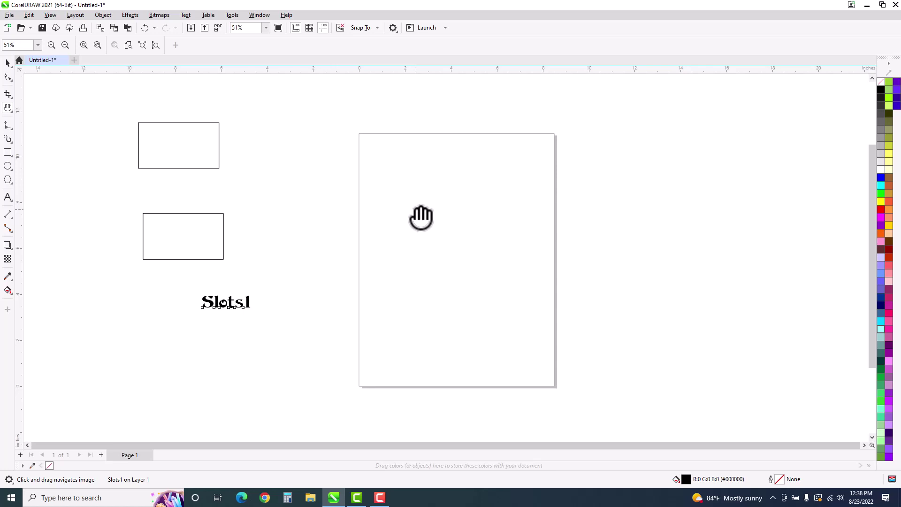
{"action": "left_click", "coordinate": [8, 63]}
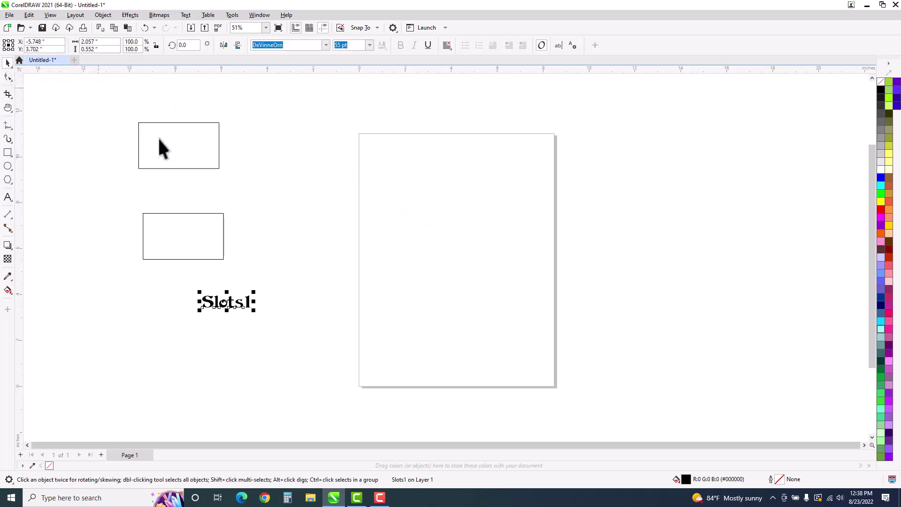
{"action": "left_click", "coordinate": [185, 228]}
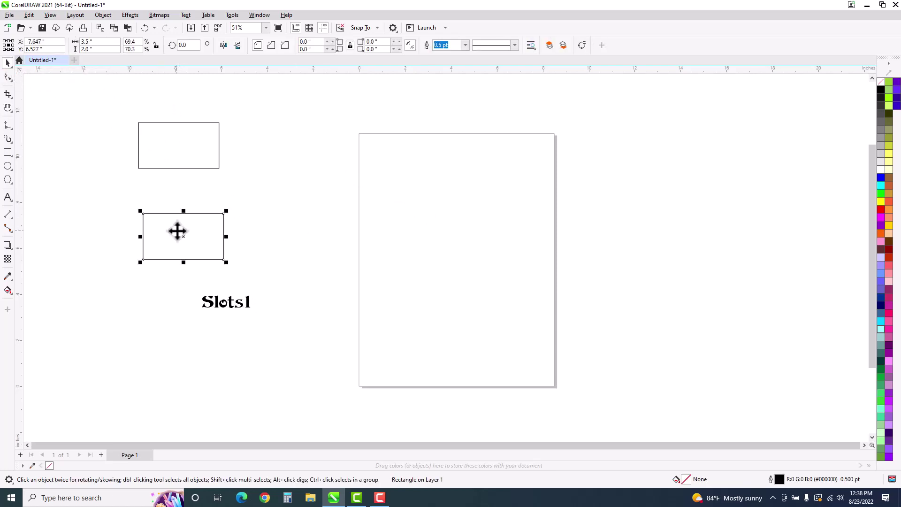
{"action": "left_click_drag", "start_coordinate": [216, 218], "coordinate": [398, 167]}
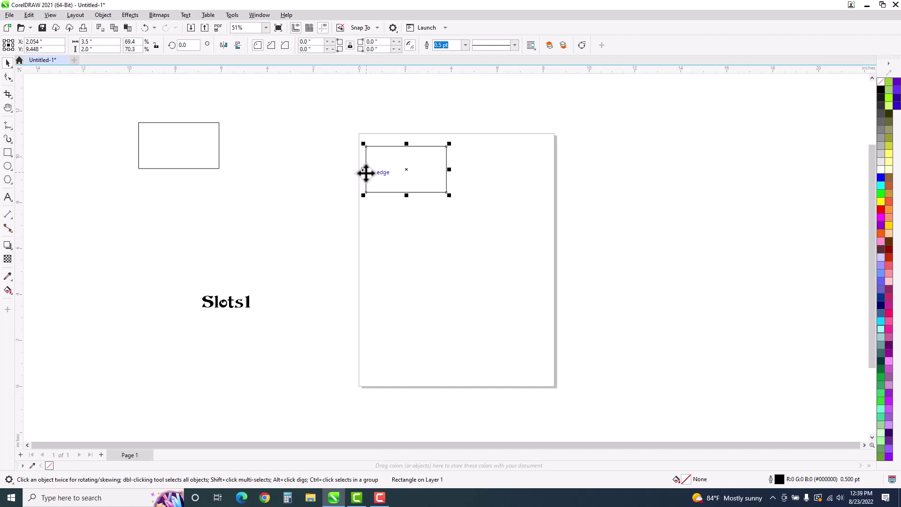
{"action": "left_click_drag", "start_coordinate": [216, 301], "coordinate": [402, 217]}
Place a vertical guideline through the centre of the rectangle on the page, at about X 2.051 inches
{"action": "key", "text": "z"}
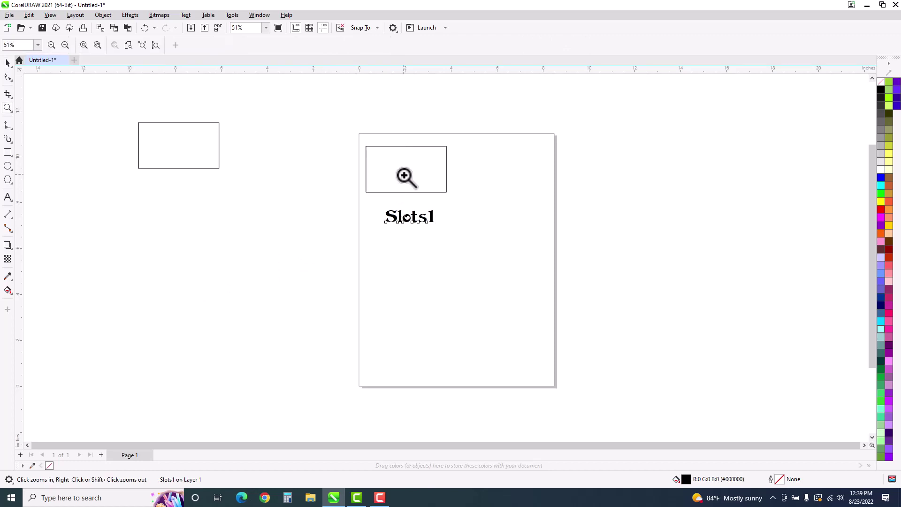
{"action": "left_click", "coordinate": [405, 176]}
{"action": "left_click", "coordinate": [450, 254]}
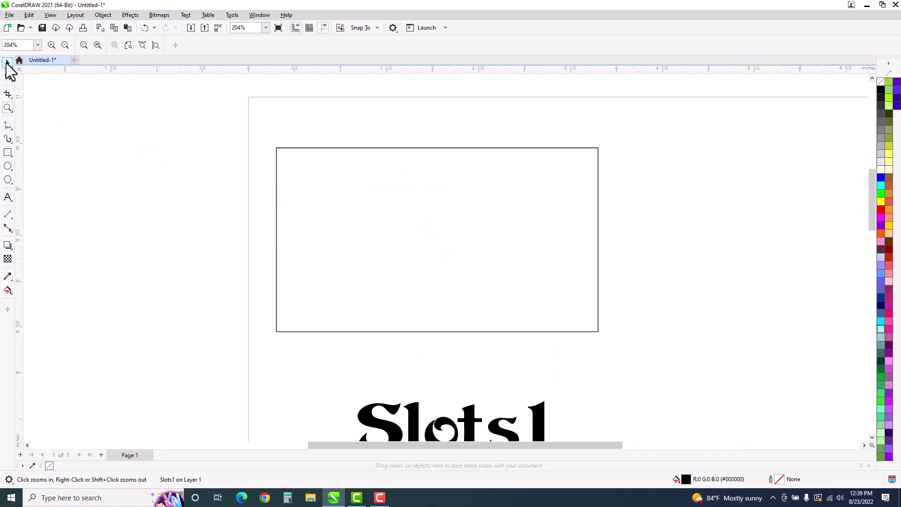
{"action": "left_click", "coordinate": [7, 65]}
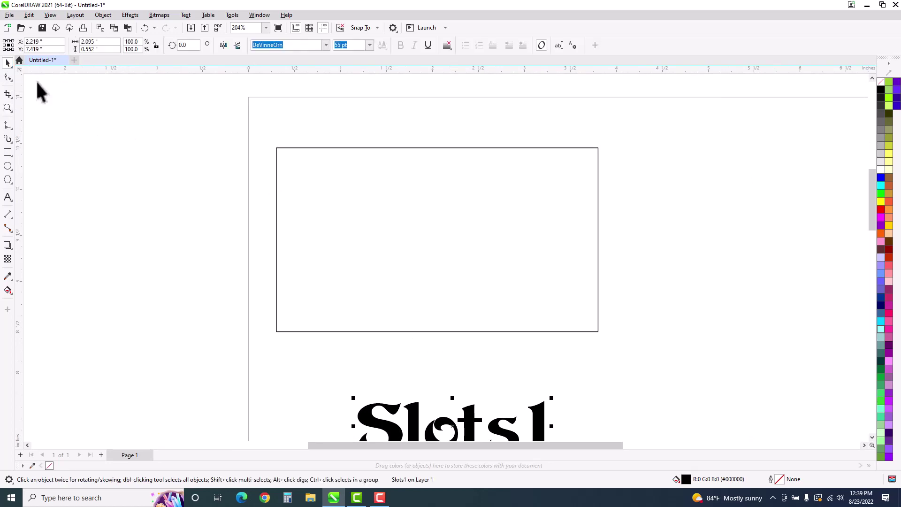
{"action": "left_click", "coordinate": [370, 177]}
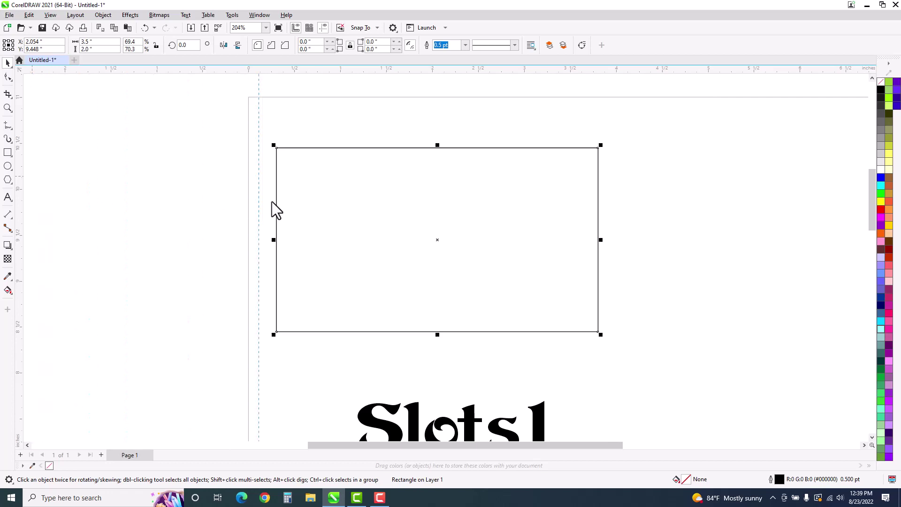
{"action": "left_click_drag", "start_coordinate": [320, 204], "coordinate": [363, 206]}
{"action": "left_click_drag", "start_coordinate": [368, 201], "coordinate": [438, 199]}
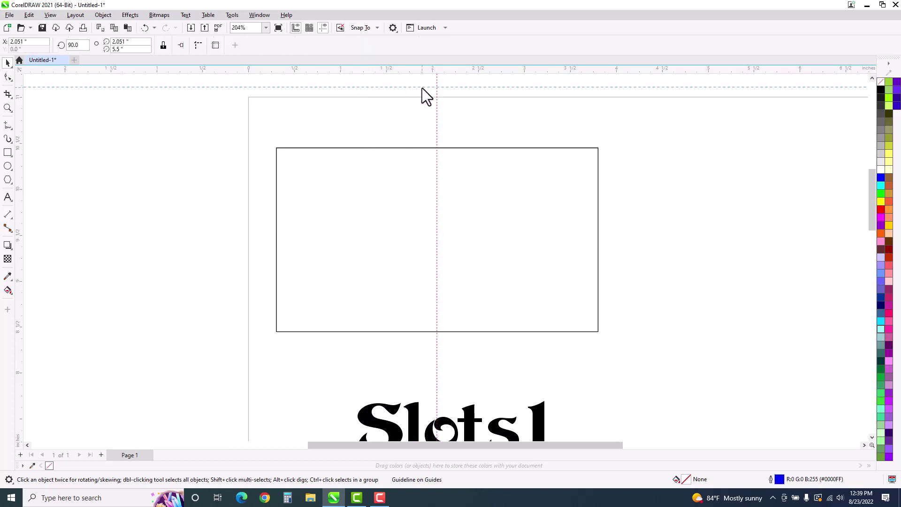
Place a horizontal guideline through the centre of the rectangle on the page, at about Y 9.457 inches
{"action": "left_click_drag", "start_coordinate": [421, 88], "coordinate": [433, 69]}
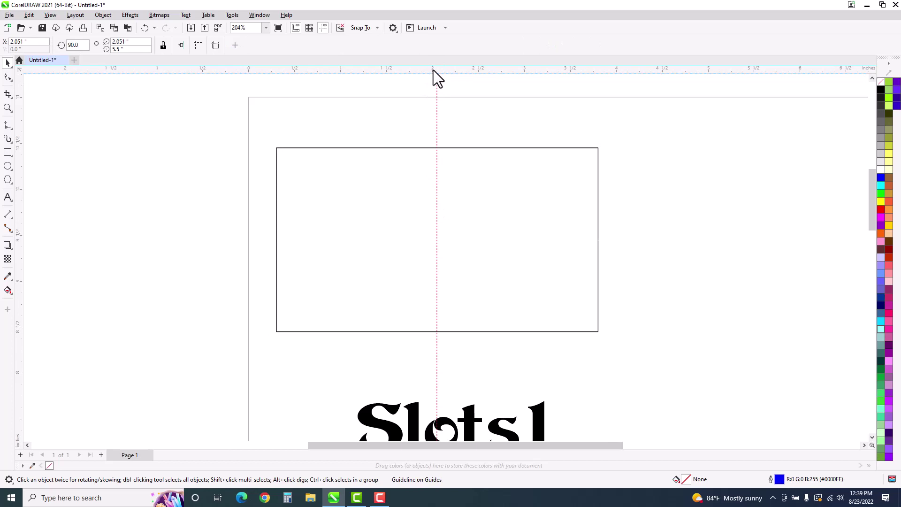
{"action": "left_click", "coordinate": [323, 215]}
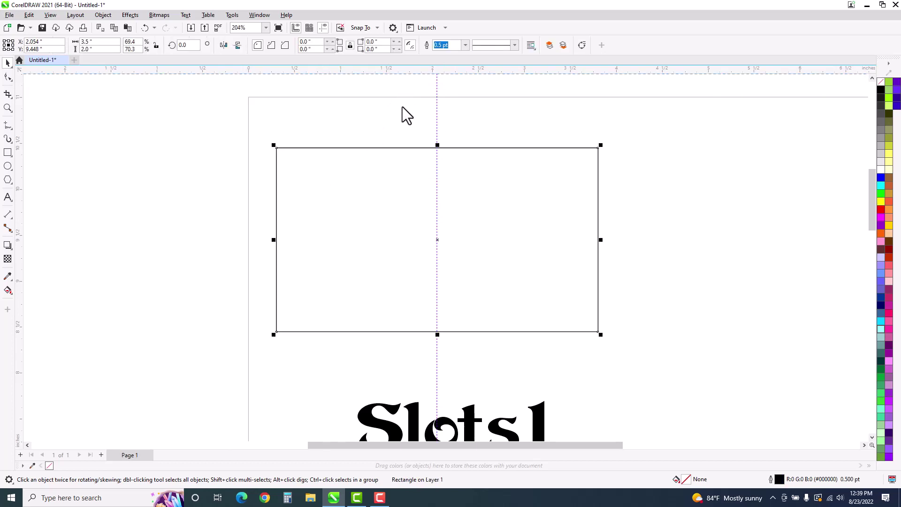
{"action": "left_click_drag", "start_coordinate": [390, 242], "coordinate": [392, 239]}
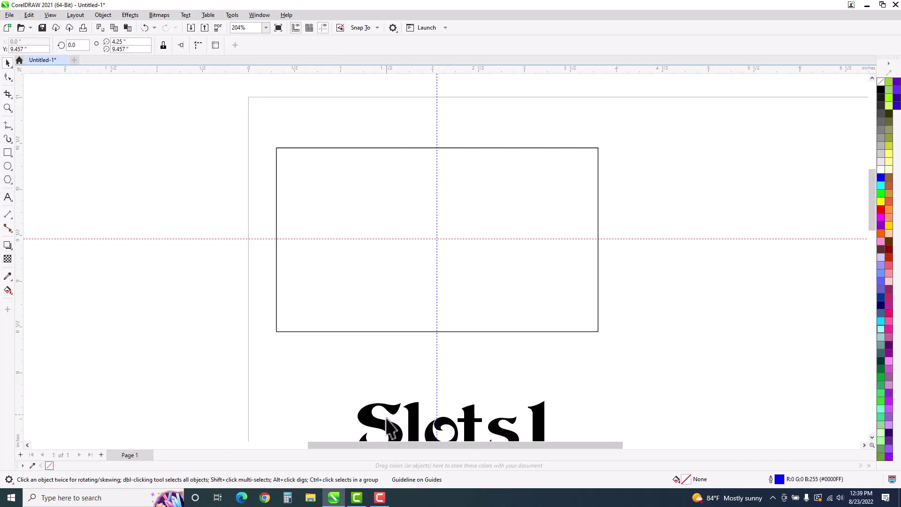
Move the Slots1 text into the rectangle and nudge it left to X 2.048 inches to centre it on the vertical guideline
{"action": "left_click", "coordinate": [366, 422]}
{"action": "left_click_drag", "start_coordinate": [365, 422], "coordinate": [362, 228]}
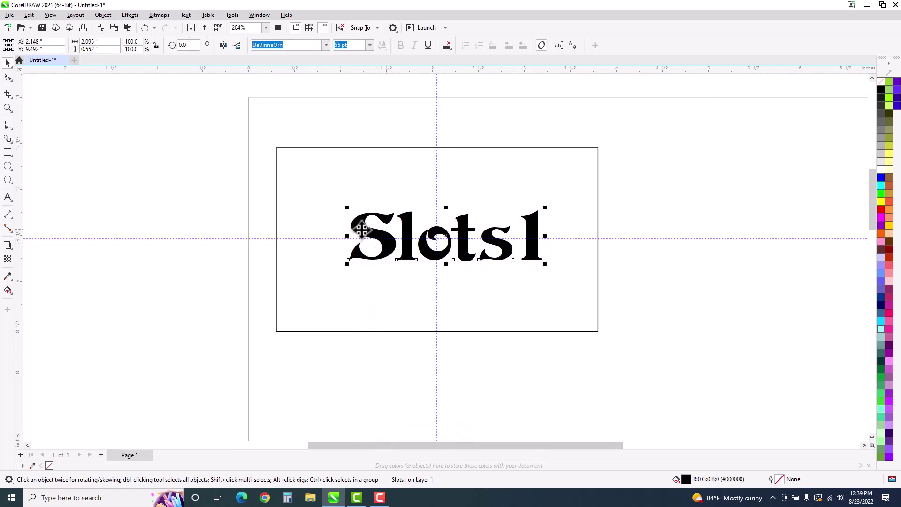
{"action": "key", "text": "Left"}
{"action": "key", "text": "Left"}
{"action": "key", "text": "Left"}
{"action": "key", "text": "Left"}
{"action": "key", "text": "Left"}
{"action": "key", "text": "Left"}
{"action": "key", "text": "Left"}
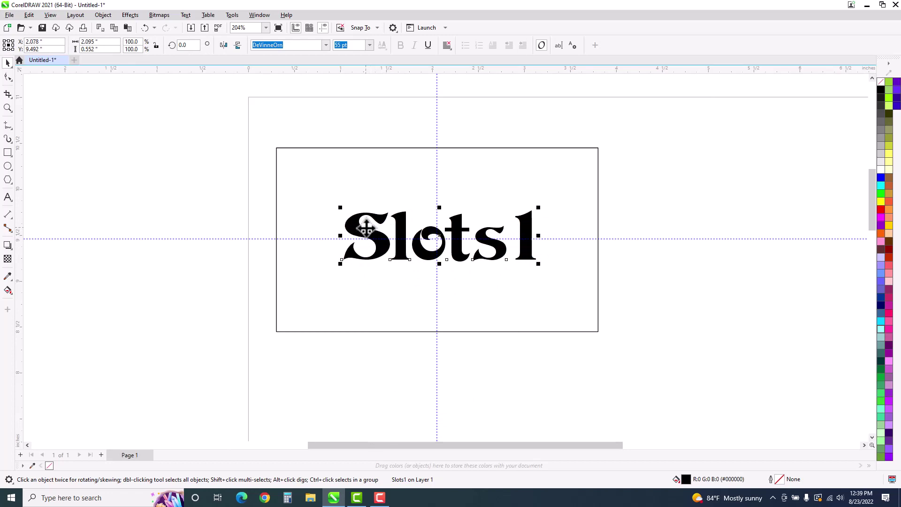
{"action": "key", "text": "Left"}
{"action": "key", "text": "Left"}
{"action": "key", "text": "Left"}
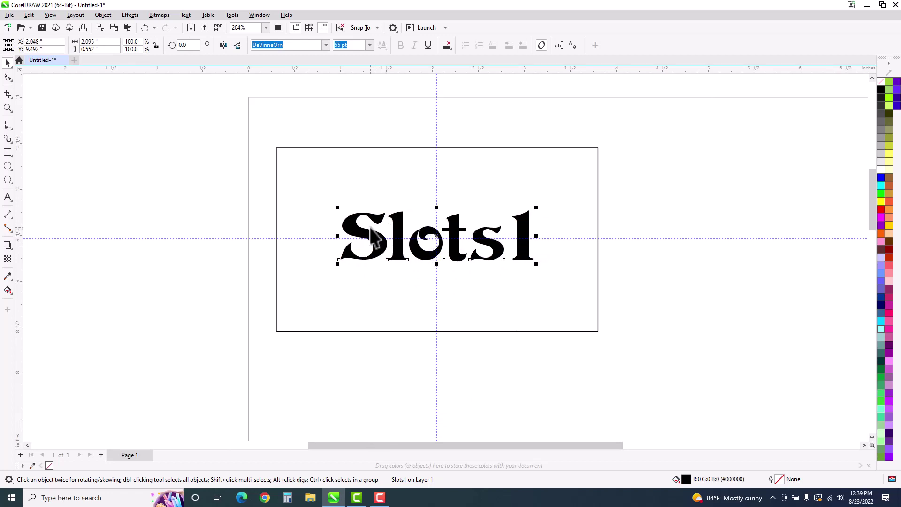
Nudge the Slots1 text down to Y 9.452 inches to centre it on the horizontal guideline, and deselect it
{"action": "key", "text": "Down"}
{"action": "key", "text": "Down"}
{"action": "key", "text": "Down"}
{"action": "key", "text": "Down"}
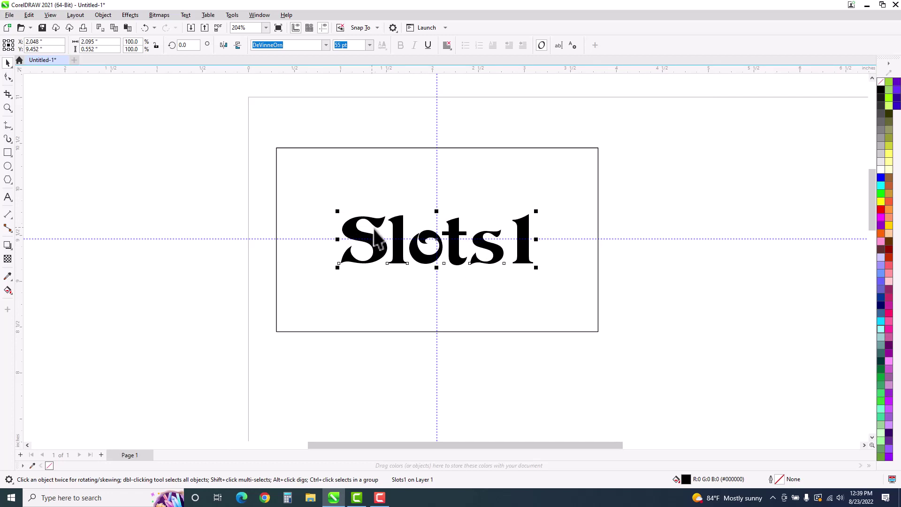
{"action": "left_click", "coordinate": [207, 189]}
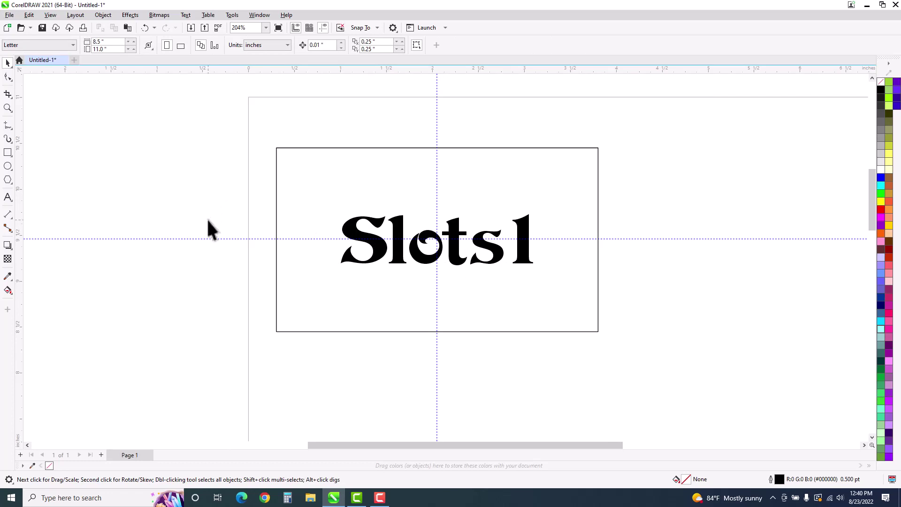
Move the Slots1 text off the page to its upper left, and move the rectangle from the guidelines to just above the page
{"action": "scroll", "coordinate": [207, 219], "scroll_direction": "down", "scroll_amount": 1}
{"action": "scroll", "coordinate": [210, 229], "scroll_direction": "down", "scroll_amount": 2}
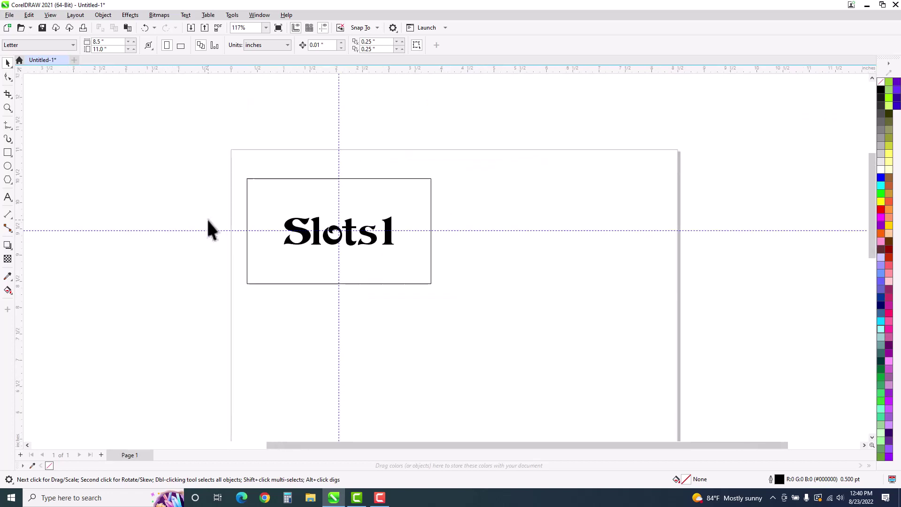
{"action": "scroll", "coordinate": [210, 229], "scroll_direction": "down", "scroll_amount": 2}
{"action": "scroll", "coordinate": [207, 220], "scroll_direction": "down", "scroll_amount": 1}
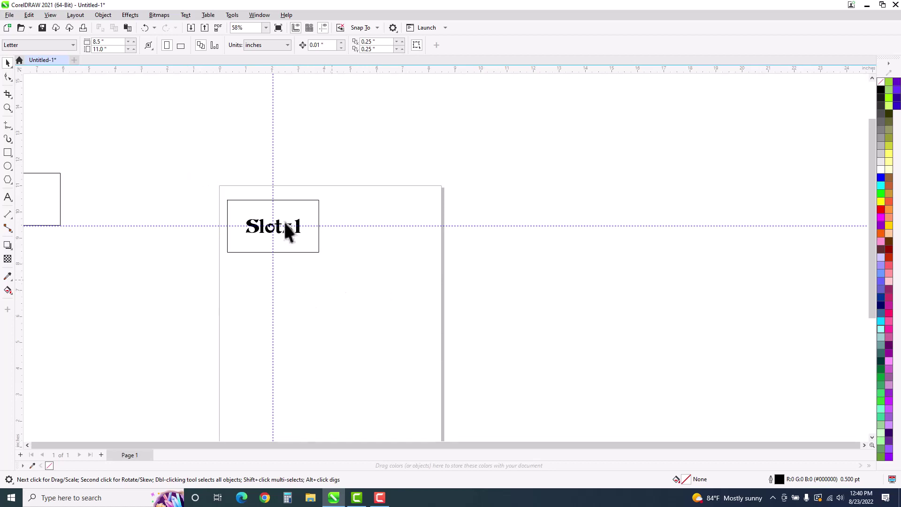
{"action": "left_click_drag", "start_coordinate": [256, 230], "coordinate": [135, 157]}
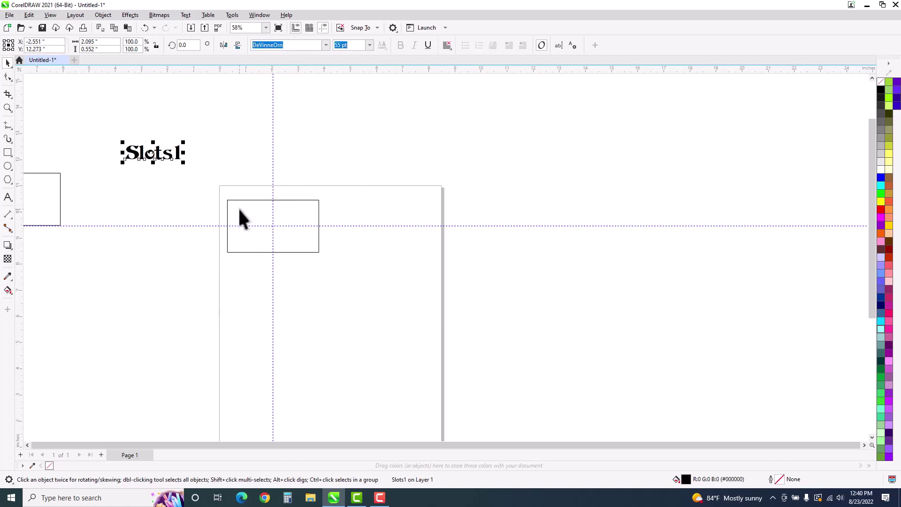
{"action": "left_click_drag", "start_coordinate": [242, 219], "coordinate": [294, 136]}
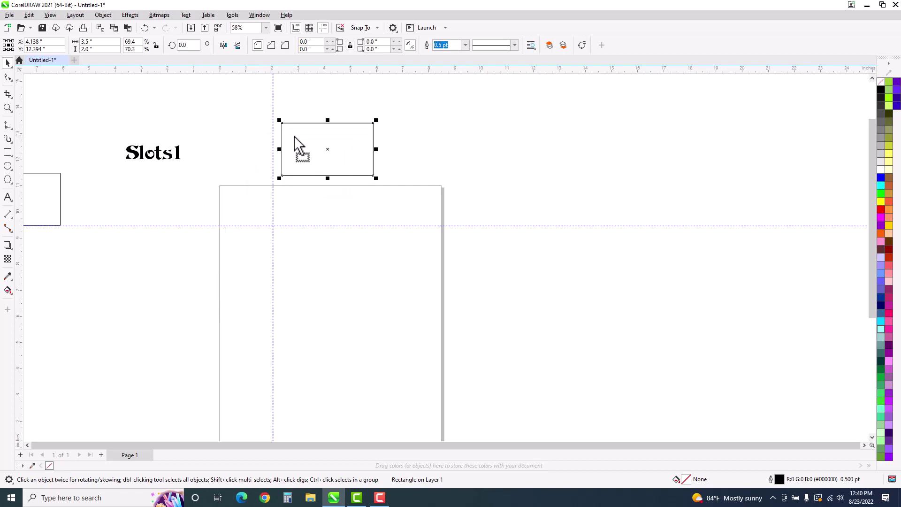
Duplicate the rectangle above the page and place the copy directly beneath it, nudging it down to Y 10.395 inches so their edges meet
{"action": "key", "text": "ctrl+d"}
{"action": "left_click_drag", "start_coordinate": [318, 132], "coordinate": [312, 190]}
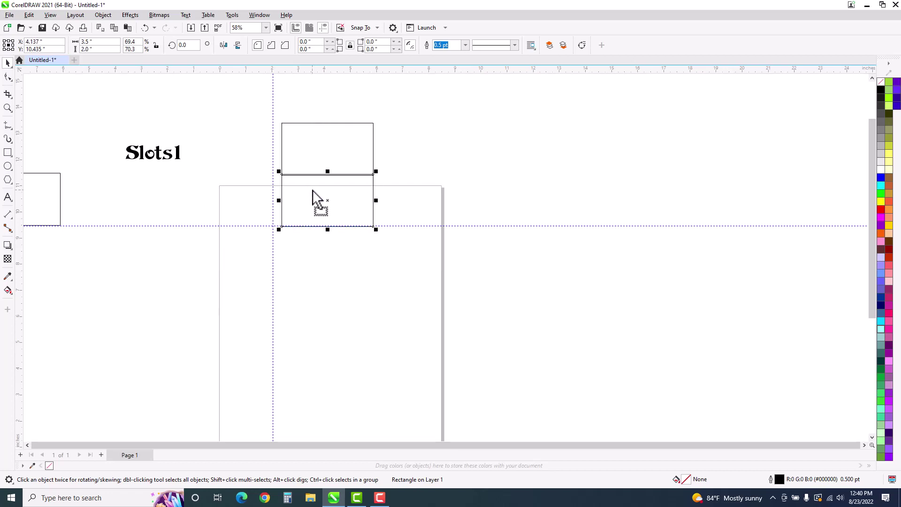
{"action": "key", "text": "z"}
{"action": "left_click", "coordinate": [338, 181]}
{"action": "left_click", "coordinate": [407, 246]}
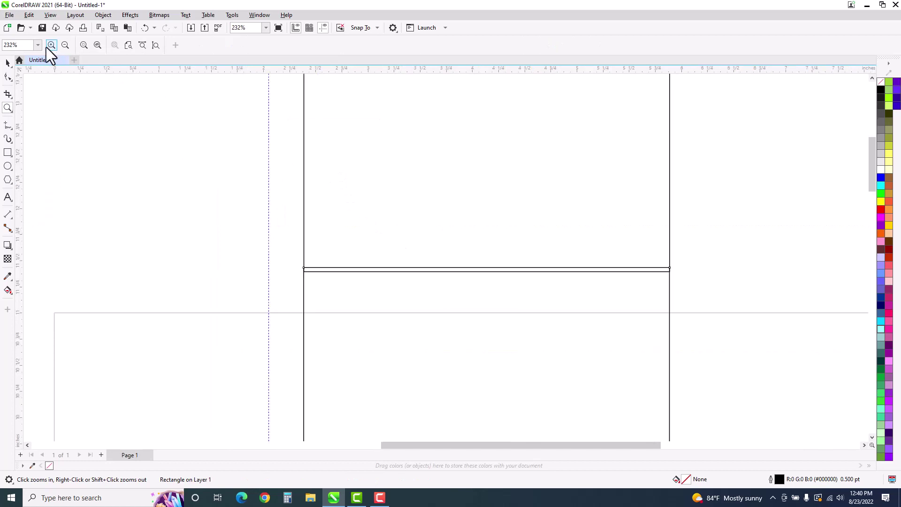
{"action": "left_click", "coordinate": [4, 67]}
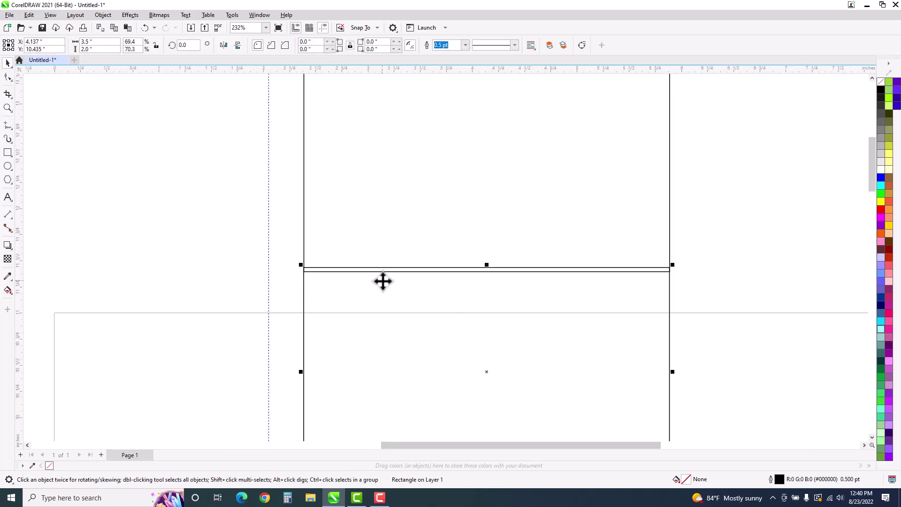
{"action": "key", "text": "Down"}
{"action": "key", "text": "Down"}
{"action": "key", "text": "Down"}
{"action": "key", "text": "Down"}
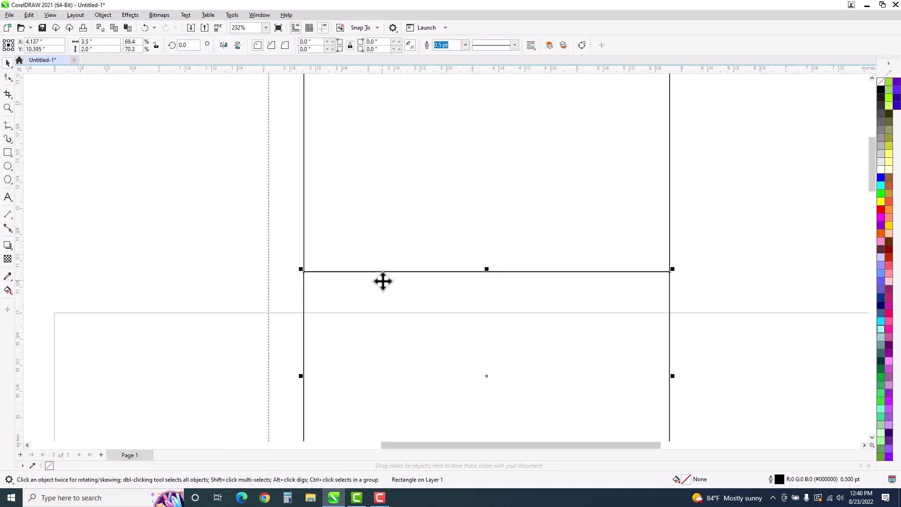
Set a finer nudge distance for the document with nothing selected
{"action": "left_click", "coordinate": [232, 143]}
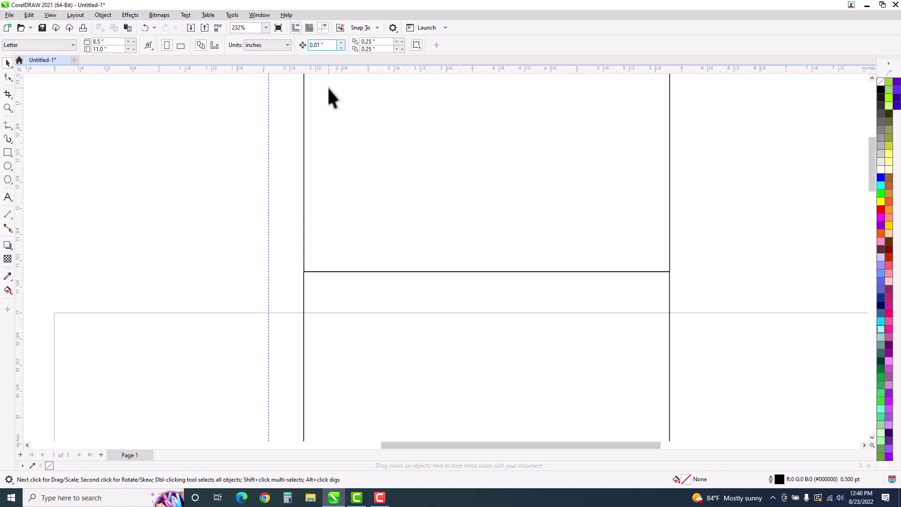
{"action": "type", "text": "02"}
{"action": "key", "text": "Return"}
{"action": "type", "text": "0"}
{"action": "key", "text": "Return"}
Fine-nudge the lower rectangle to X 4.138 and Y 10.394 inches so its top edge coincides with the upper rectangle's bottom edge
{"action": "key", "text": "z"}
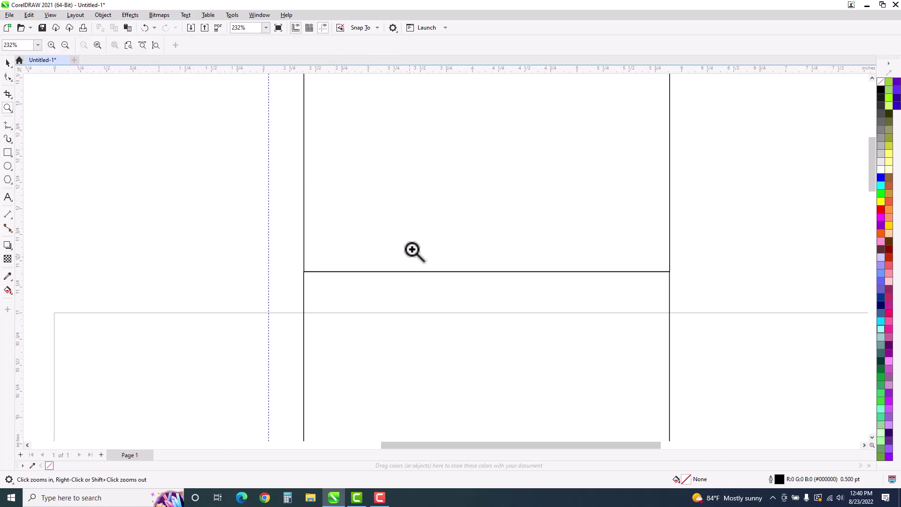
{"action": "left_click", "coordinate": [392, 281]}
{"action": "left_click", "coordinate": [410, 256]}
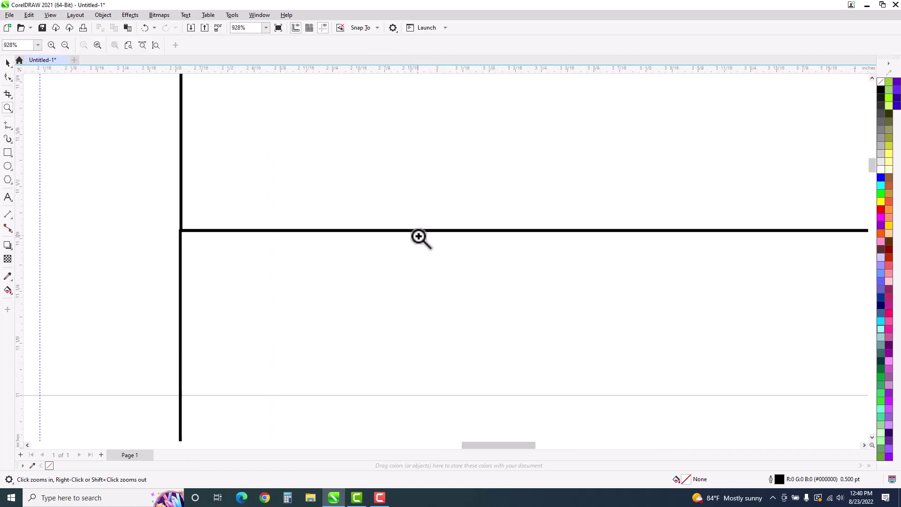
{"action": "left_click", "coordinate": [417, 238]}
{"action": "scroll", "coordinate": [415, 240], "scroll_direction": "down", "scroll_amount": 2}
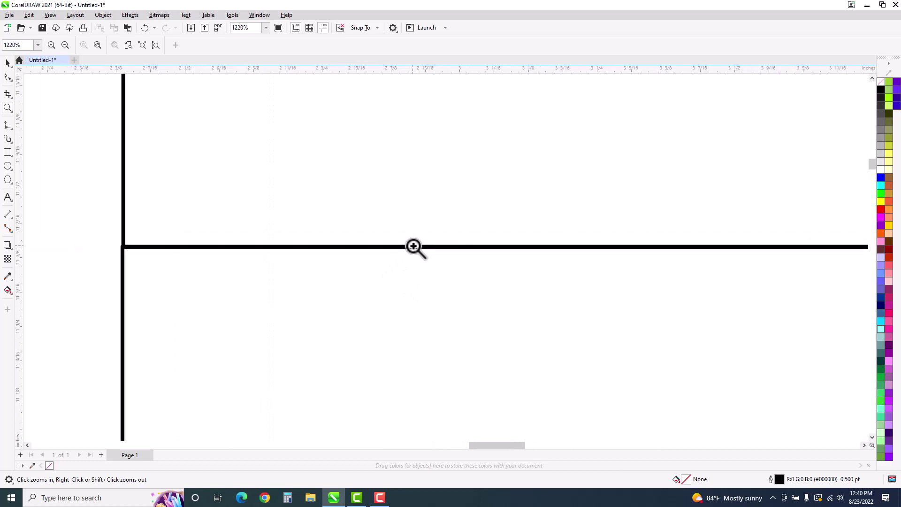
{"action": "left_click", "coordinate": [7, 63]}
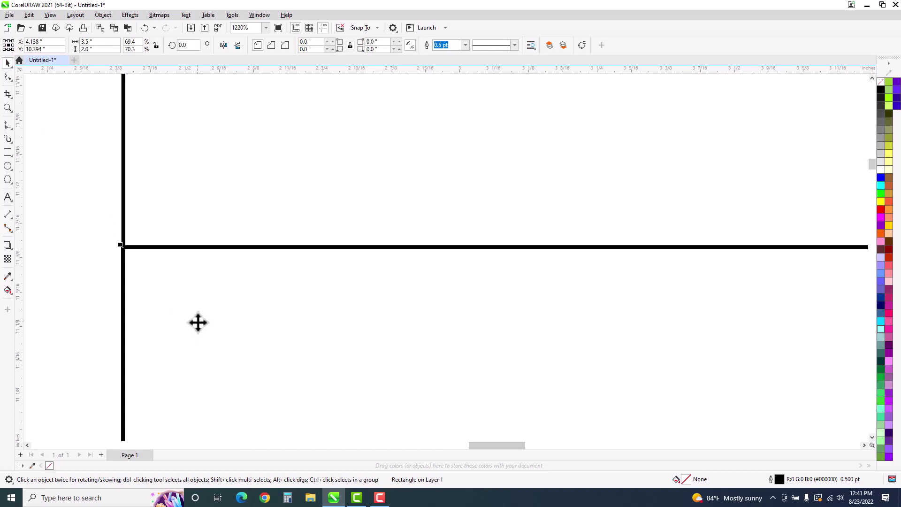
{"action": "scroll", "coordinate": [197, 322], "scroll_direction": "down", "scroll_amount": 1}
{"action": "scroll", "coordinate": [198, 322], "scroll_direction": "down", "scroll_amount": 5}
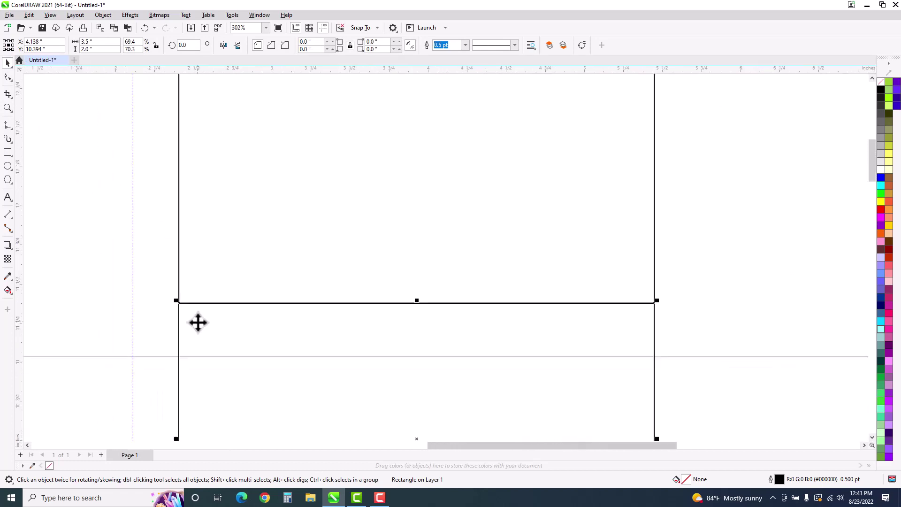
{"action": "scroll", "coordinate": [198, 322], "scroll_direction": "down", "scroll_amount": 1}
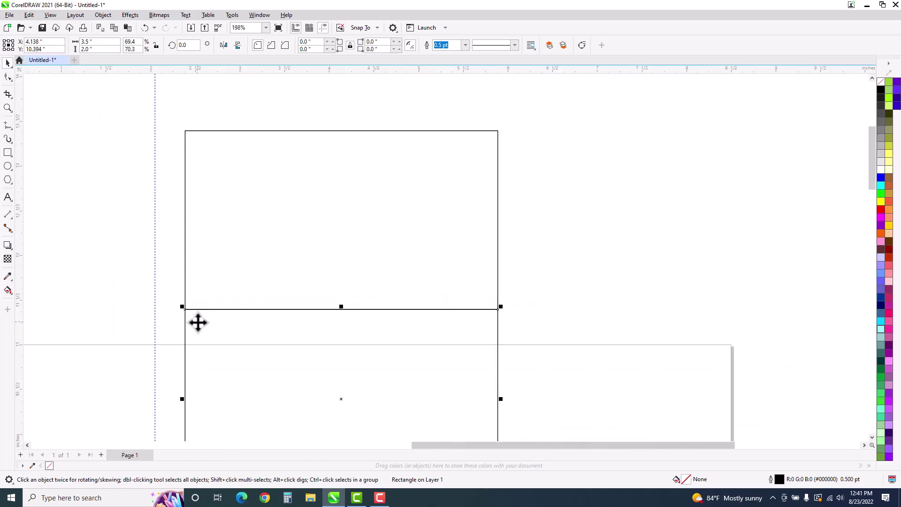
{"action": "scroll", "coordinate": [198, 322], "scroll_direction": "down", "scroll_amount": 2}
{"action": "scroll", "coordinate": [198, 321], "scroll_direction": "down", "scroll_amount": 2}
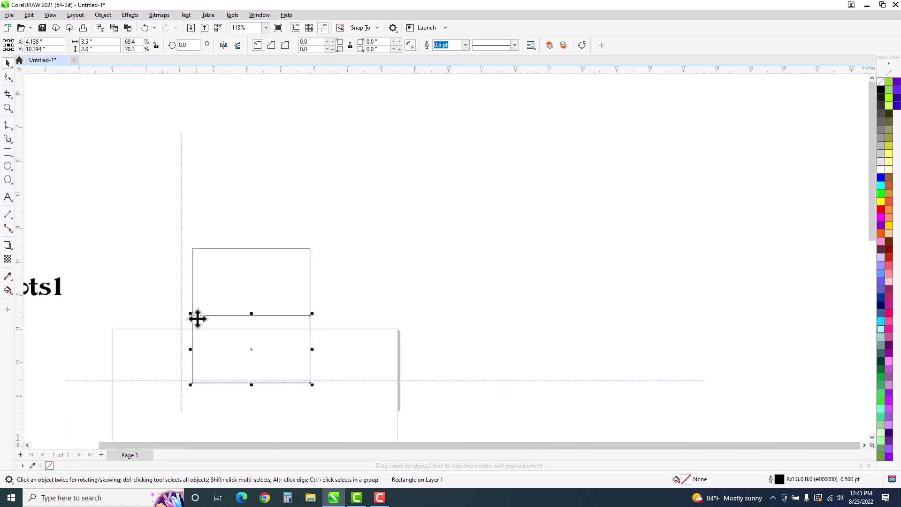
Duplicate the lower rectangle and place the copy directly beneath it as the third in the stack, around X 4.094 and Y 8.408 inches
{"action": "scroll", "coordinate": [198, 319], "scroll_direction": "down", "scroll_amount": 2}
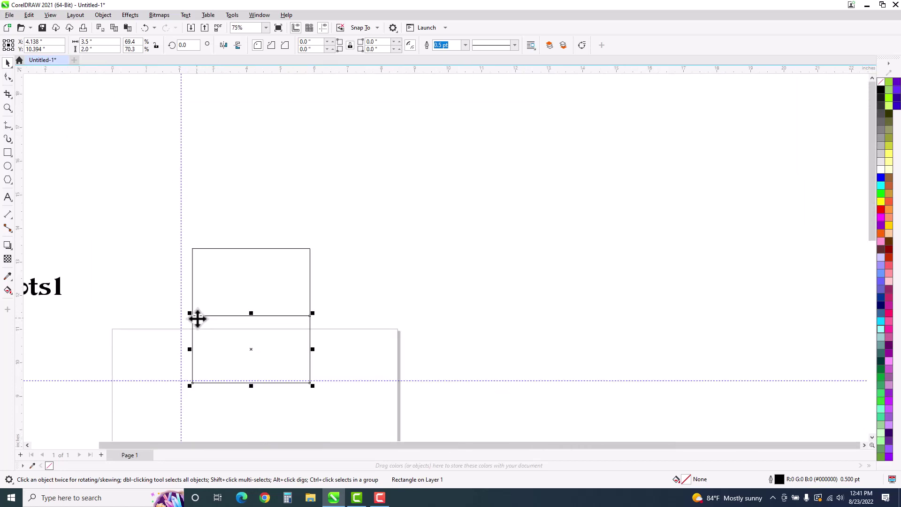
{"action": "key", "text": "ctrl+d"}
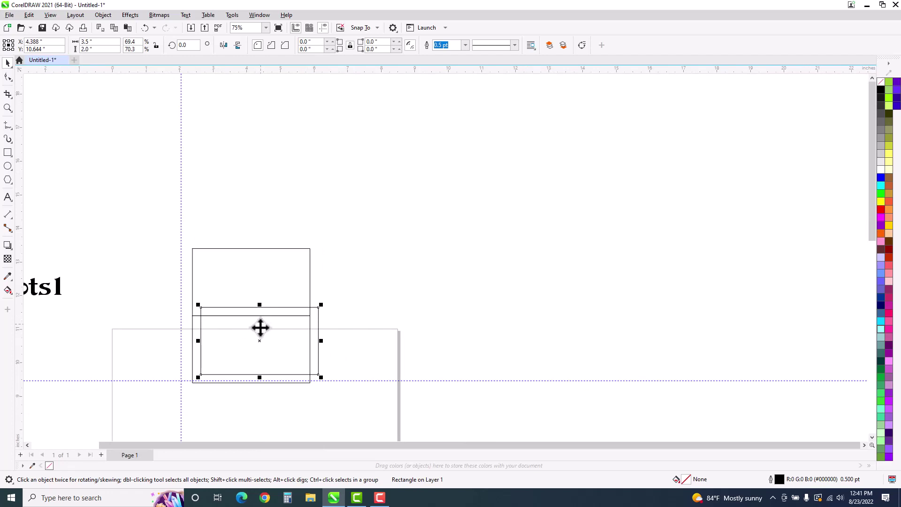
{"action": "left_click_drag", "start_coordinate": [259, 327], "coordinate": [358, 259]}
{"action": "key", "text": "h"}
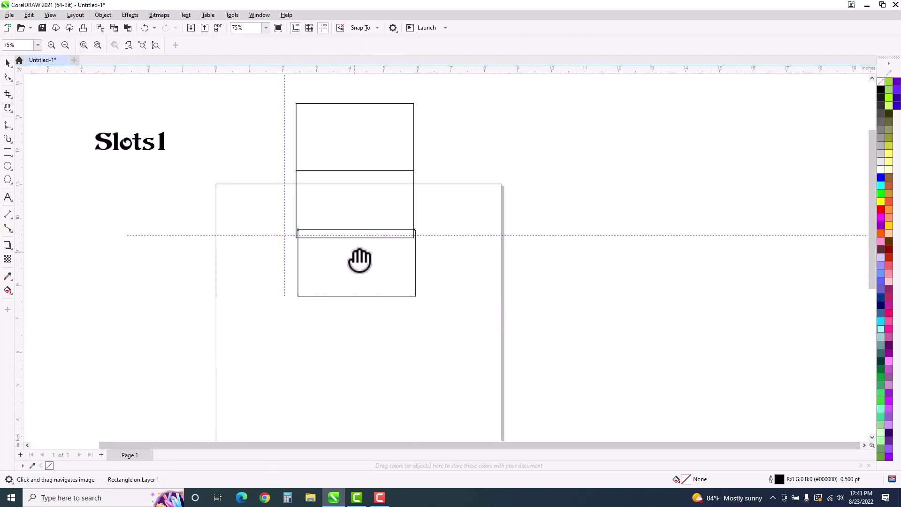
{"action": "left_click", "coordinate": [8, 63]}
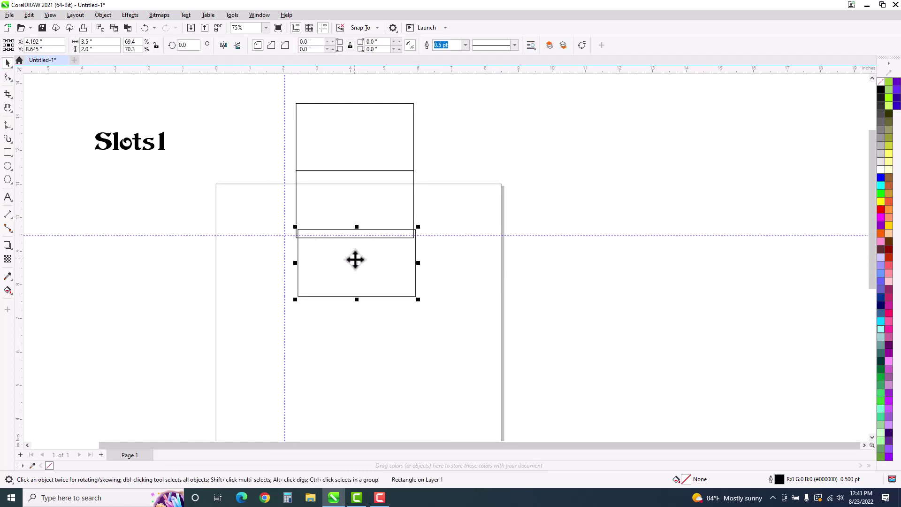
{"action": "left_click_drag", "start_coordinate": [354, 258], "coordinate": [352, 268]}
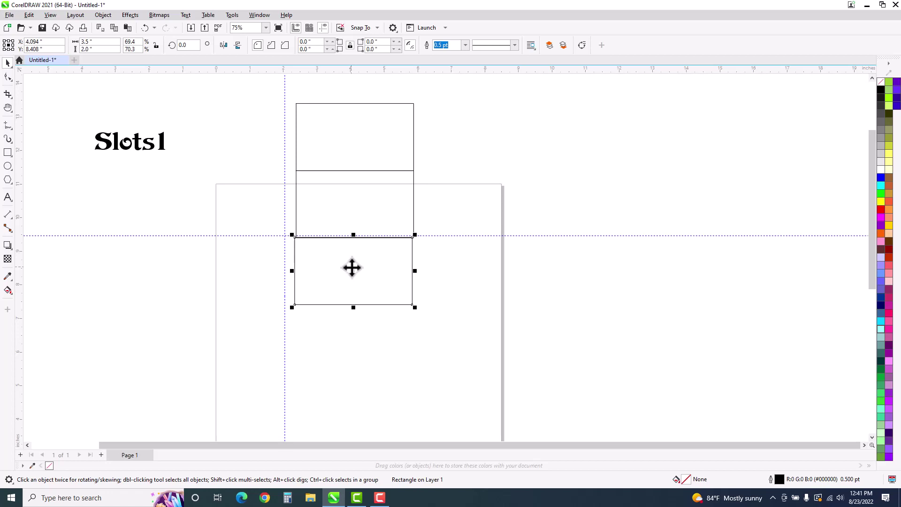
Extend the stack with two more duplicate rectangles, each directly beneath the previous one, at Y 6.408 and Y 4.408 inches
{"action": "key", "text": "ctrl+d"}
{"action": "left_click_drag", "start_coordinate": [352, 268], "coordinate": [342, 343]}
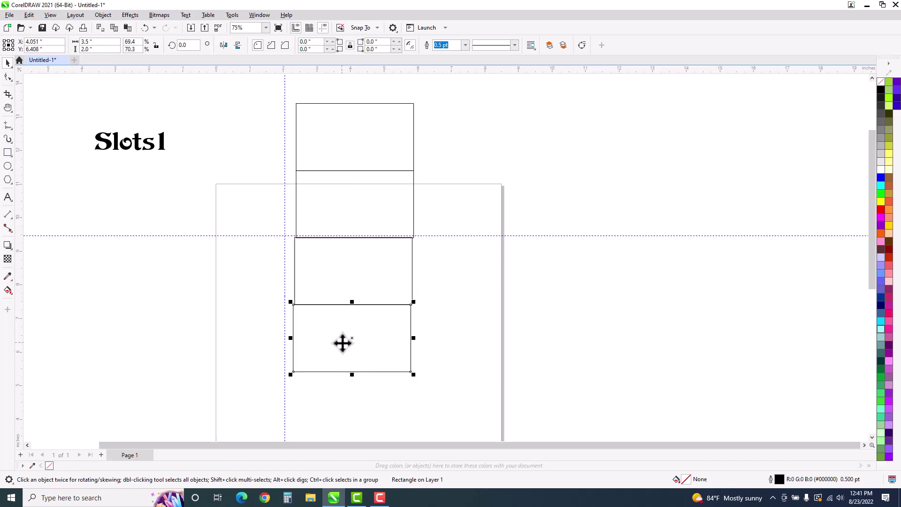
{"action": "key", "text": "ctrl+d"}
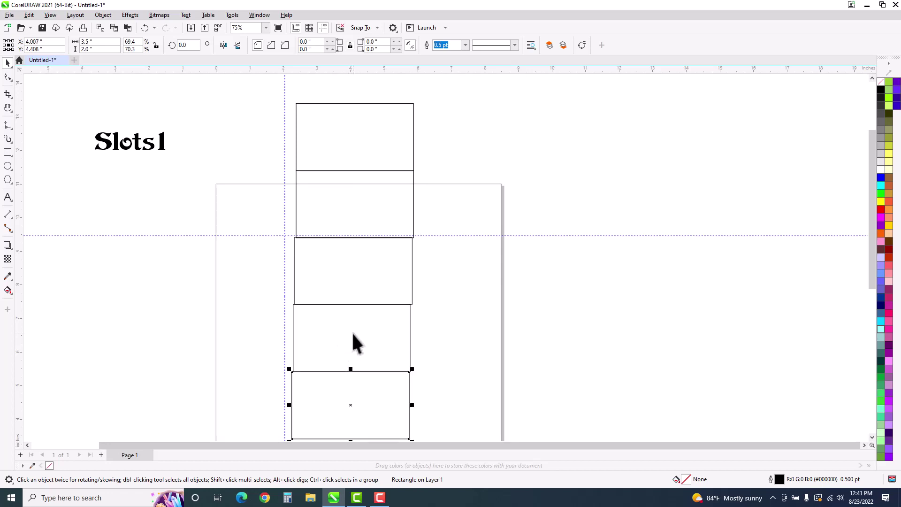
Fine-nudge the third rectangle down to Y 8.395 inches so its top edge coincides with the bottom edge of the second
{"action": "key", "text": "z"}
{"action": "left_click", "coordinate": [371, 241]}
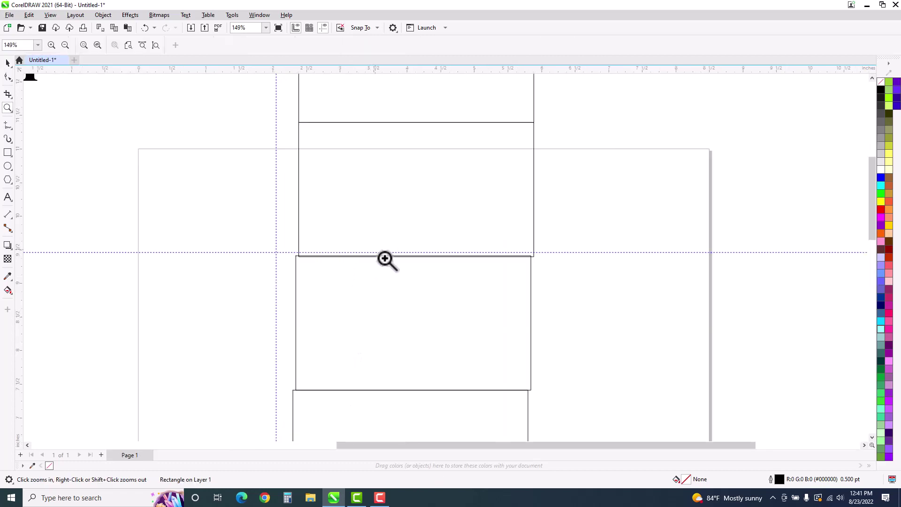
{"action": "left_click", "coordinate": [388, 261]}
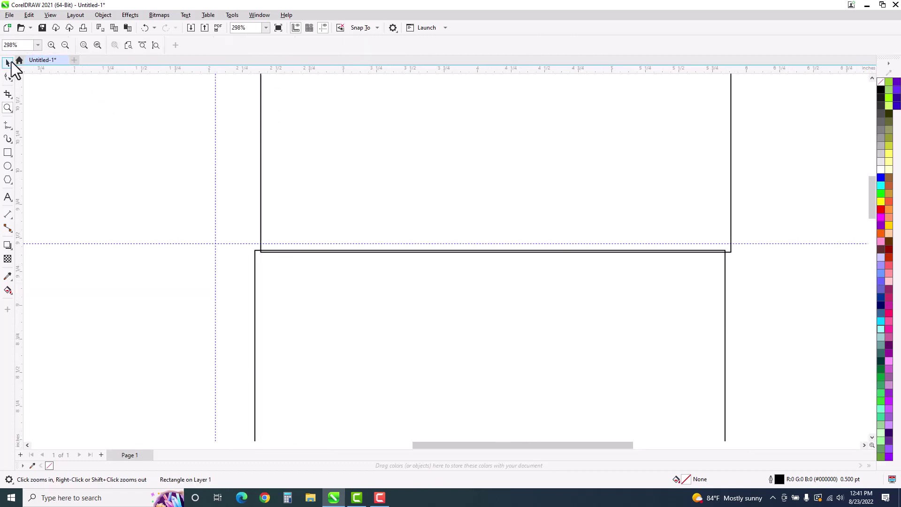
{"action": "left_click", "coordinate": [10, 61]}
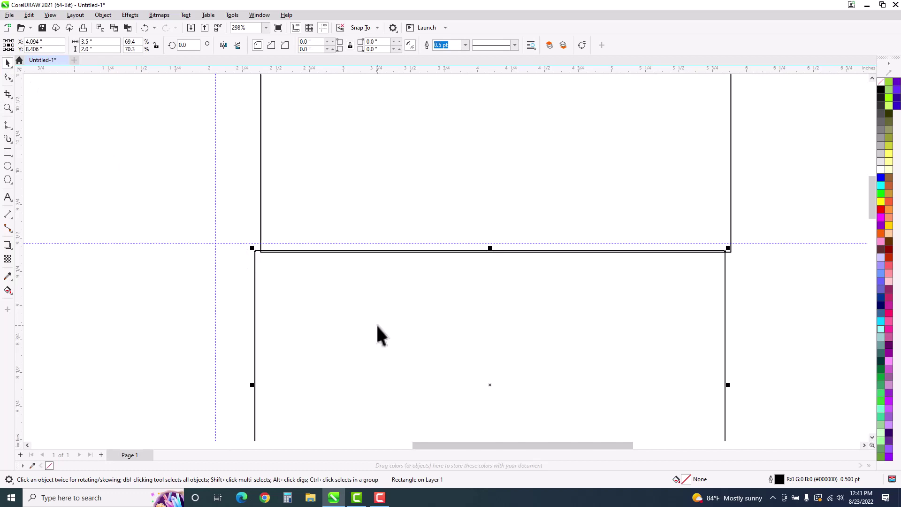
{"action": "key", "text": "Down"}
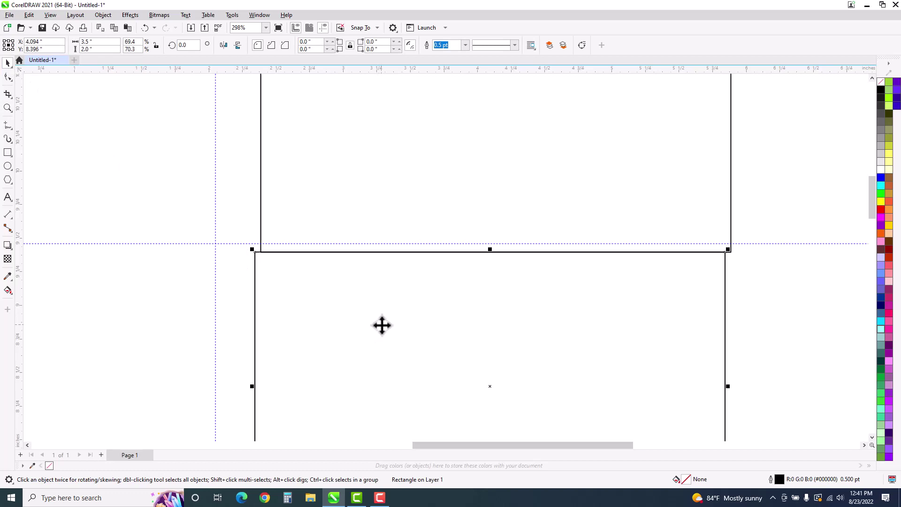
{"action": "key", "text": "Down"}
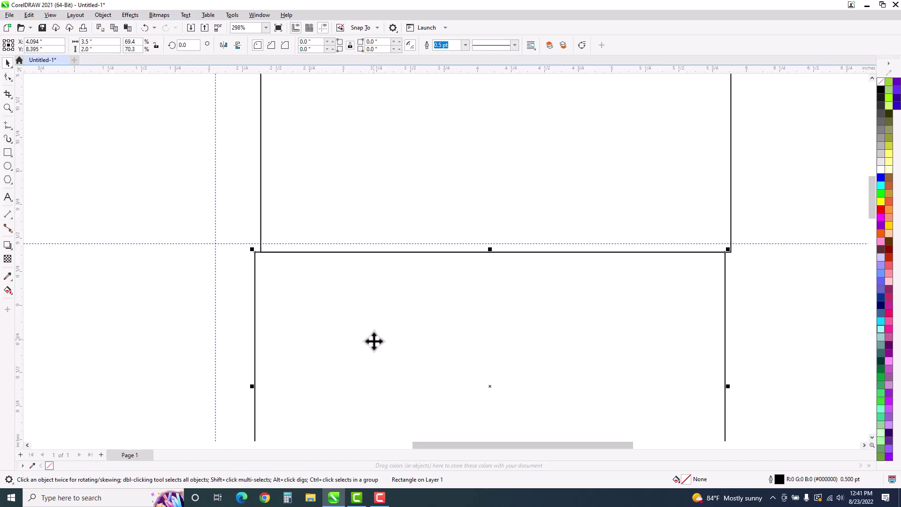
Fine-nudge the fourth rectangle down until its top edge coincides with the bottom edge of the third
{"action": "key", "text": "h"}
{"action": "left_click_drag", "start_coordinate": [370, 376], "coordinate": [362, 218]}
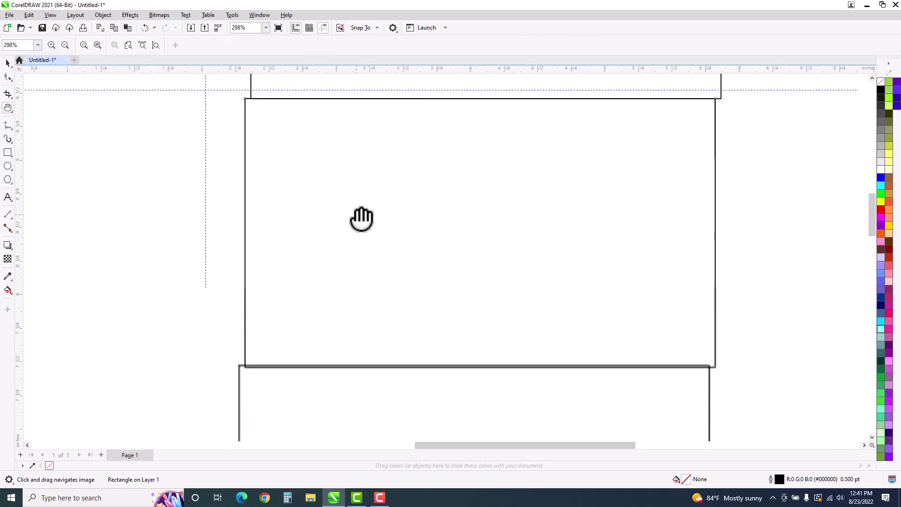
{"action": "left_click_drag", "start_coordinate": [385, 441], "coordinate": [337, 215]}
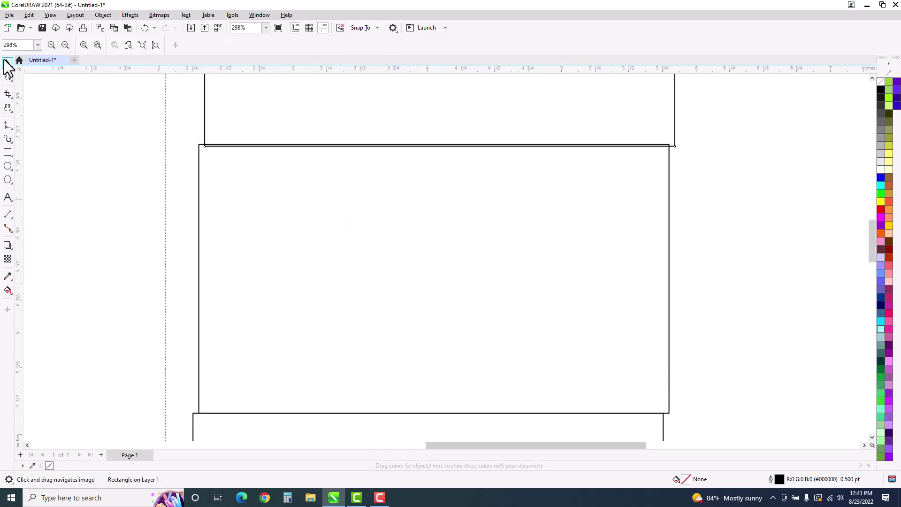
{"action": "left_click", "coordinate": [7, 63]}
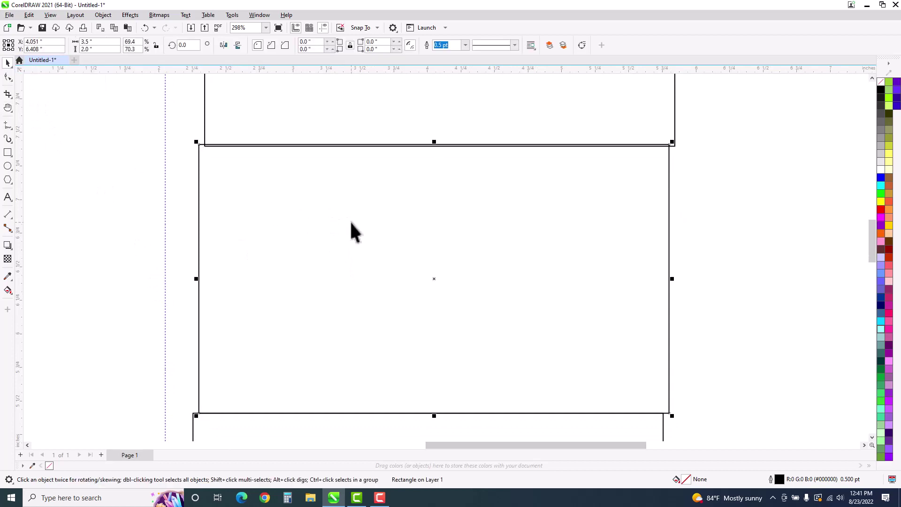
{"action": "key", "text": "Down"}
{"action": "key", "text": "Down"}
{"action": "key", "text": "Down"}
{"action": "key", "text": "Down"}
{"action": "key", "text": "Down"}
{"action": "key", "text": "Down"}
{"action": "key", "text": "Down"}
{"action": "key", "text": "Down"}
{"action": "key", "text": "Down"}
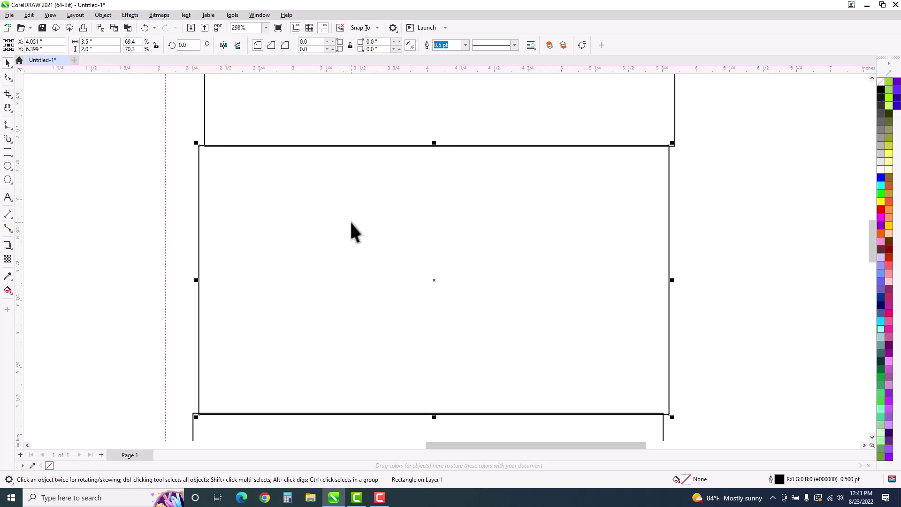
{"action": "key", "text": "Down"}
{"action": "key", "text": "Down"}
Fine-nudge the fifth rectangle down to Y 4.399 inches so its top edge coincides with the bottom edge of the fourth
{"action": "left_click", "coordinate": [291, 414]}
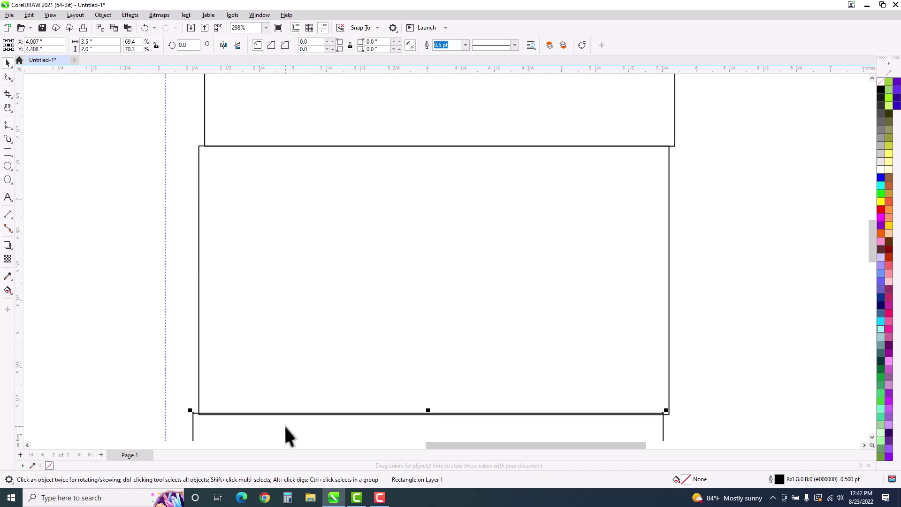
{"action": "key", "text": "Down"}
{"action": "key", "text": "Down"}
{"action": "key", "text": "Down"}
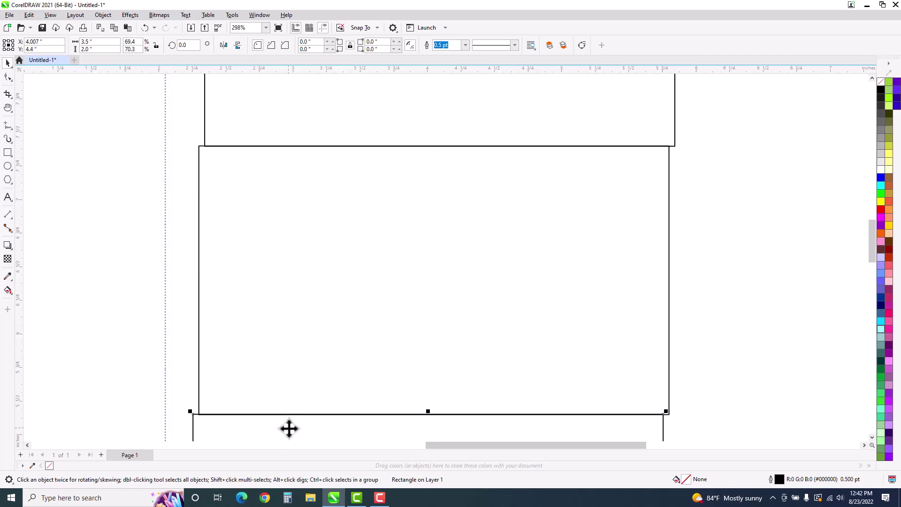
{"action": "scroll", "coordinate": [303, 416], "scroll_direction": "down", "scroll_amount": 6}
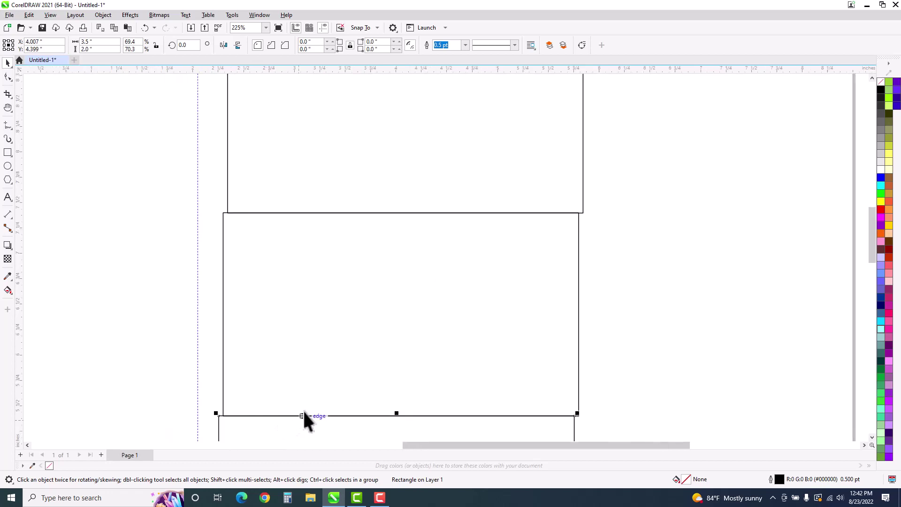
{"action": "scroll", "coordinate": [308, 417], "scroll_direction": "down", "scroll_amount": 1}
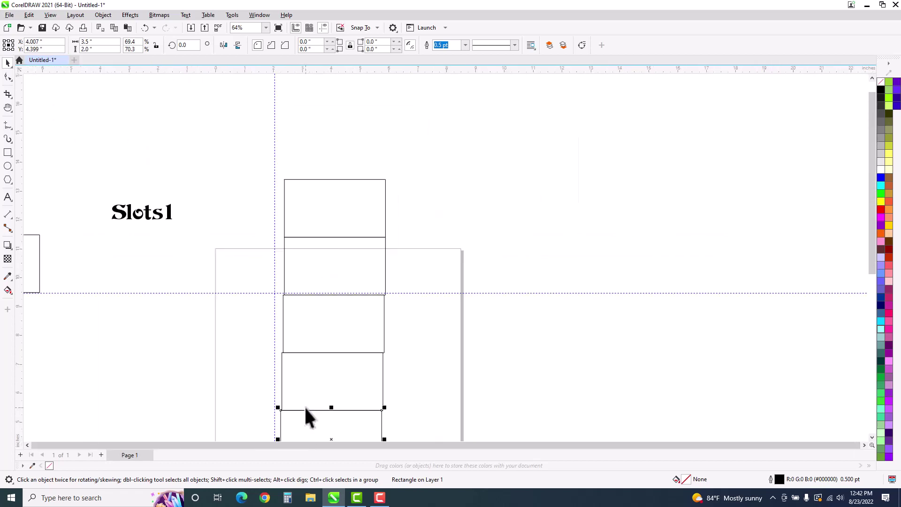
Select all five stacked rectangles, align their left edges and group them into one column
{"action": "key", "text": "h"}
{"action": "left_click_drag", "start_coordinate": [305, 405], "coordinate": [328, 348]}
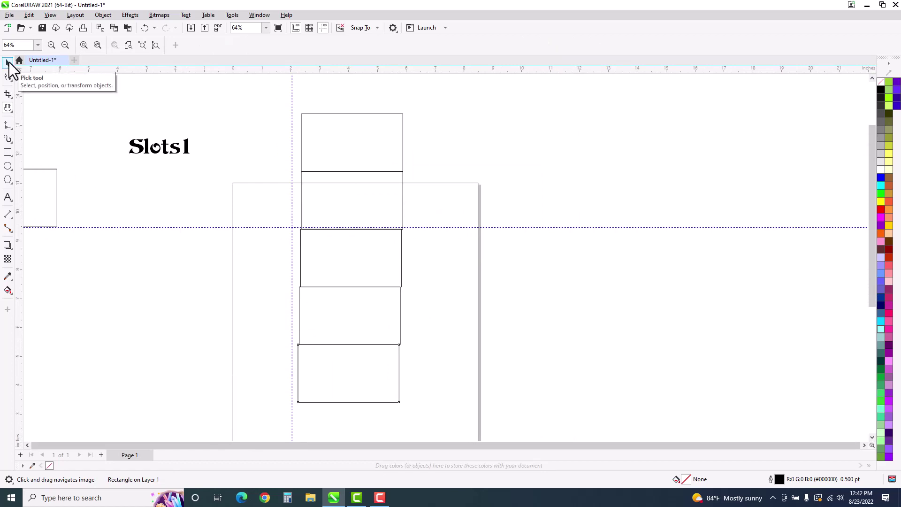
{"action": "left_click", "coordinate": [8, 62]}
{"action": "left_click_drag", "start_coordinate": [255, 98], "coordinate": [428, 424]}
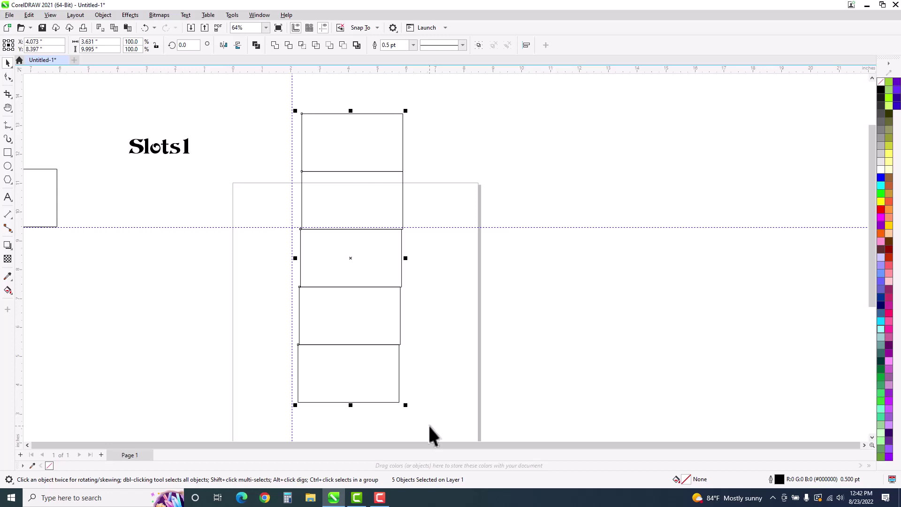
{"action": "key", "text": "l"}
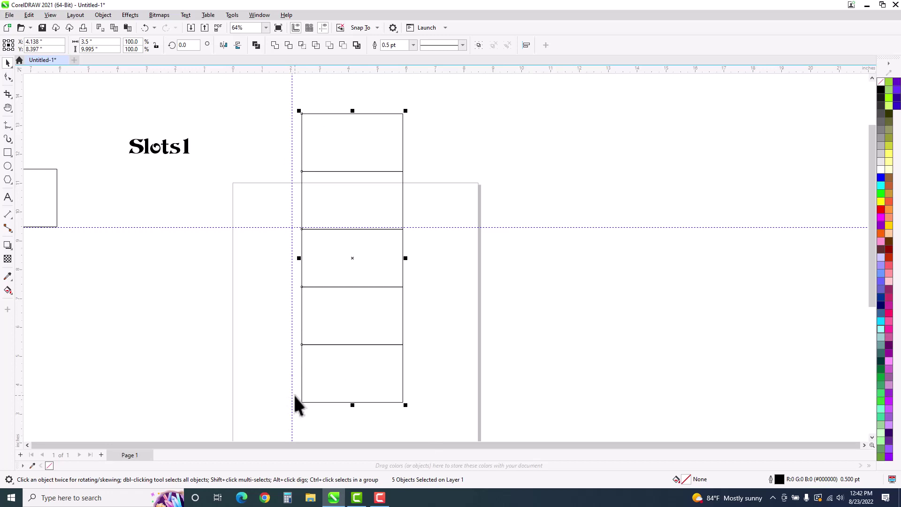
{"action": "key", "text": "ctrl+g"}
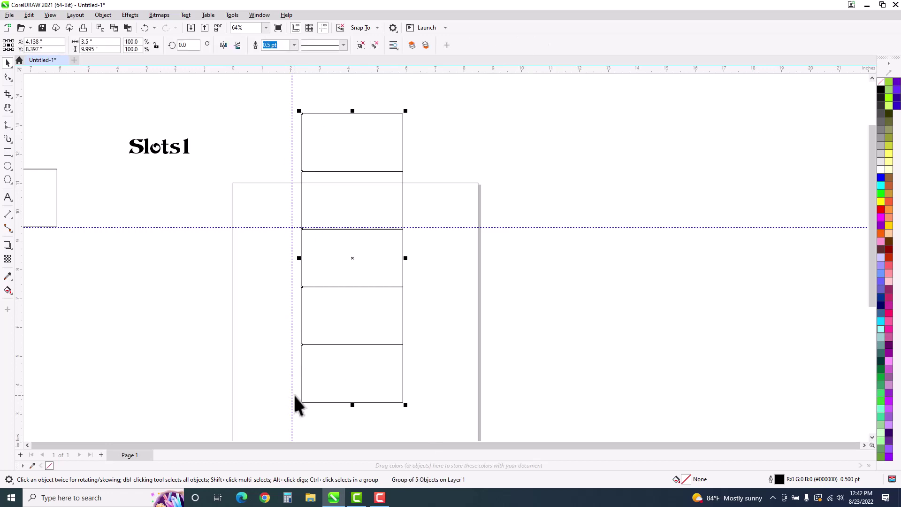
Duplicate the grouped column, place the copy against the original's right side, and fine-nudge it horizontally so the adjoining vertical edges coincide
{"action": "key", "text": "ctrl+d"}
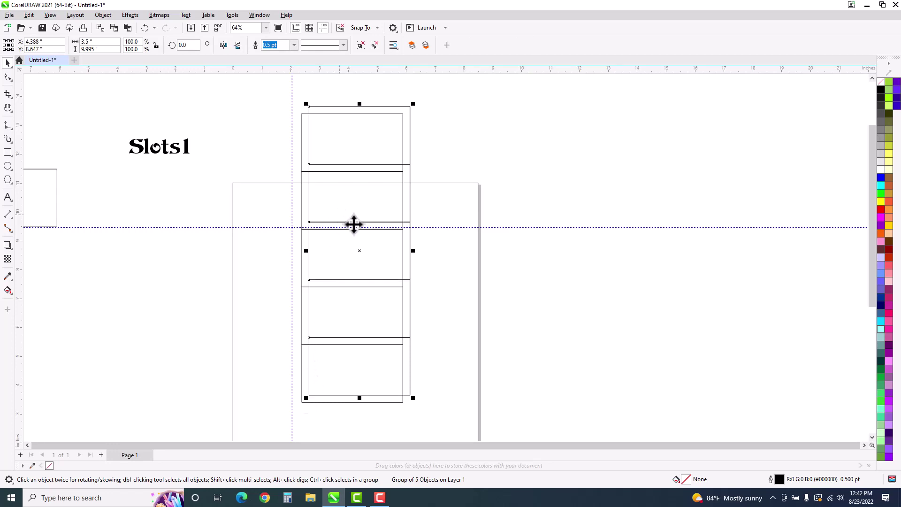
{"action": "left_click_drag", "start_coordinate": [358, 246], "coordinate": [454, 260]}
{"action": "key", "text": "z"}
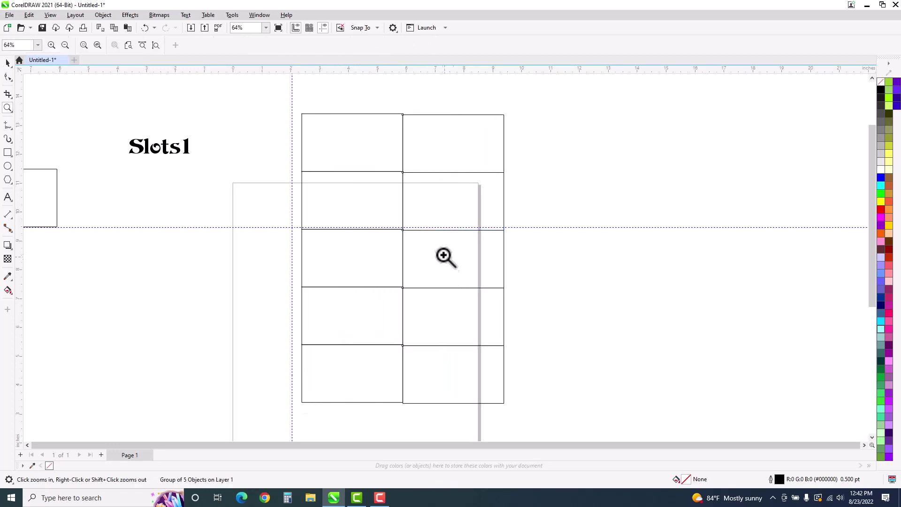
{"action": "left_click", "coordinate": [399, 186]}
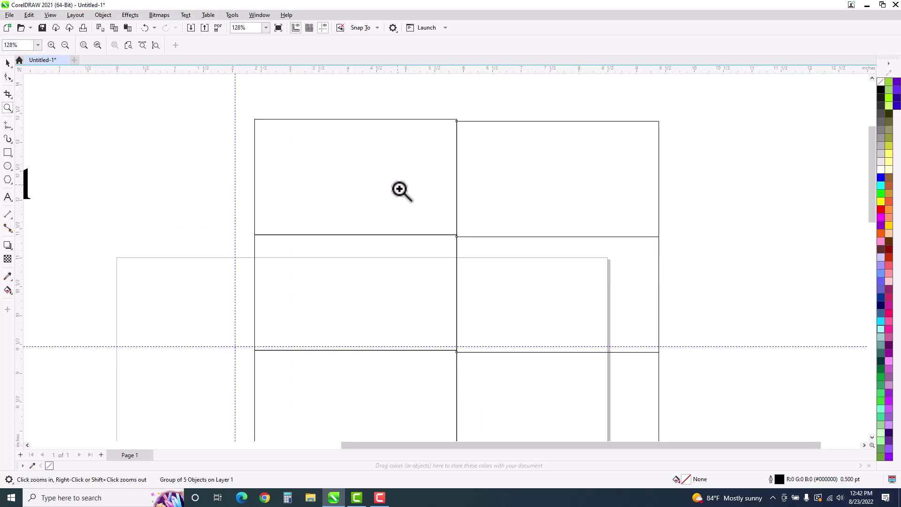
{"action": "left_click", "coordinate": [454, 166]}
{"action": "left_click", "coordinate": [460, 210]}
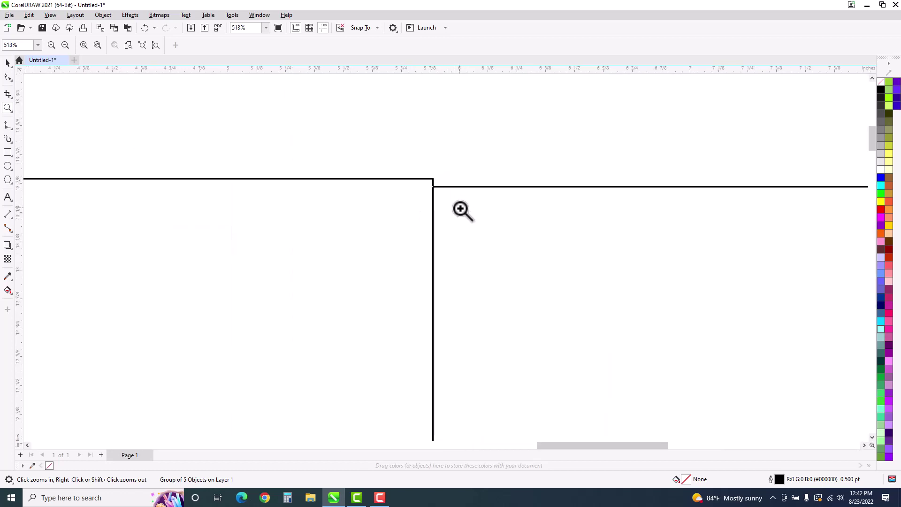
{"action": "left_click", "coordinate": [10, 61]}
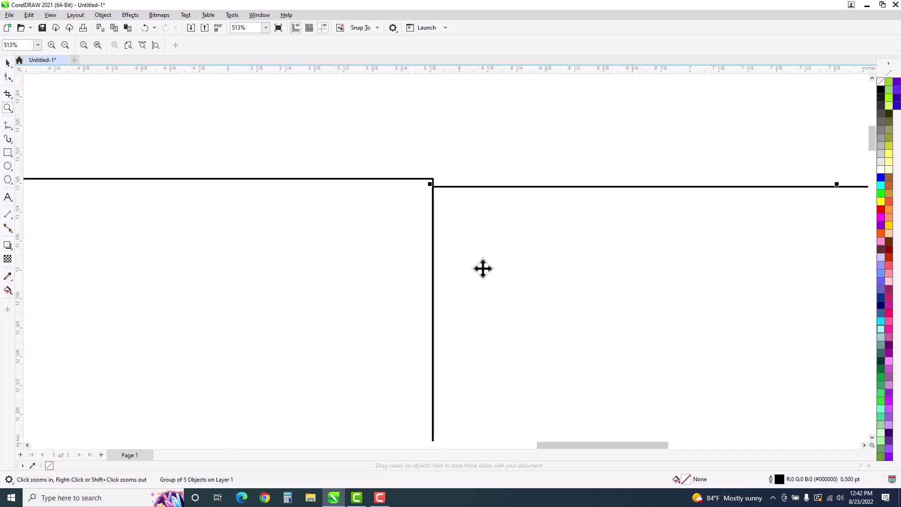
{"action": "key", "text": "Right"}
{"action": "key", "text": "Right"}
{"action": "key", "text": "Right"}
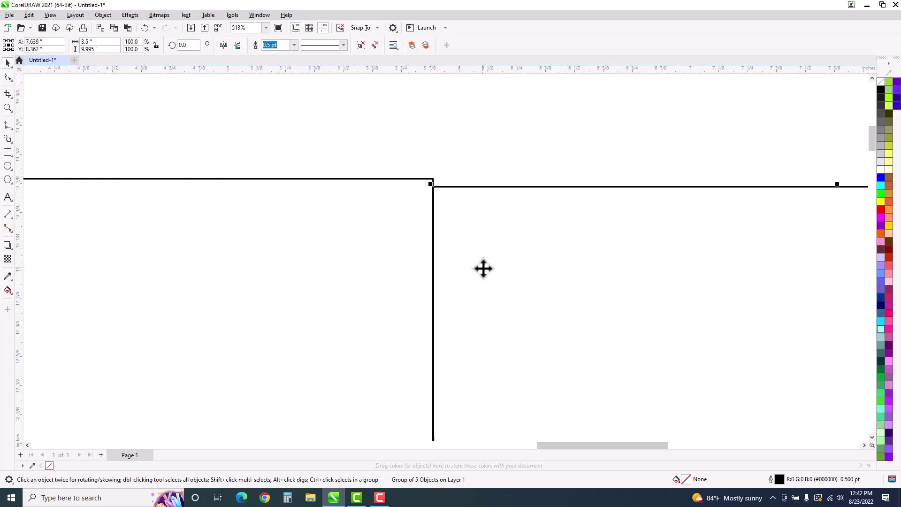
{"action": "key", "text": "Left"}
{"action": "key", "text": "Left"}
Examine the joint between the two columns along their shared vertical edge and at the top corners
{"action": "key", "text": "z"}
{"action": "left_click", "coordinate": [434, 278]}
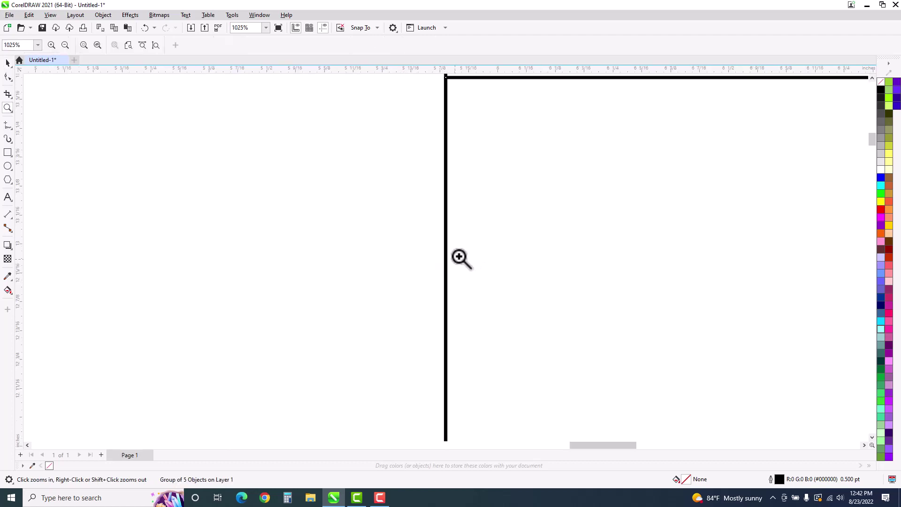
{"action": "scroll", "coordinate": [460, 255], "scroll_direction": "down", "scroll_amount": 1}
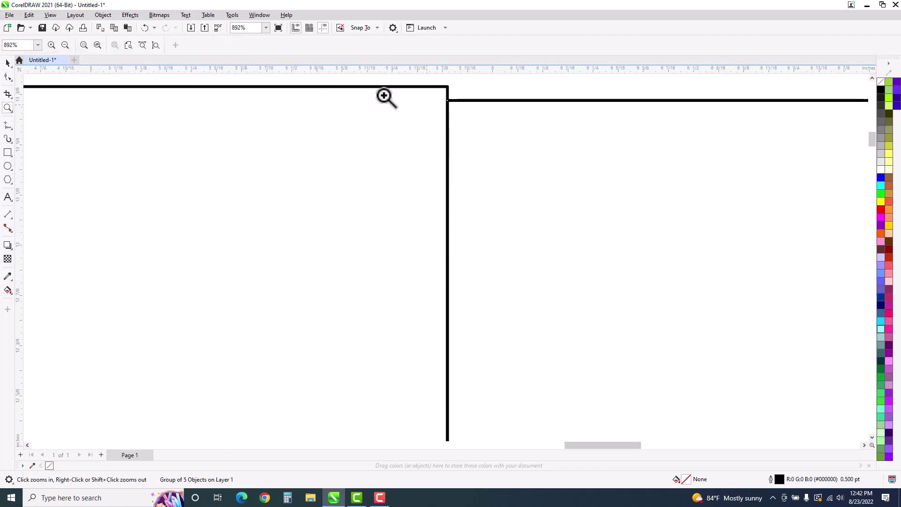
{"action": "scroll", "coordinate": [206, 326], "scroll_direction": "down", "scroll_amount": 10}
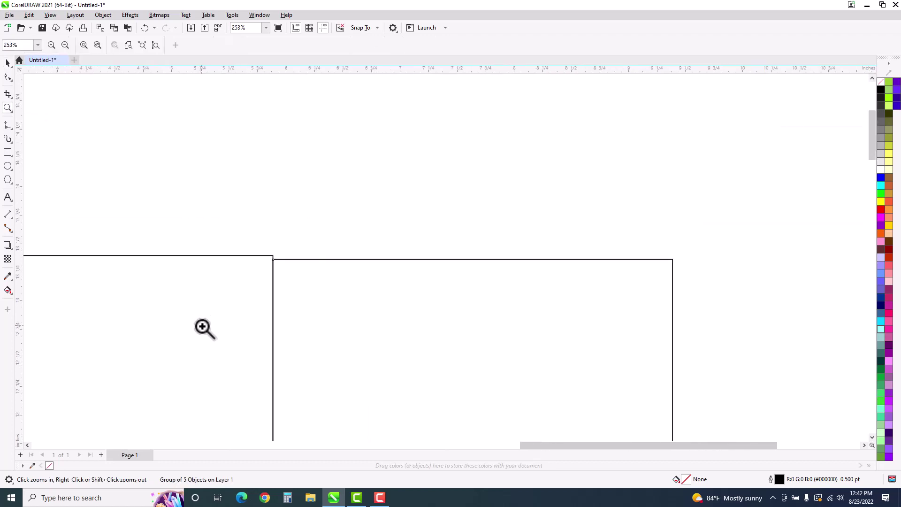
{"action": "left_click_drag", "start_coordinate": [207, 356], "coordinate": [314, 244]}
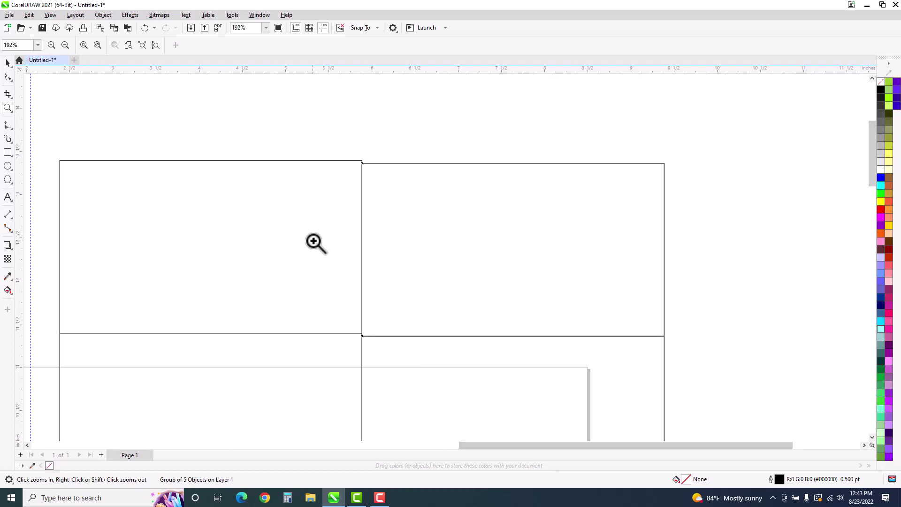
{"action": "key", "text": "alt"}
{"action": "key", "text": "alt"}
{"action": "left_click", "coordinate": [314, 243]}
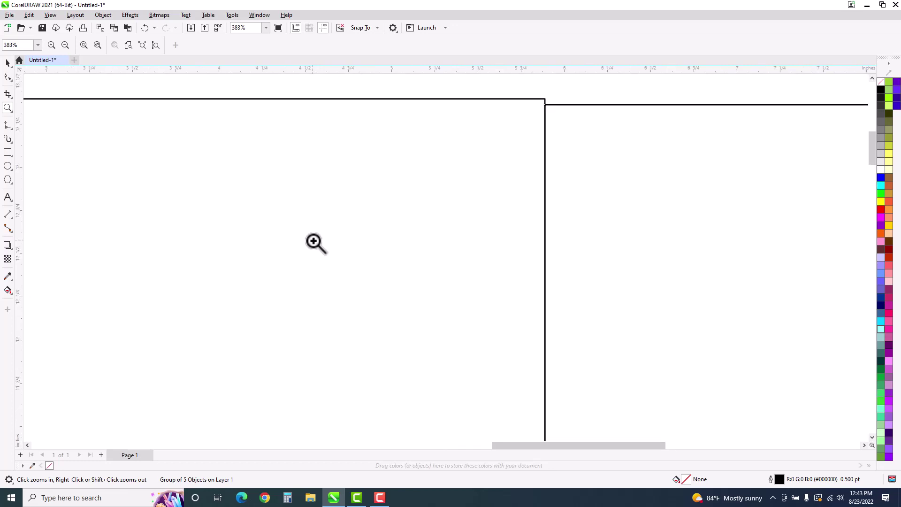
Select both five-rectangle columns, align their top edges and group them into one grid
{"action": "scroll", "coordinate": [315, 243], "scroll_direction": "down", "scroll_amount": 1}
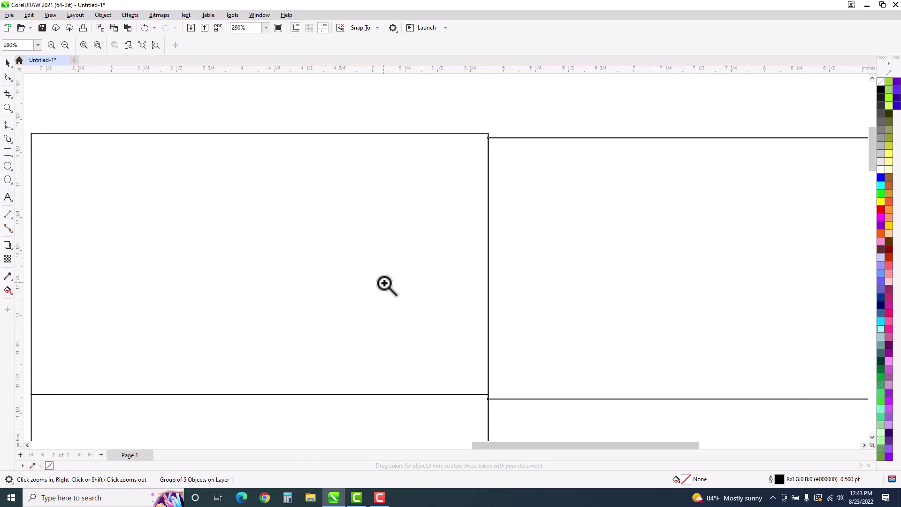
{"action": "left_click", "coordinate": [7, 62]}
{"action": "left_click", "coordinate": [402, 113]}
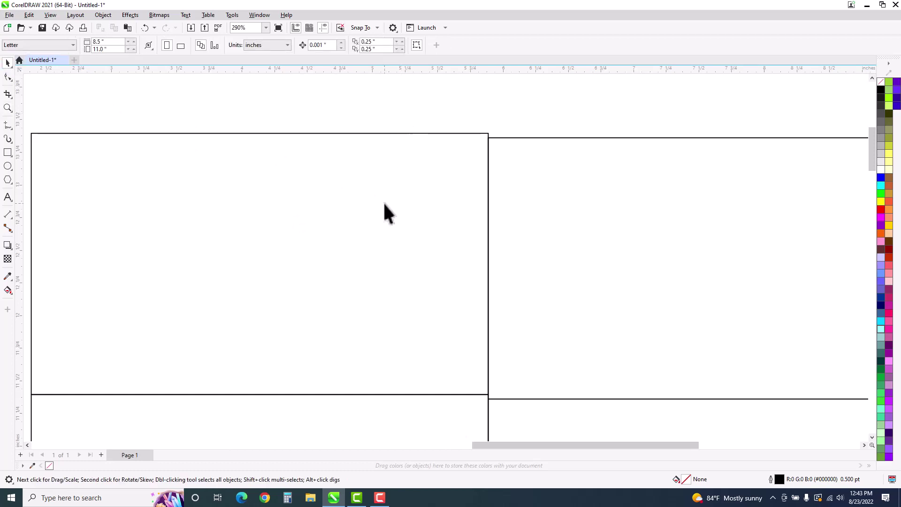
{"action": "key", "text": "z"}
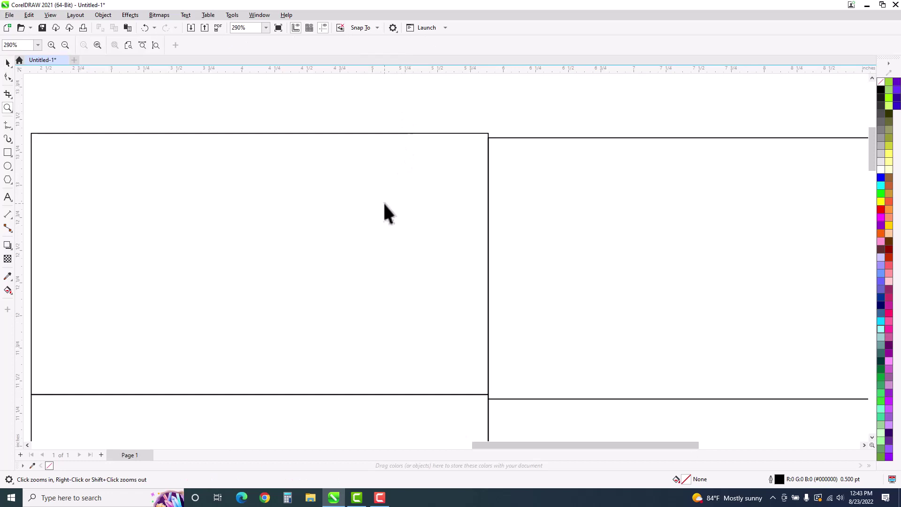
{"action": "right_click", "coordinate": [386, 205]}
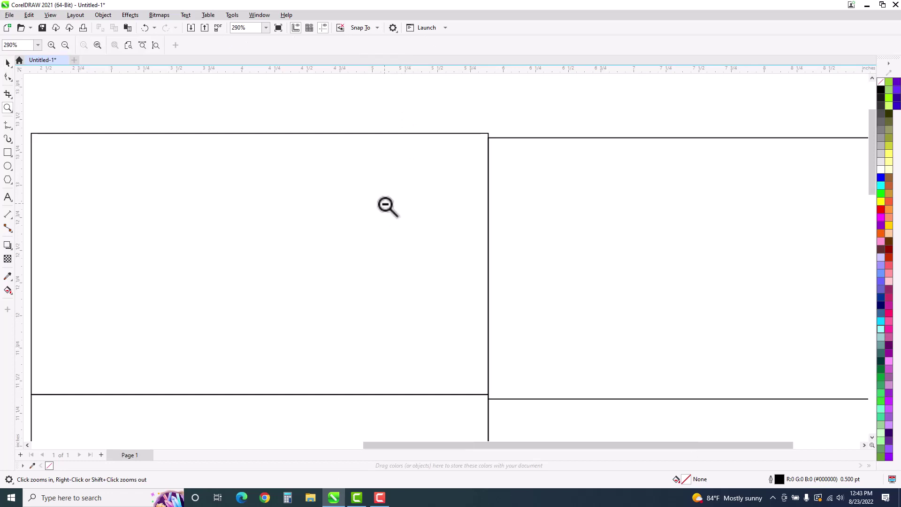
{"action": "right_click", "coordinate": [483, 346]}
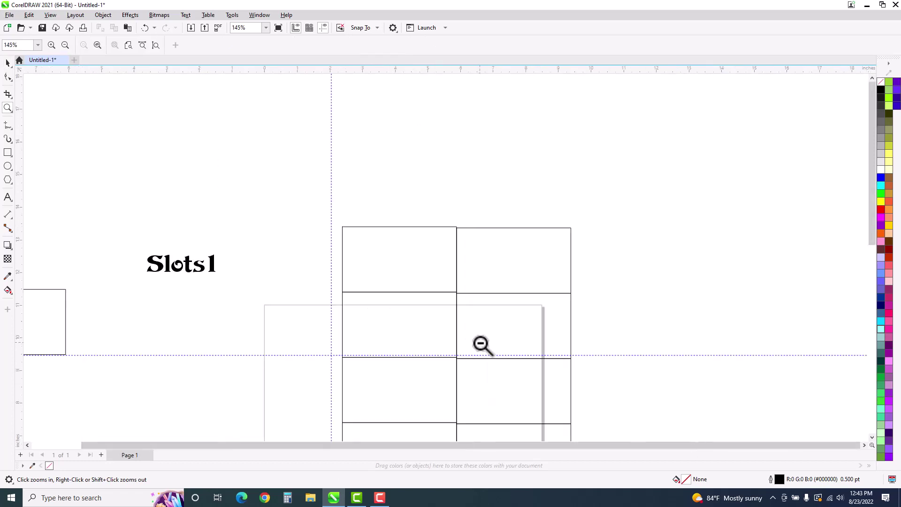
{"action": "right_click", "coordinate": [483, 346]}
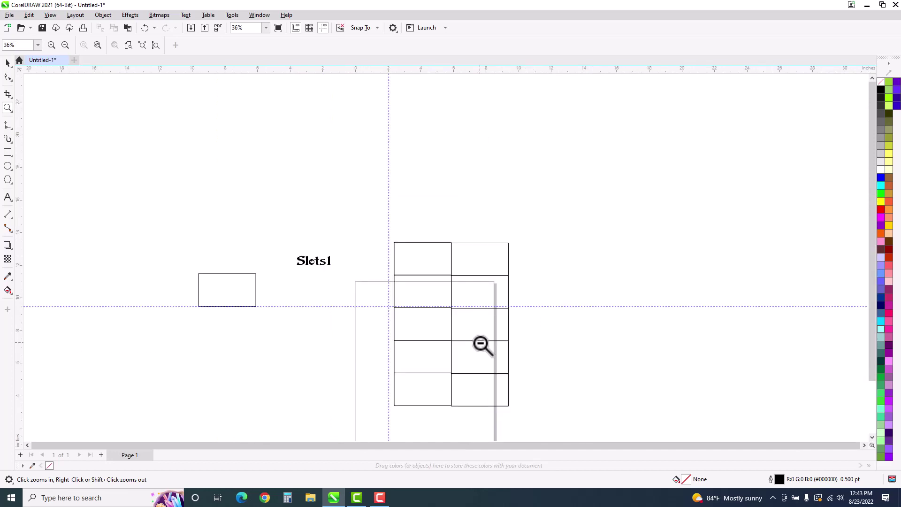
{"action": "key", "text": "h"}
{"action": "left_click_drag", "start_coordinate": [483, 346], "coordinate": [476, 263]}
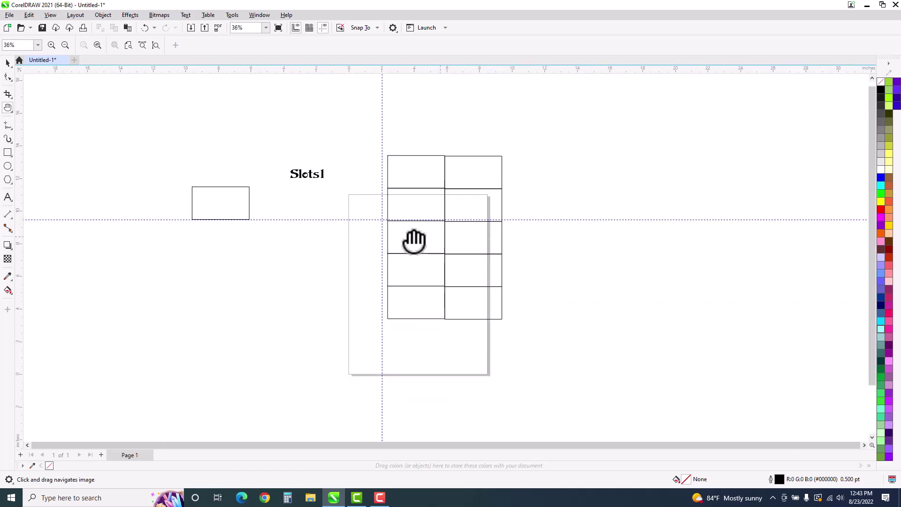
{"action": "left_click", "coordinate": [7, 63]}
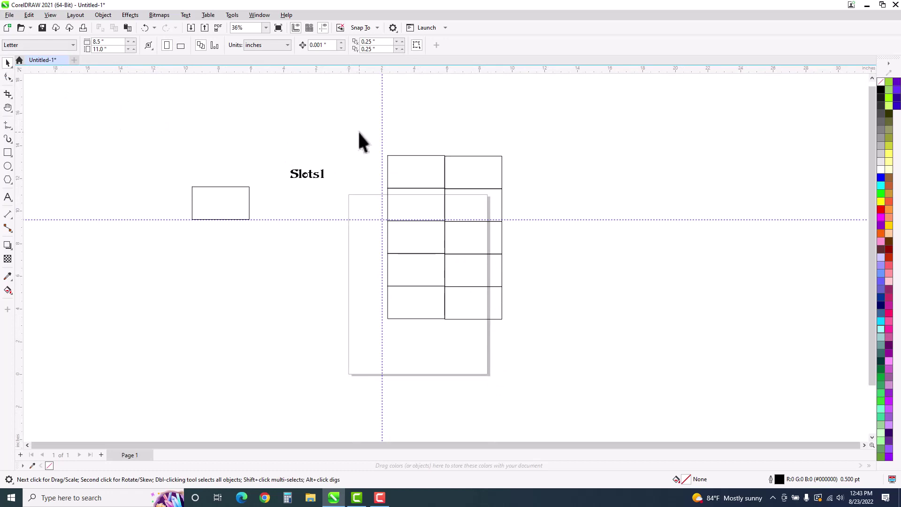
{"action": "left_click_drag", "start_coordinate": [560, 370], "coordinate": [573, 355]}
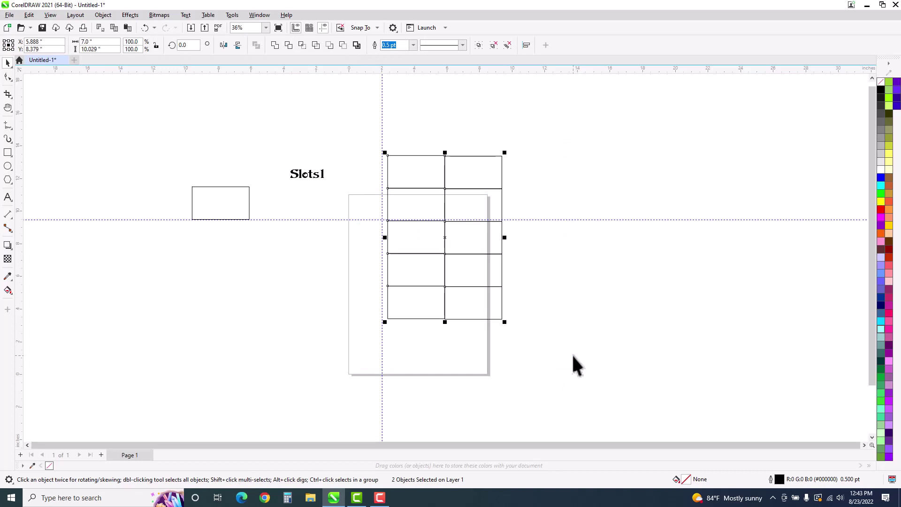
{"action": "key", "text": "t"}
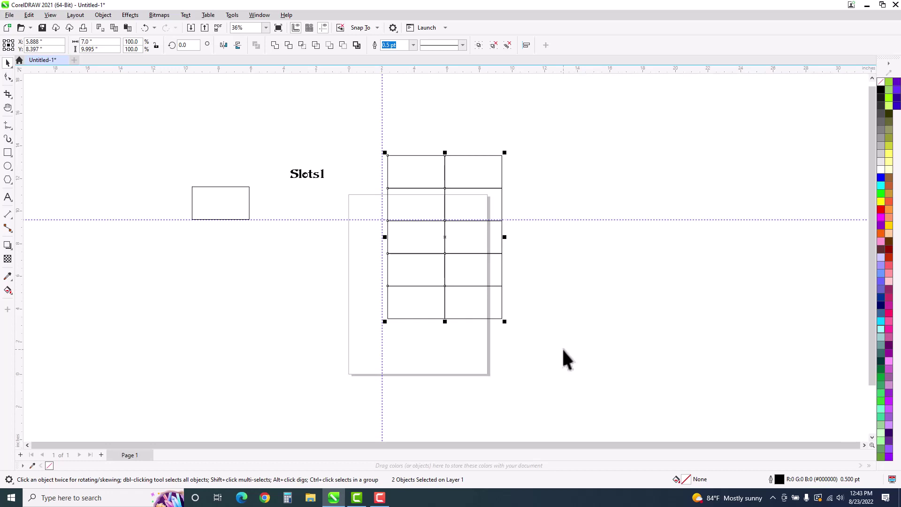
{"action": "key", "text": "ctrl+g"}
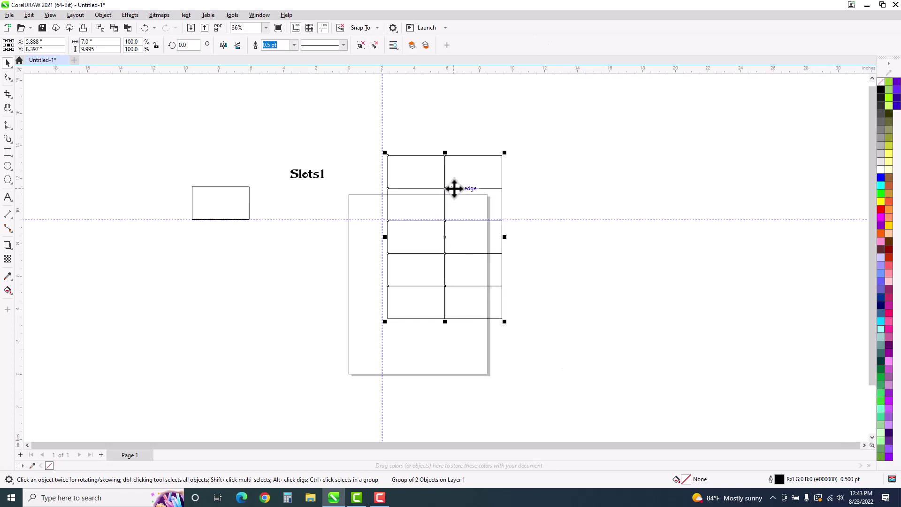
Delete the vertical and horizontal guidelines crossing the drawing
{"action": "left_click", "coordinate": [383, 135]}
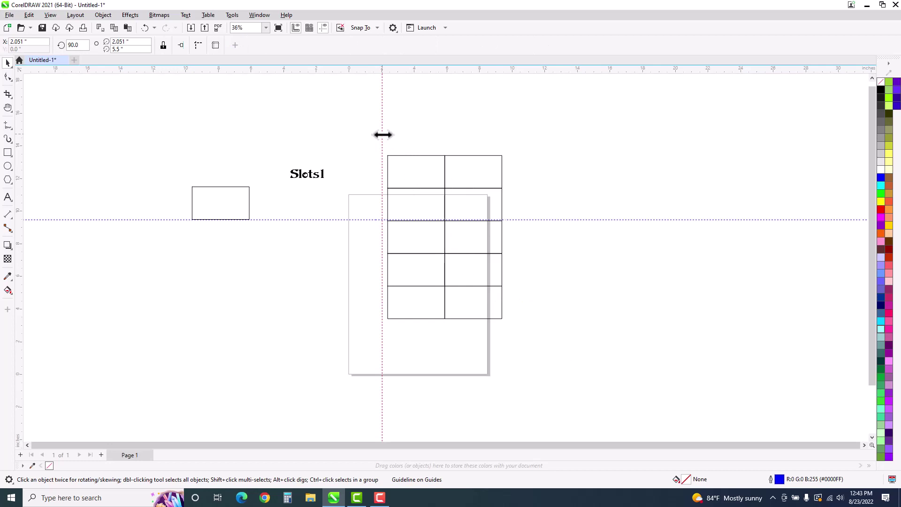
{"action": "key", "text": "Delete"}
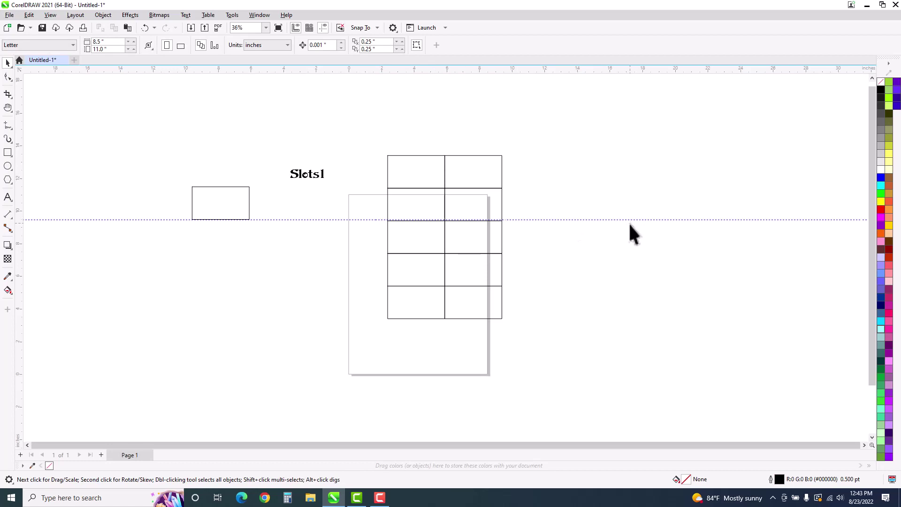
{"action": "left_click", "coordinate": [629, 219]}
{"action": "key", "text": "Delete"}
Move the grouped grid onto the Letter page, placing its centre at about X 4.264, Y 5.494 inches
{"action": "left_click_drag", "start_coordinate": [447, 174], "coordinate": [420, 222]}
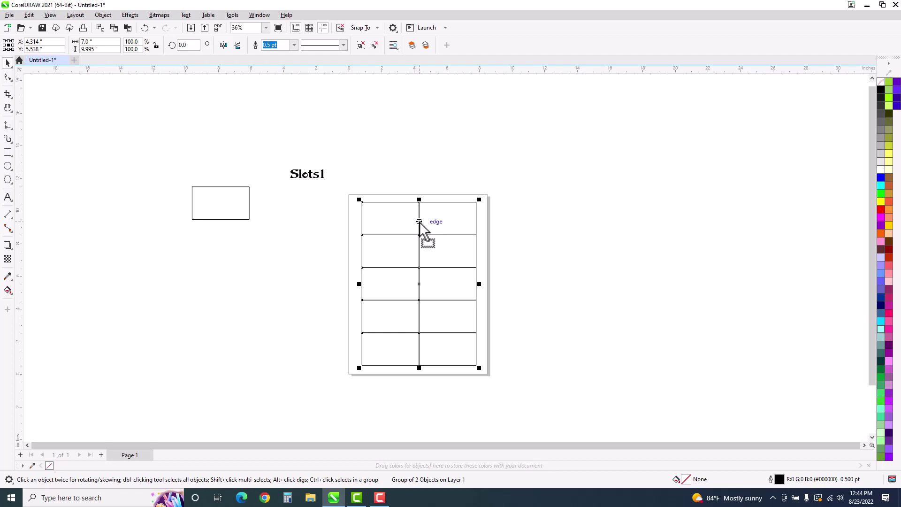
{"action": "key", "text": "Left"}
{"action": "key", "text": "Left"}
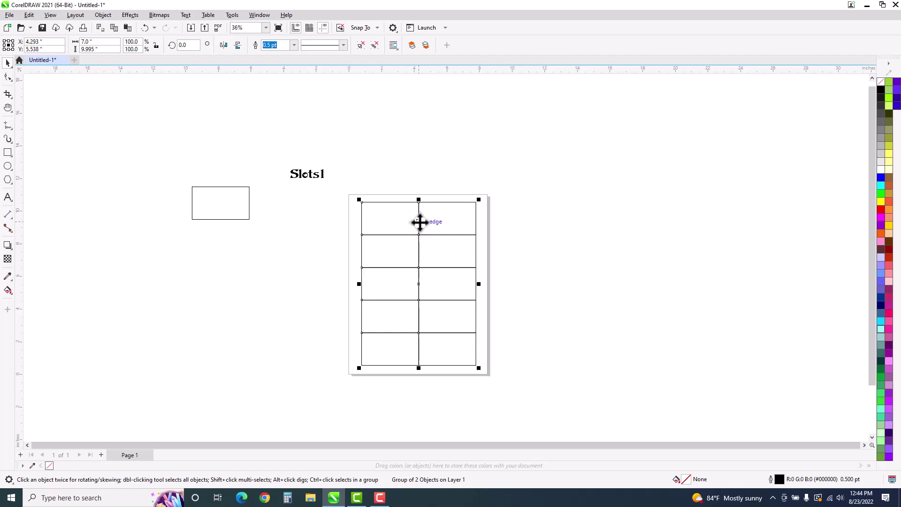
{"action": "left_click_drag", "start_coordinate": [420, 221], "coordinate": [414, 226]}
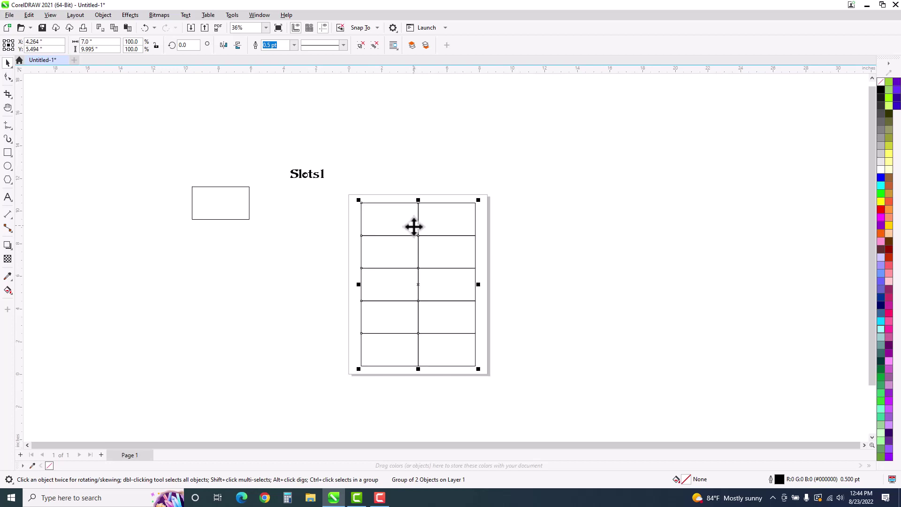
{"action": "key", "text": "z"}
{"action": "left_click", "coordinate": [425, 243]}
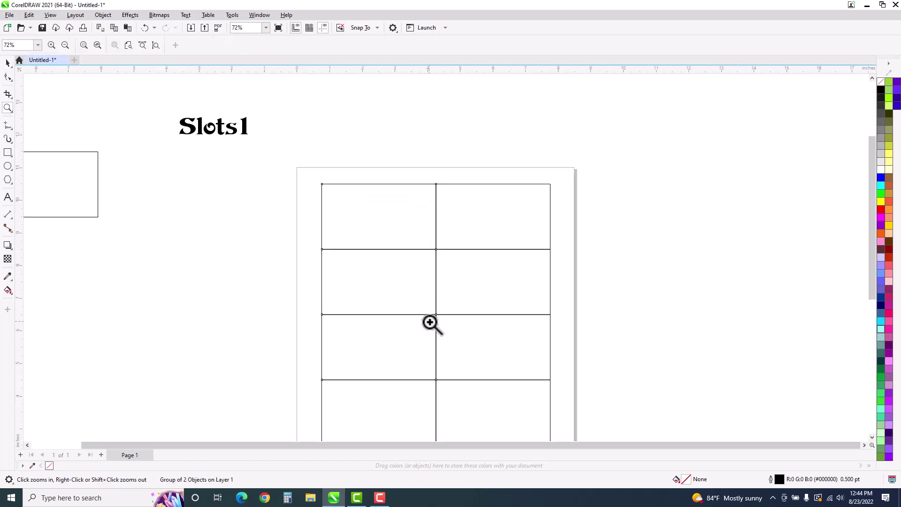
{"action": "left_click", "coordinate": [7, 63]}
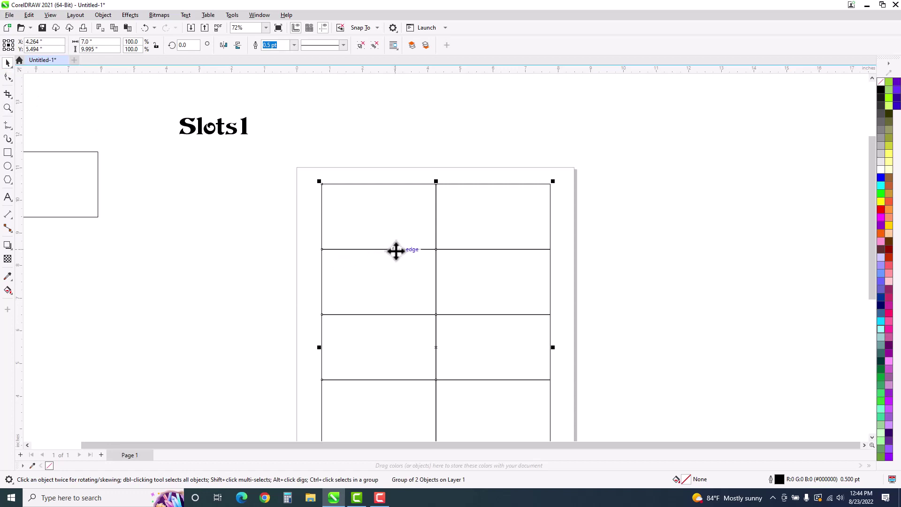
{"action": "right_click", "coordinate": [396, 250]}
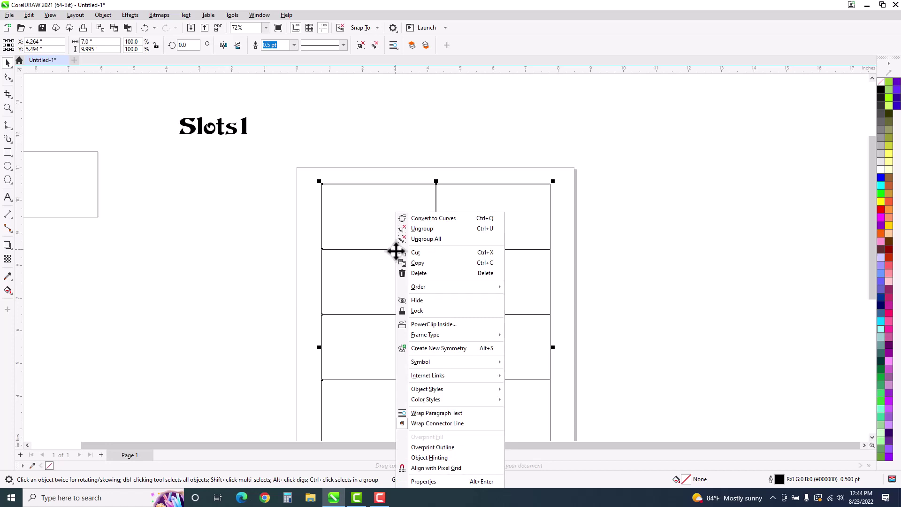
{"action": "left_click", "coordinate": [455, 239]}
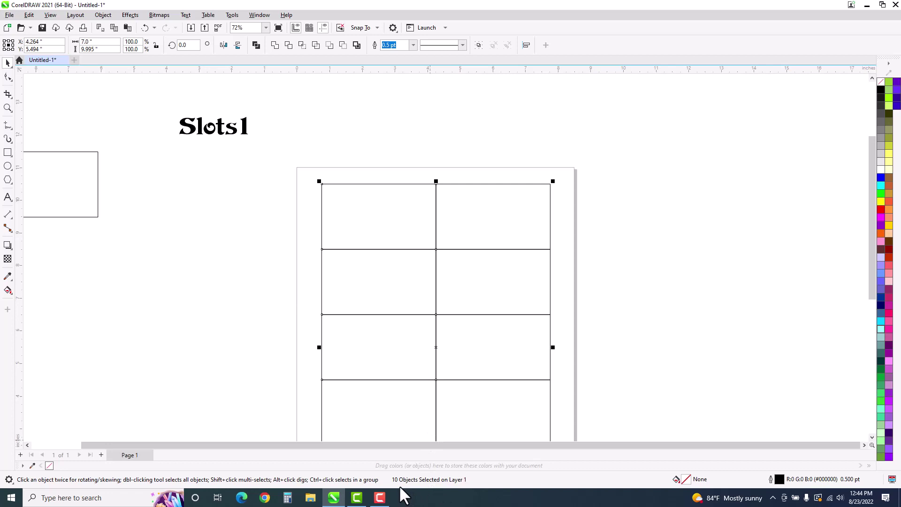
{"action": "key", "text": "ctrl+z"}
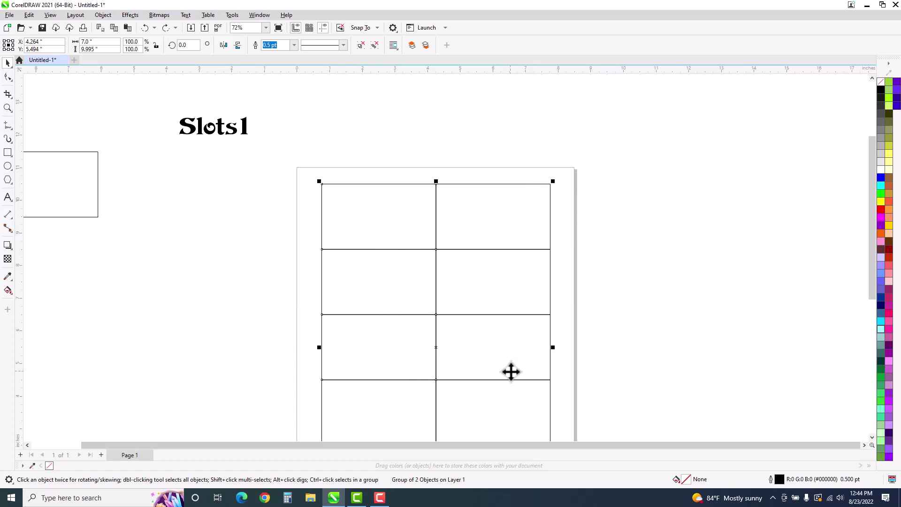
Ungroup all levels of the grid into individual rectangles and clear the selection
{"action": "right_click", "coordinate": [431, 314]}
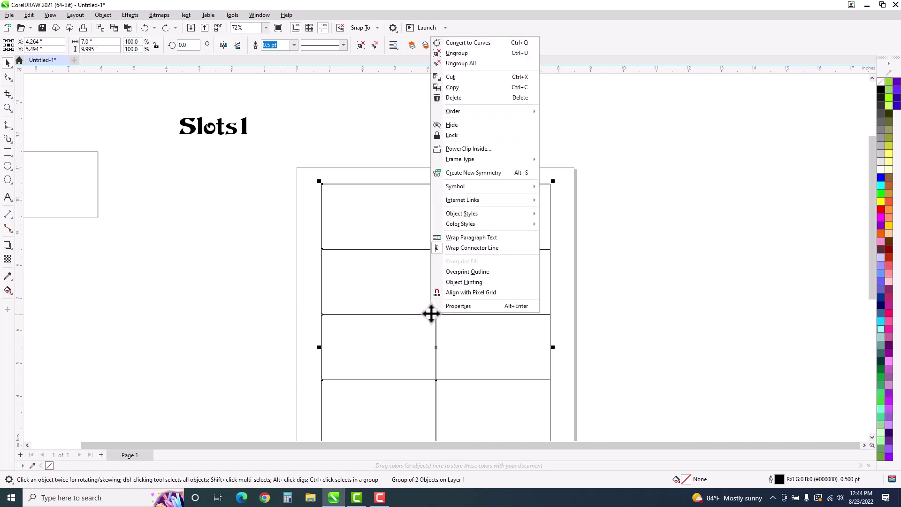
{"action": "left_click", "coordinate": [473, 63]}
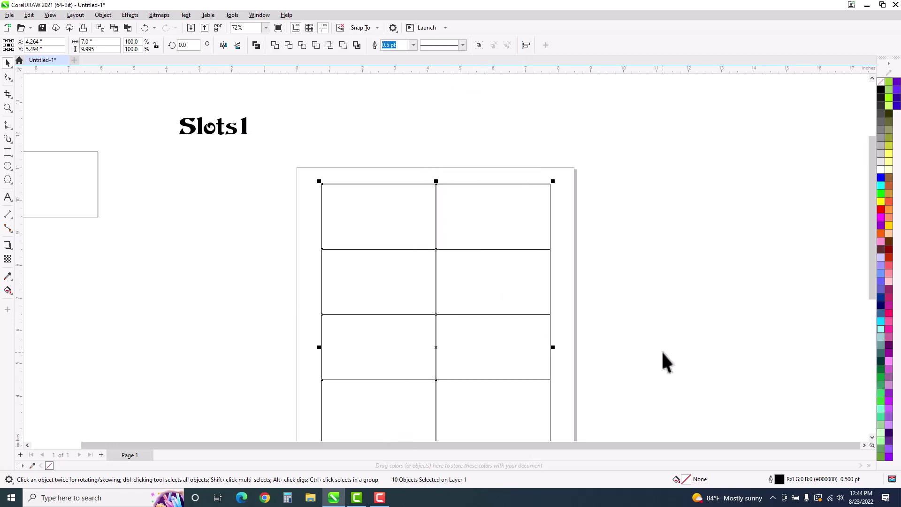
{"action": "left_click", "coordinate": [640, 345]}
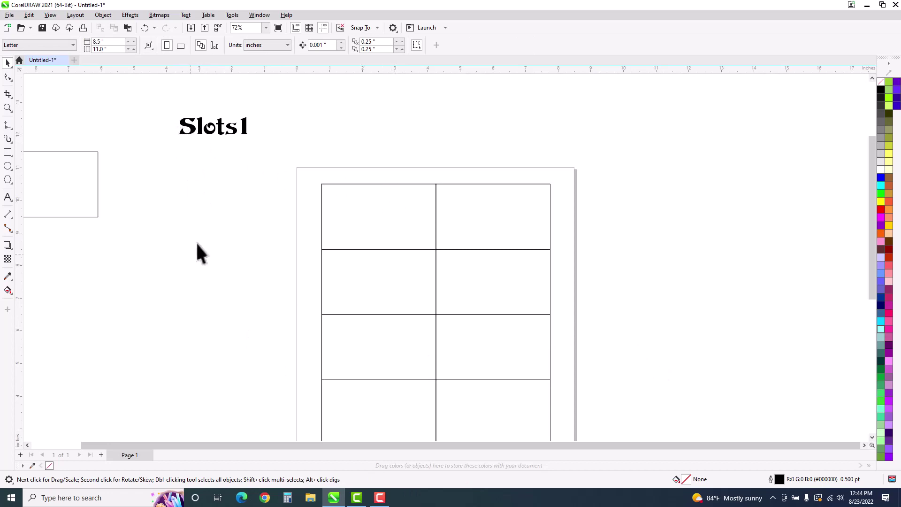
Start saving the drawing and browse to the corel-centering.tscproj folder inside Acepics-Videos on drive D
{"action": "left_click", "coordinate": [42, 28]}
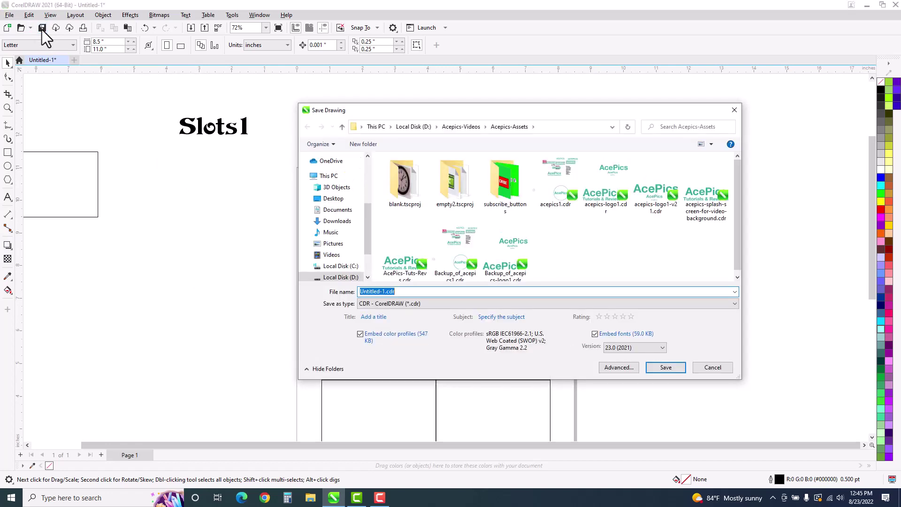
{"action": "left_click", "coordinate": [403, 126]}
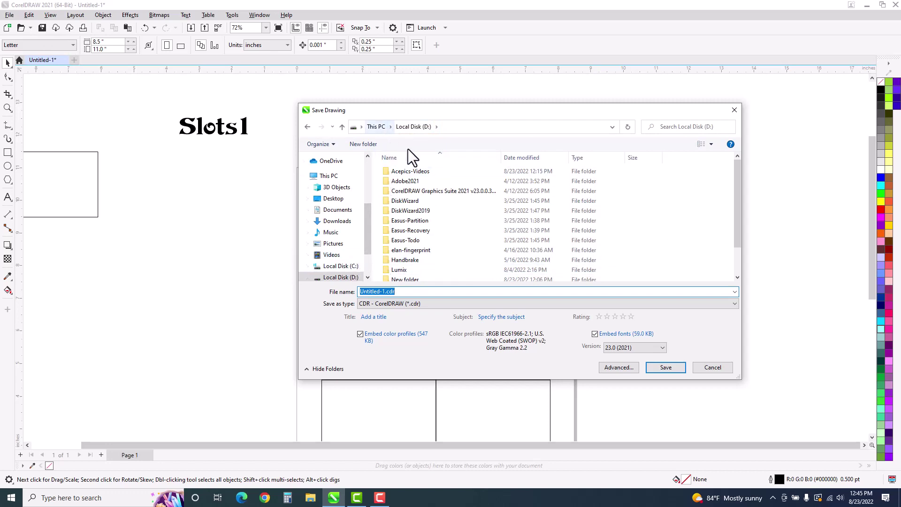
{"action": "double_click", "coordinate": [411, 170]}
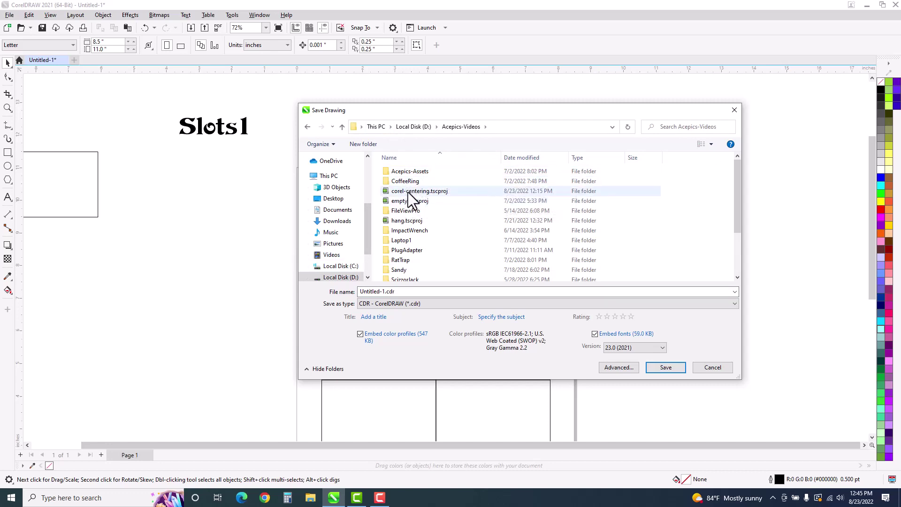
{"action": "double_click", "coordinate": [407, 193]}
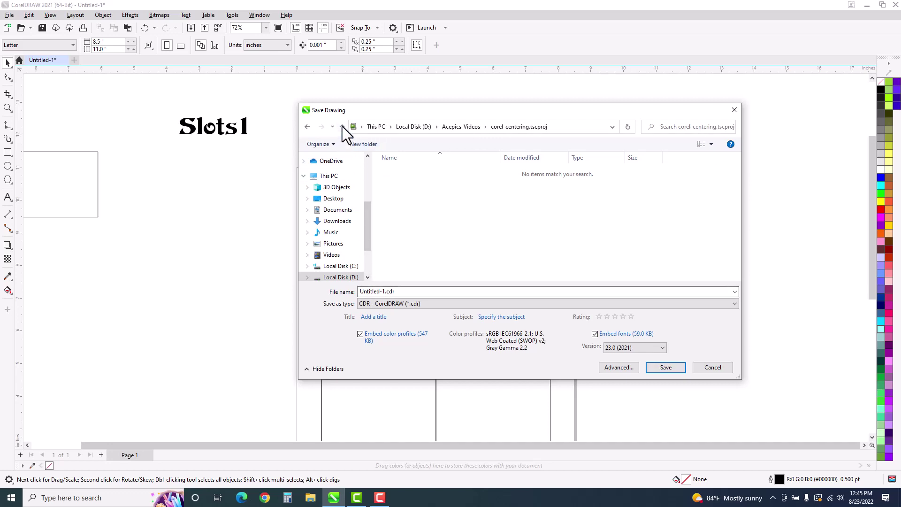
Create a new folder named labels in corel-centering.tscproj and open it as the save location
{"action": "left_click", "coordinate": [361, 144]}
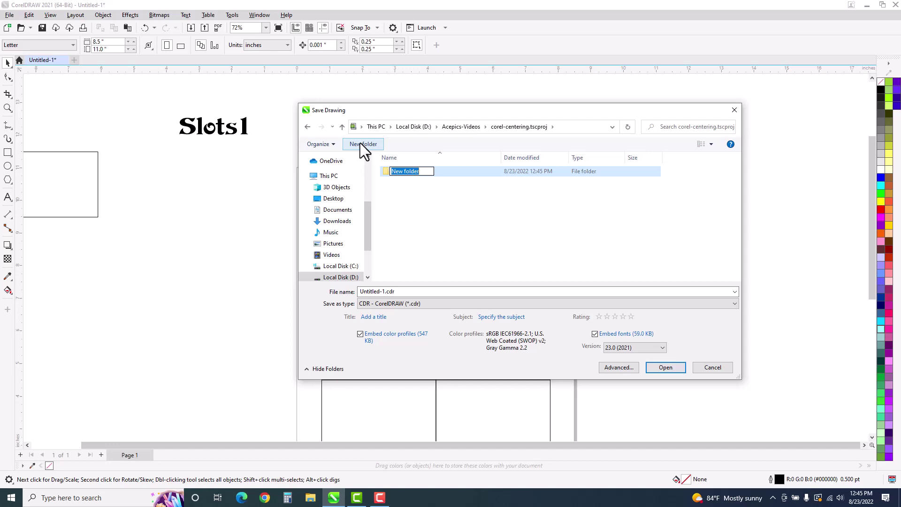
{"action": "type", "text": "labels"}
{"action": "key", "text": "Return"}
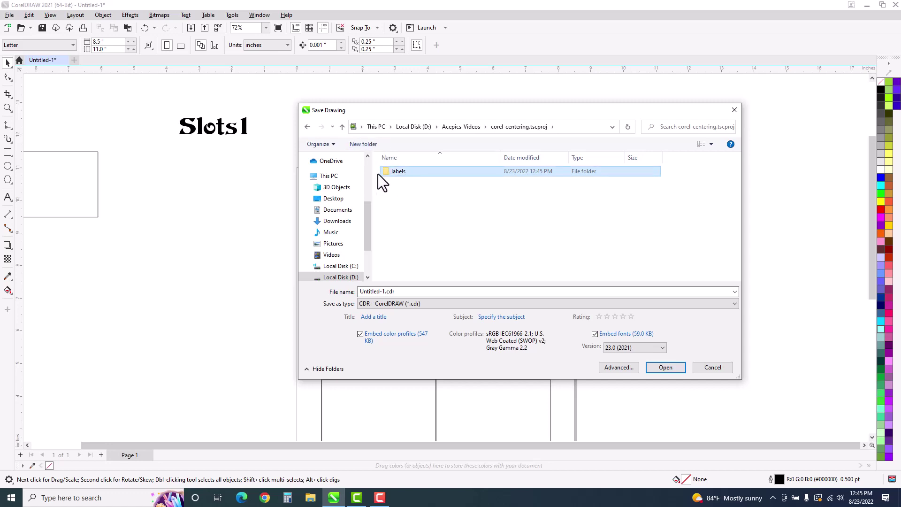
{"action": "double_click", "coordinate": [387, 171]}
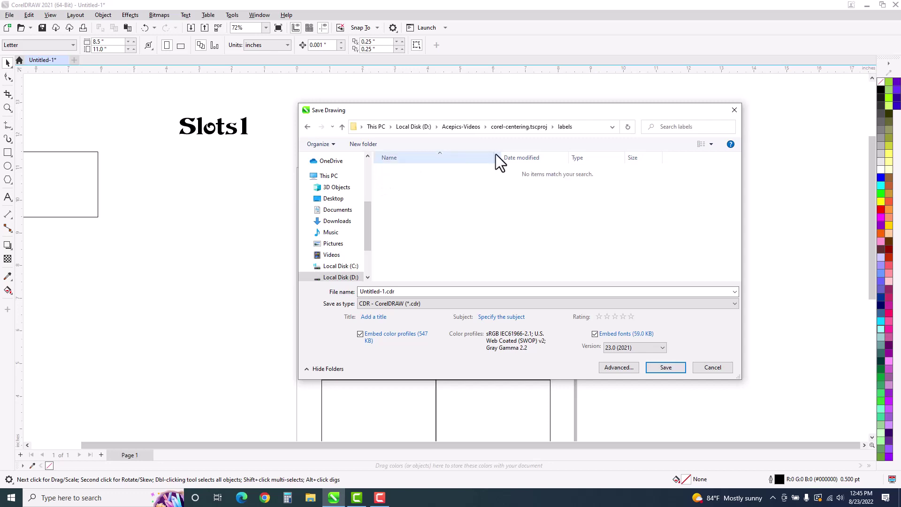
Name the file labels1.cdr and save the drawing in CDR format in the labels folder
{"action": "left_click", "coordinate": [382, 291]}
{"action": "left_click_drag", "start_coordinate": [384, 291], "coordinate": [360, 292]}
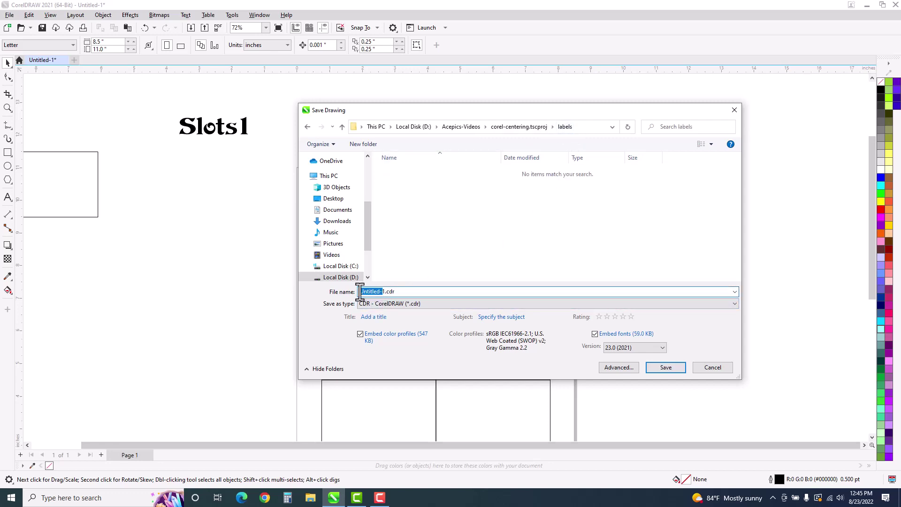
{"action": "type", "text": "label"}
{"action": "type", "text": "l"}
{"action": "type", "text": "s"}
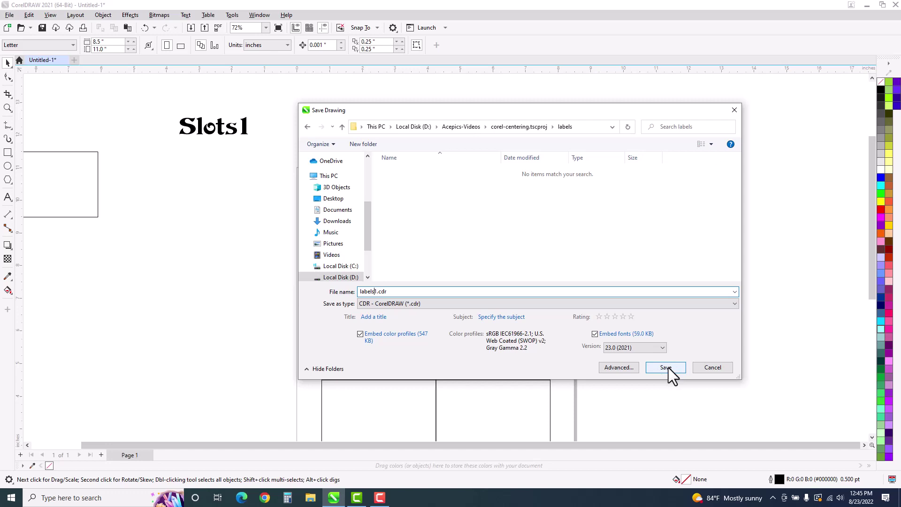
{"action": "left_click", "coordinate": [385, 292]}
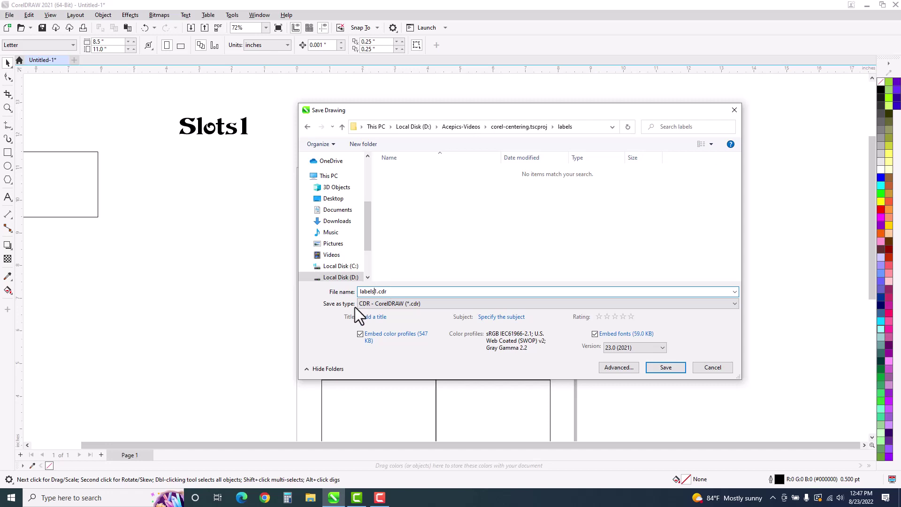
{"action": "left_click", "coordinate": [666, 367]}
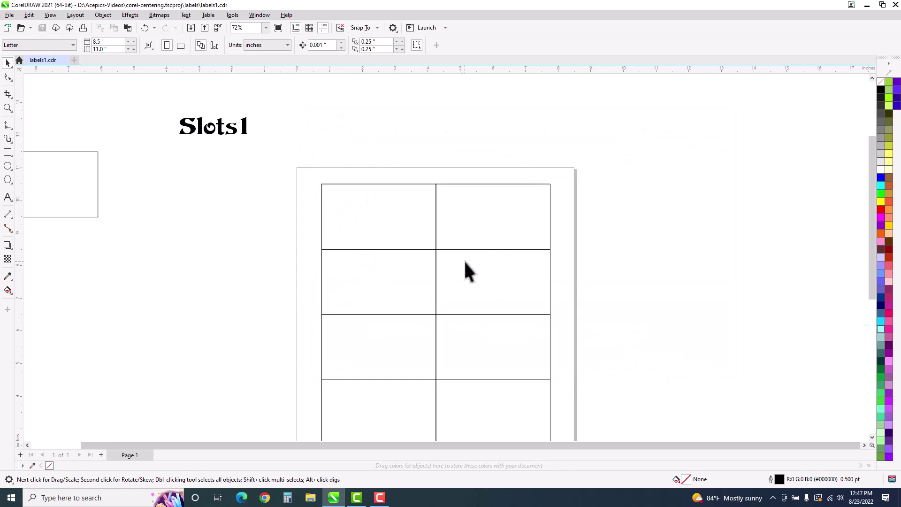
Duplicate the Slots1 text below the original and repeat the duplication to stack four evenly spaced copies
{"action": "left_click", "coordinate": [193, 129]}
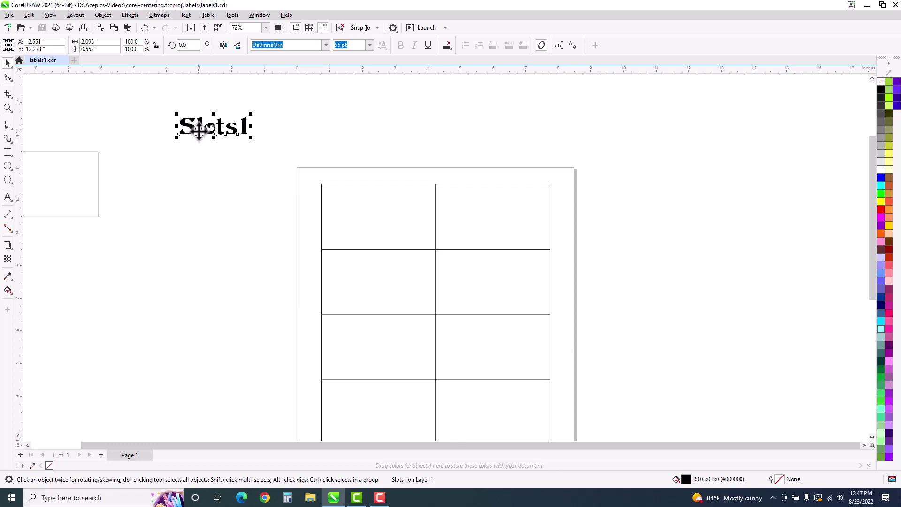
{"action": "key", "text": "ctrl+d"}
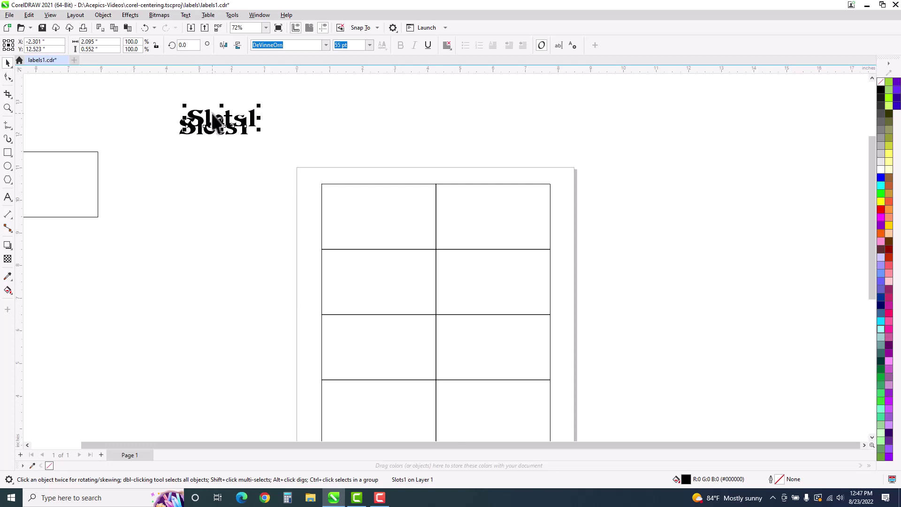
{"action": "left_click_drag", "start_coordinate": [199, 131], "coordinate": [200, 145]}
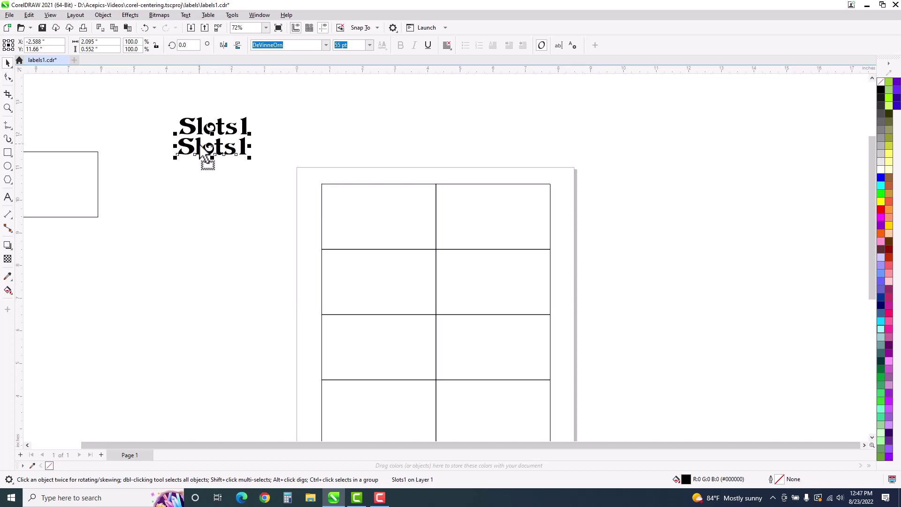
{"action": "key", "text": "ctrl+r"}
{"action": "key", "text": "ctrl+r"}
{"action": "key", "text": "ctrl+r"}
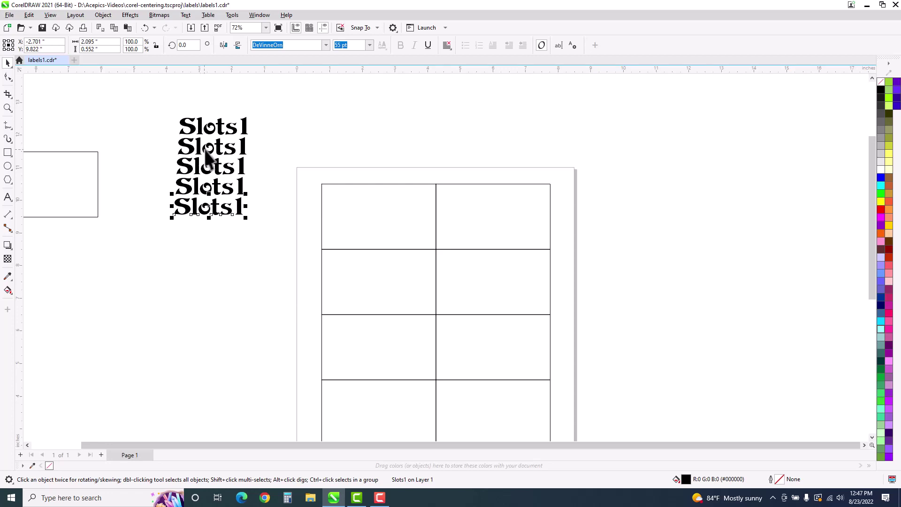
Change the second text in the stack to Slots2
{"action": "left_click", "coordinate": [212, 149]}
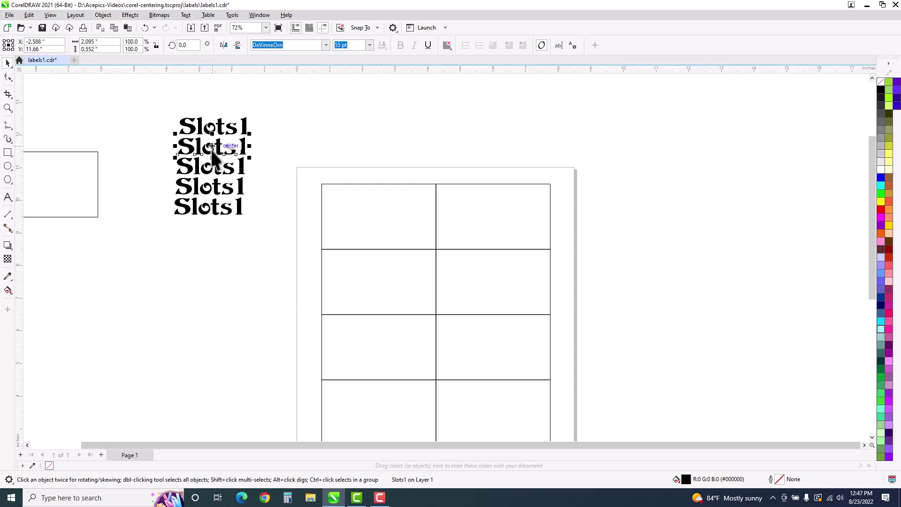
{"action": "left_click", "coordinate": [246, 148]}
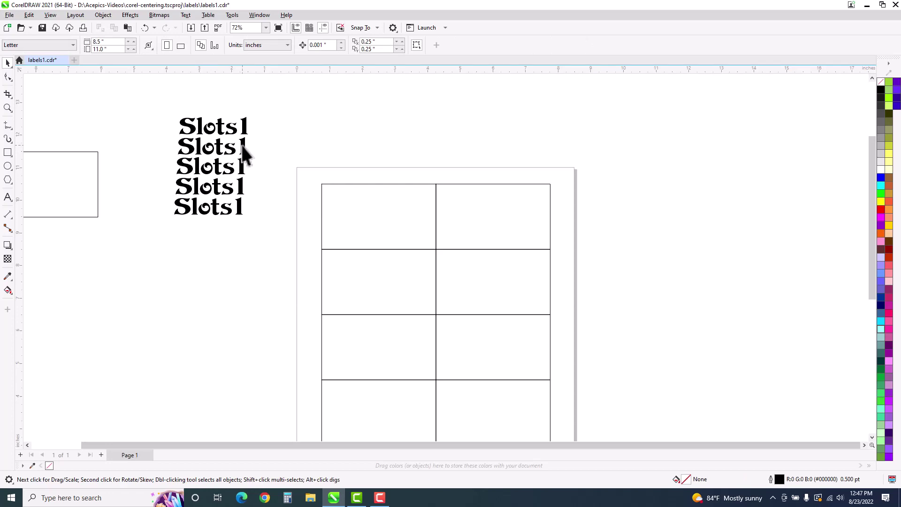
{"action": "left_click", "coordinate": [243, 145]}
{"action": "left_click_drag", "start_coordinate": [238, 146], "coordinate": [245, 148]}
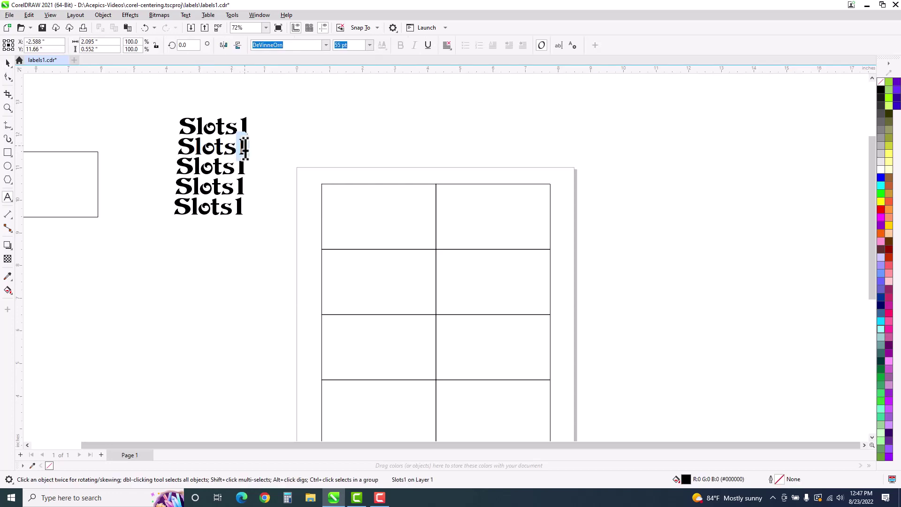
{"action": "type", "text": "2"}
{"action": "left_click", "coordinate": [8, 62]}
Change the third text in the stack to Money1 and copy its word Money for reuse
{"action": "left_click", "coordinate": [216, 166]}
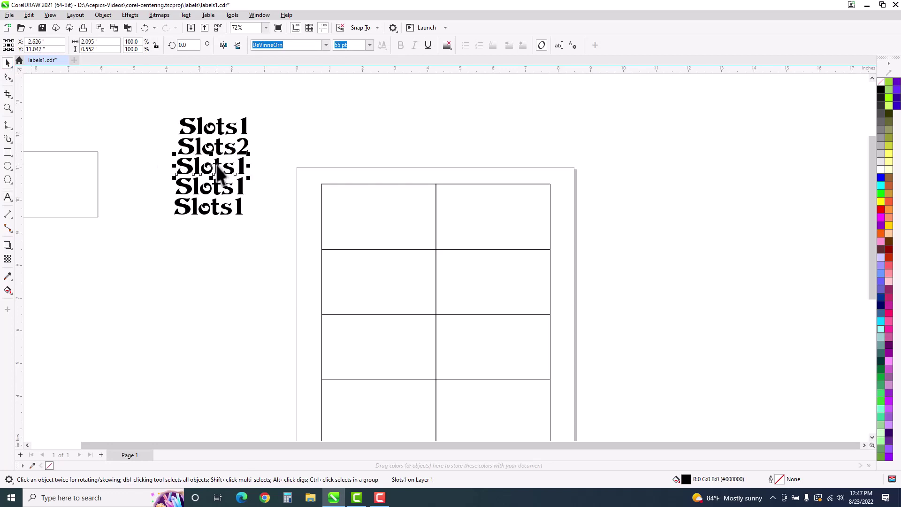
{"action": "left_click", "coordinate": [215, 165]}
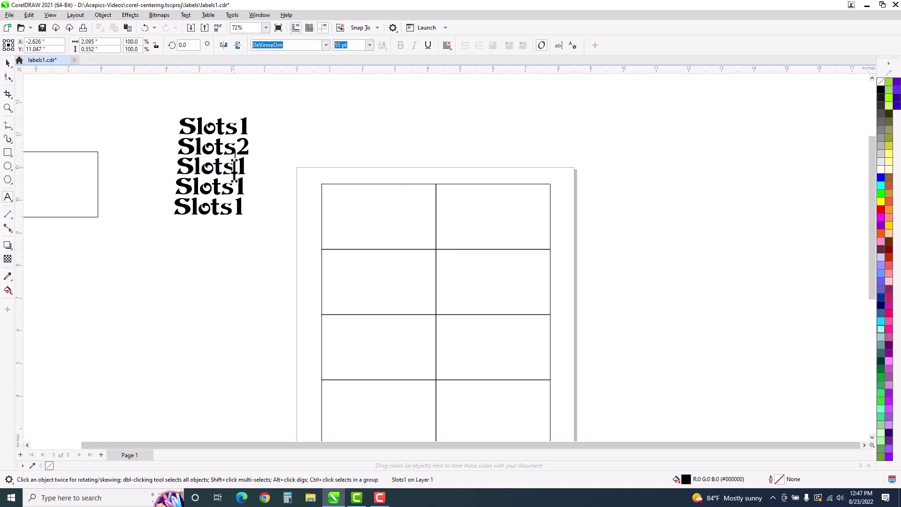
{"action": "left_click_drag", "start_coordinate": [235, 171], "coordinate": [181, 171]}
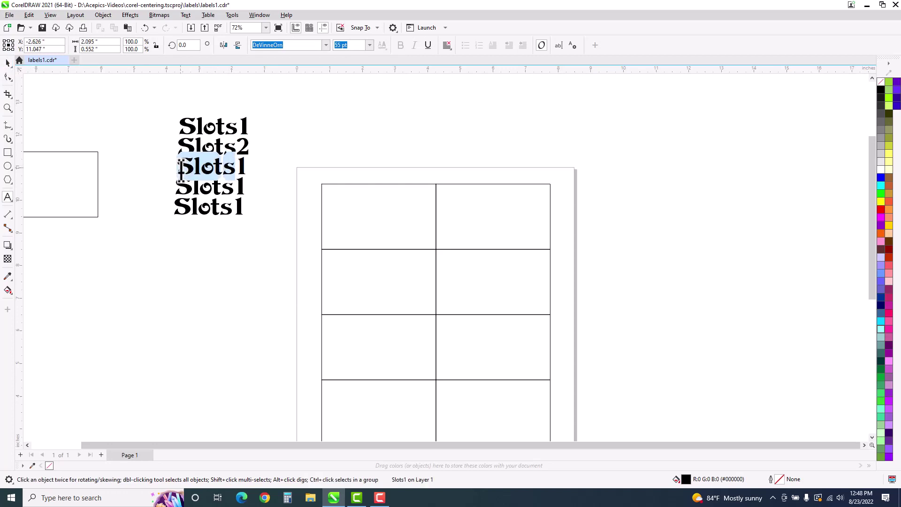
{"action": "type", "text": "M"}
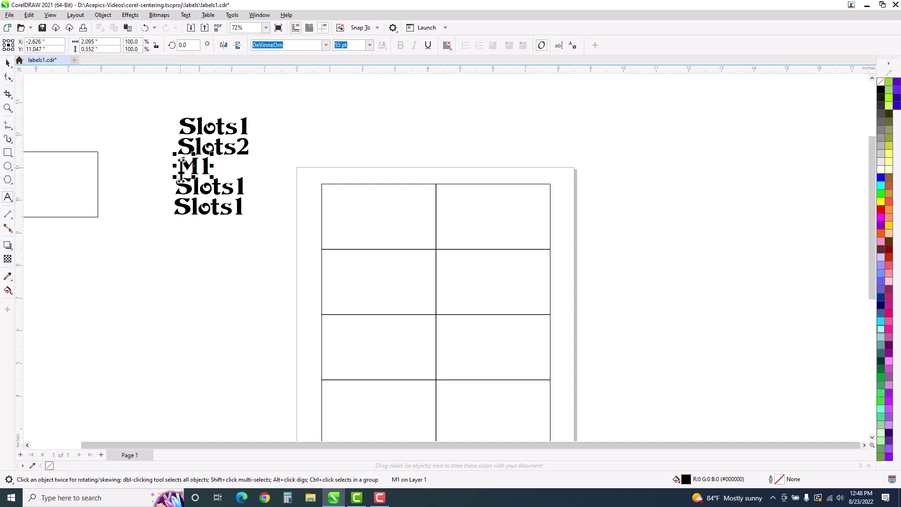
{"action": "type", "text": "oney"}
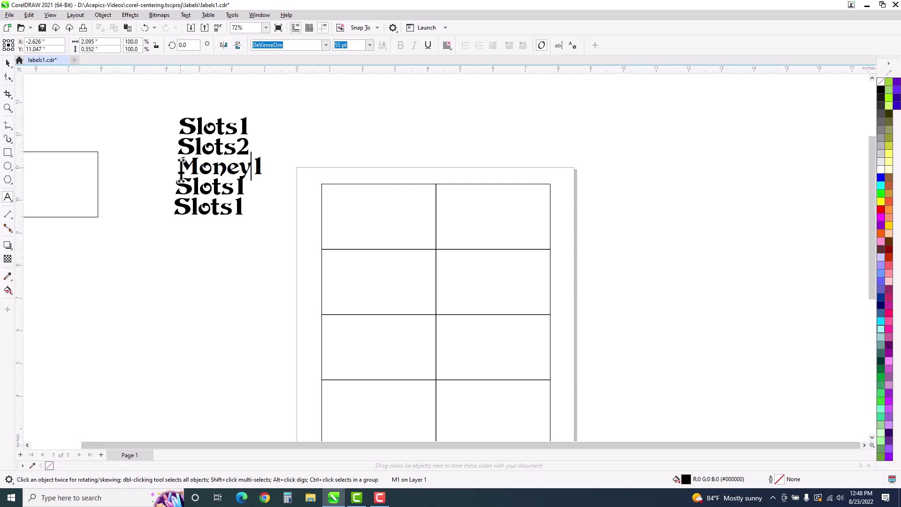
{"action": "key", "text": "shift+Left"}
{"action": "key", "text": "shift+Left"}
{"action": "key", "text": "shift+Left"}
{"action": "key", "text": "shift+Left"}
{"action": "key", "text": "shift+Left"}
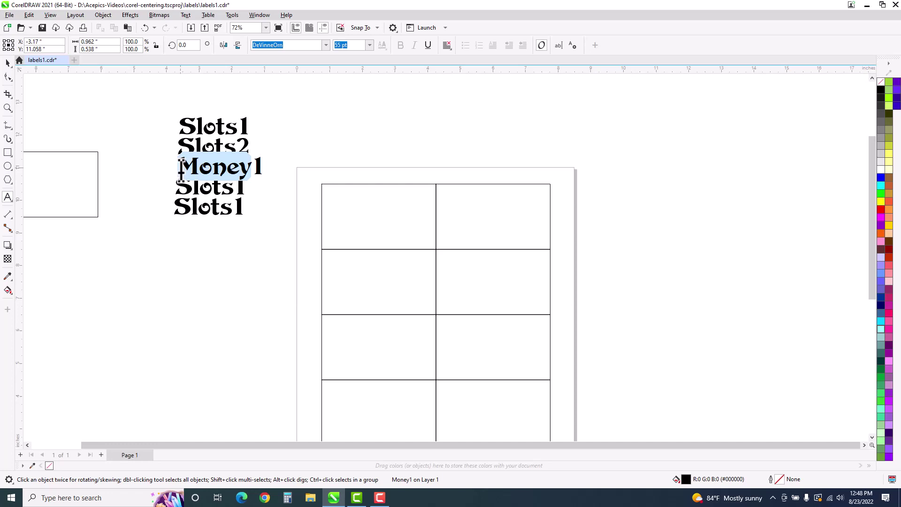
Replace the word Slots with Money in the fourth and fifth texts of the stack
{"action": "left_click", "coordinate": [237, 187]}
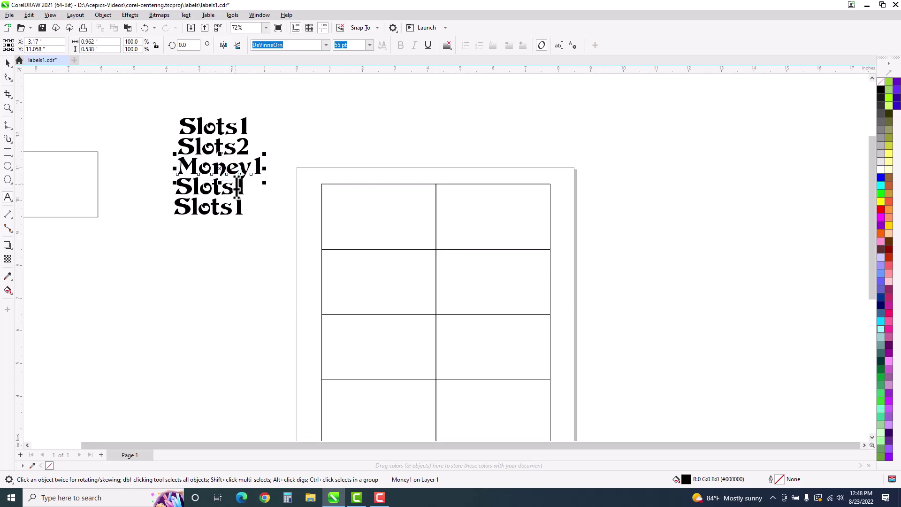
{"action": "left_click_drag", "start_coordinate": [236, 188], "coordinate": [173, 187]}
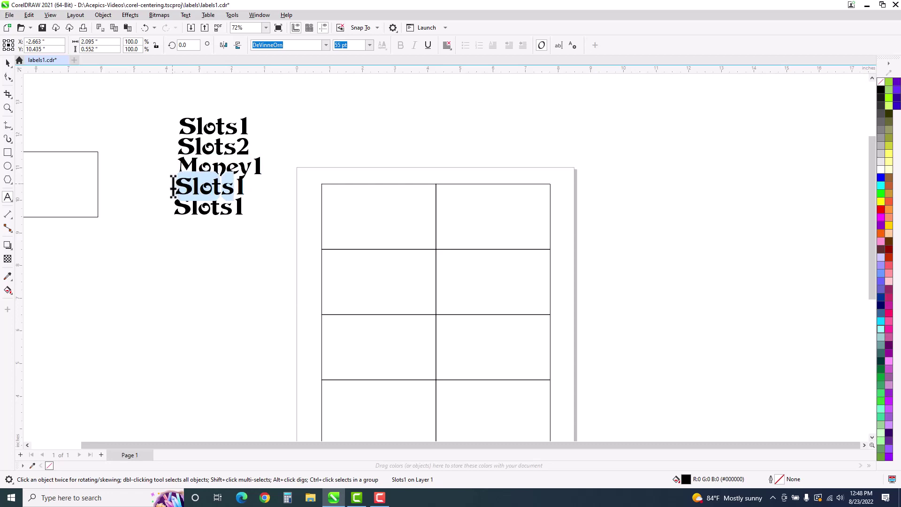
{"action": "type", "text": "Money"}
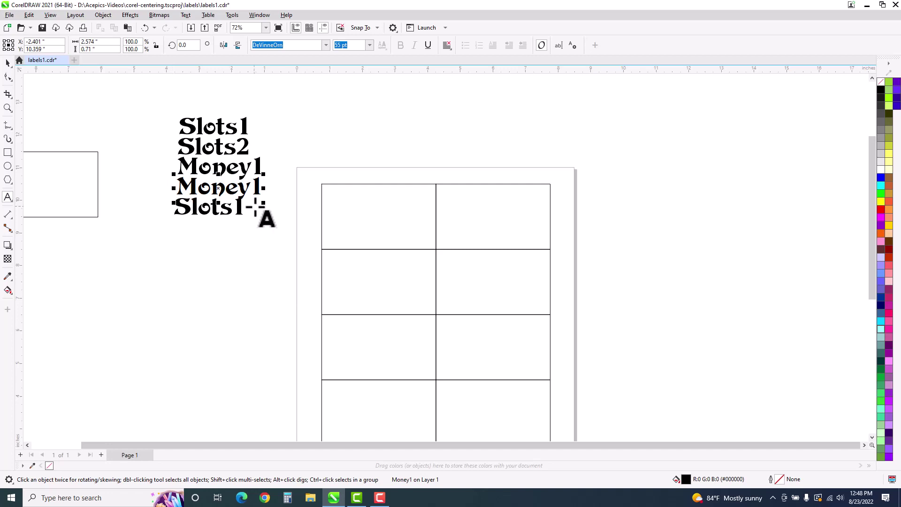
{"action": "left_click_drag", "start_coordinate": [235, 210], "coordinate": [171, 210]}
{"action": "key", "text": "ctrl+v"}
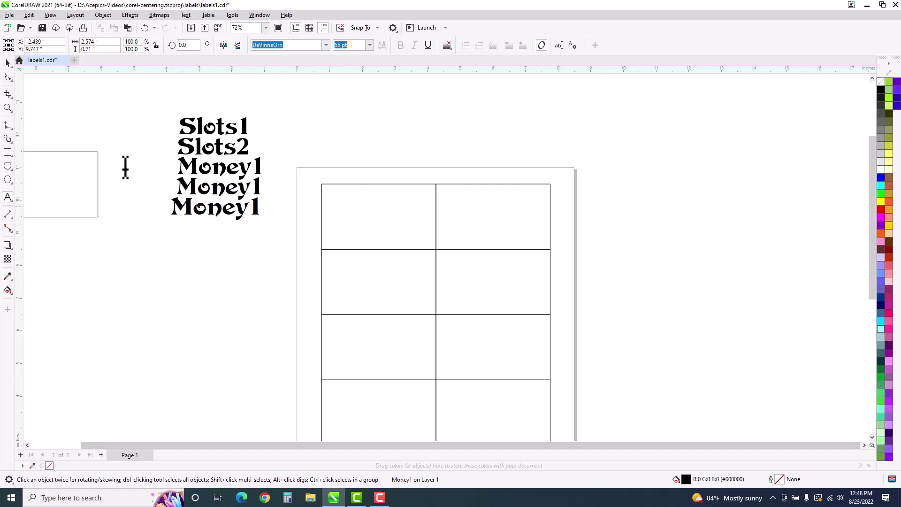
Duplicate the lowest Money1 text twice, continuing the stack downward with the same spacing
{"action": "left_click", "coordinate": [7, 63]}
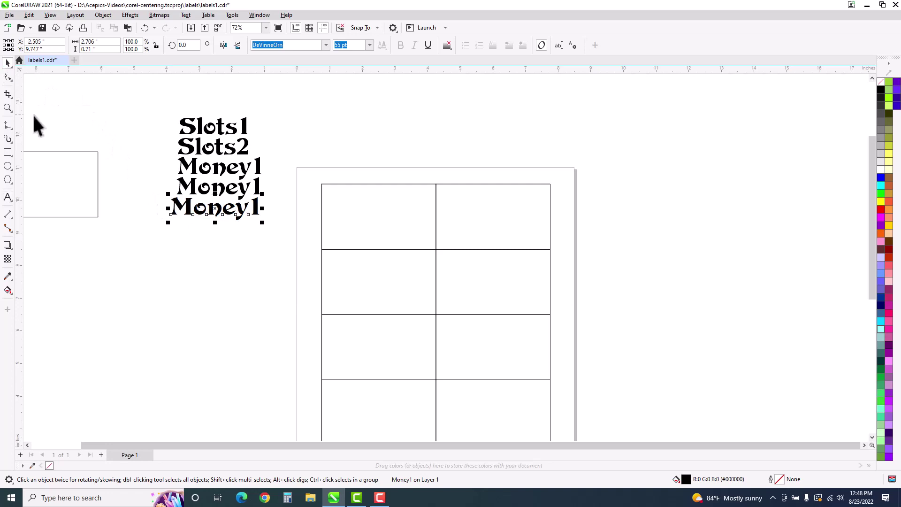
{"action": "key", "text": "ctrl+d"}
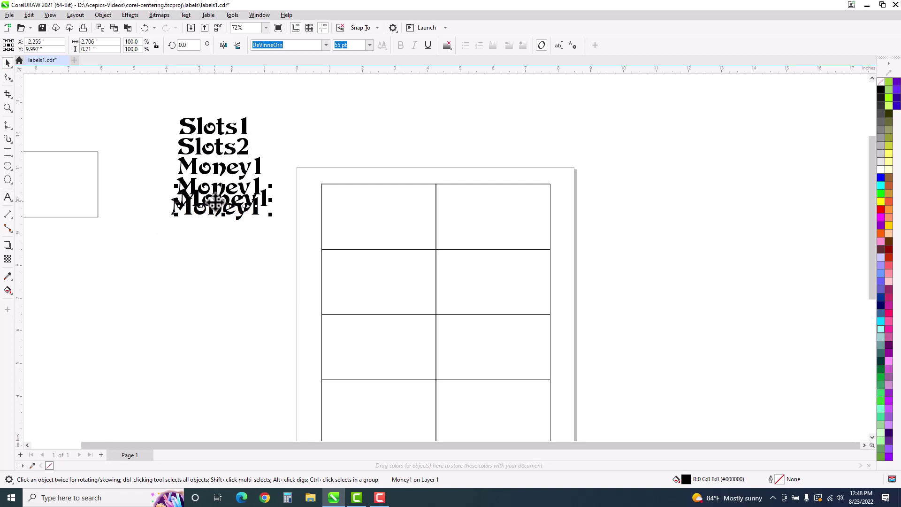
{"action": "left_click_drag", "start_coordinate": [220, 212], "coordinate": [212, 242]}
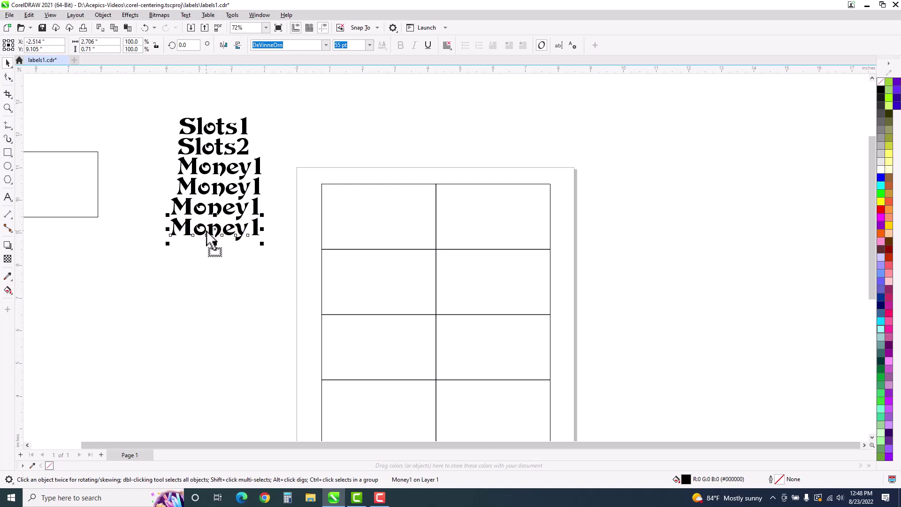
{"action": "key", "text": "ctrl+d"}
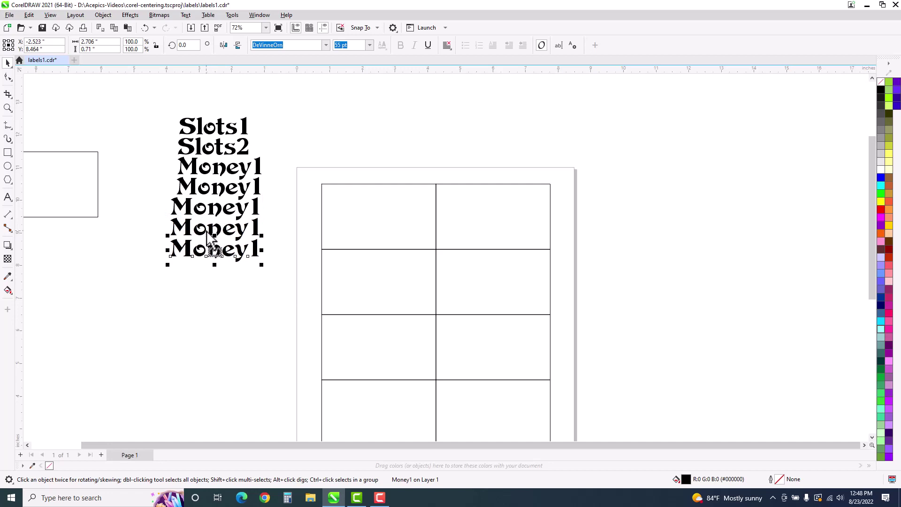
Renumber the four texts below the first Money1 as Money2, Money3, Money4 and Money5
{"action": "double_click", "coordinate": [259, 182]}
{"action": "key", "text": "BackSpace"}
{"action": "type", "text": "2"}
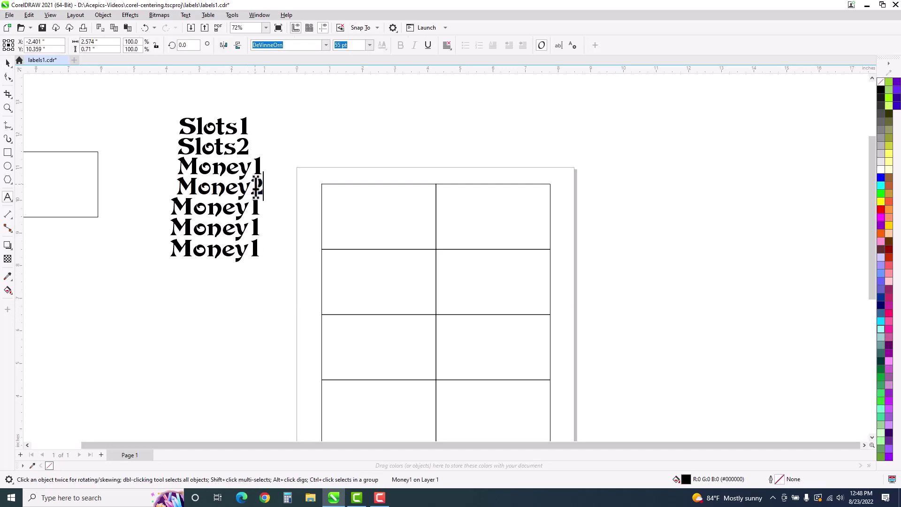
{"action": "double_click", "coordinate": [258, 210]}
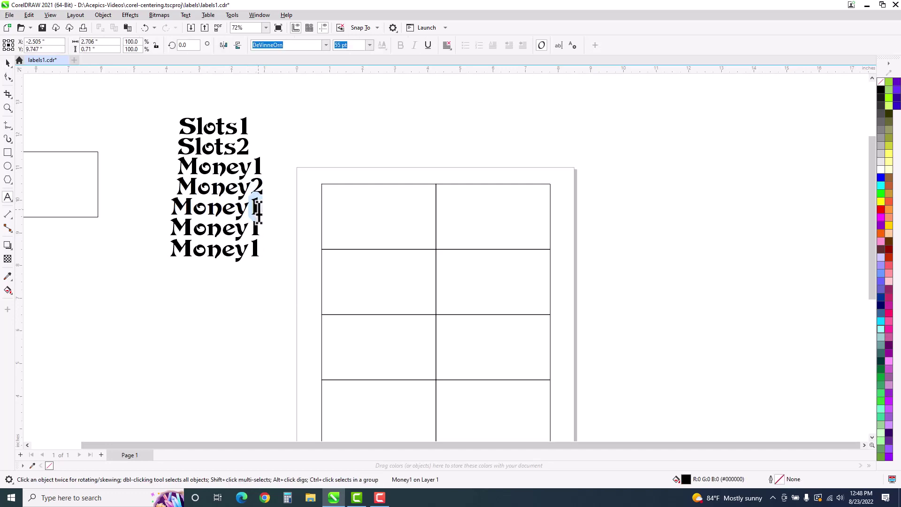
{"action": "type", "text": "3"}
{"action": "double_click", "coordinate": [258, 230]}
{"action": "type", "text": "4"}
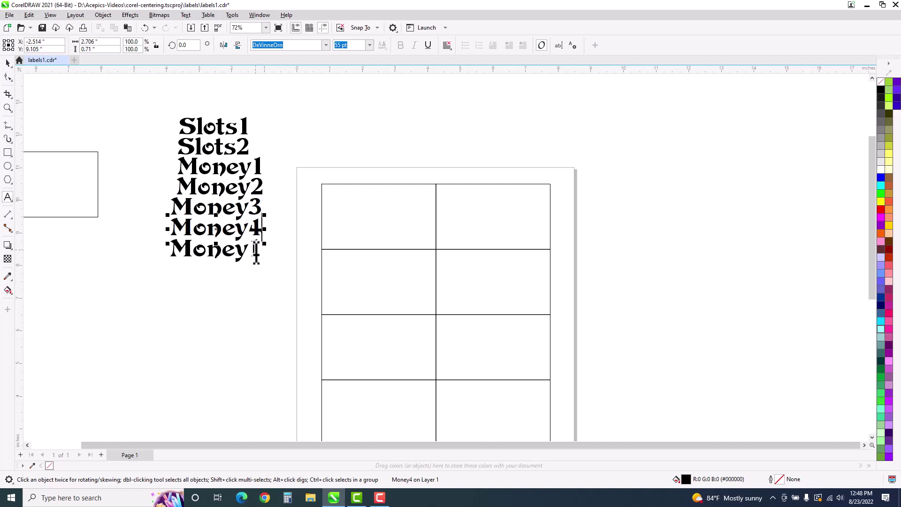
{"action": "double_click", "coordinate": [257, 251]}
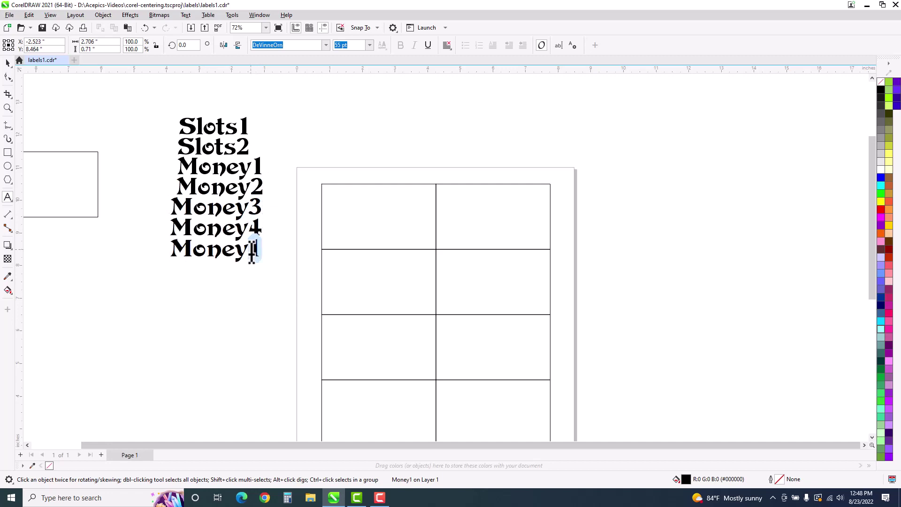
{"action": "type", "text": "5"}
Align all seven texts from Slots1 to Money5 along their left edges and save the drawing
{"action": "left_click", "coordinate": [8, 63]}
{"action": "left_click_drag", "start_coordinate": [132, 101], "coordinate": [284, 284]}
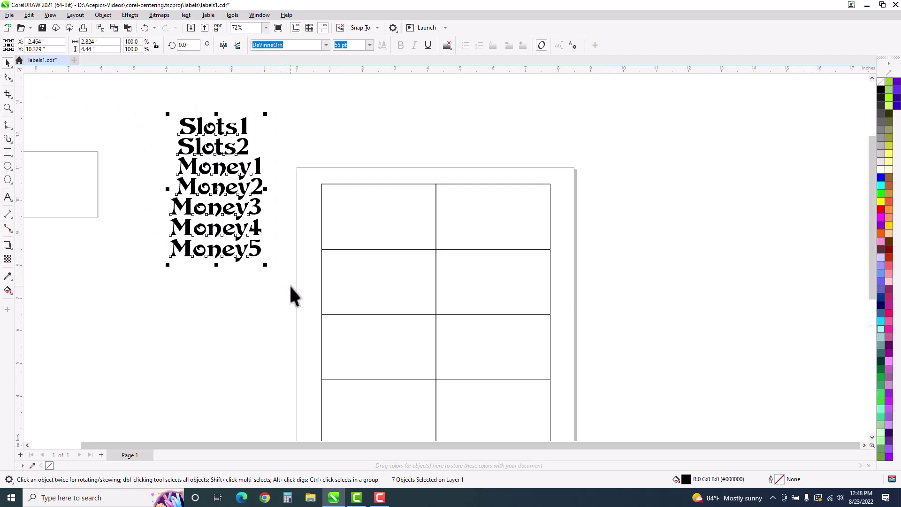
{"action": "key", "text": "l"}
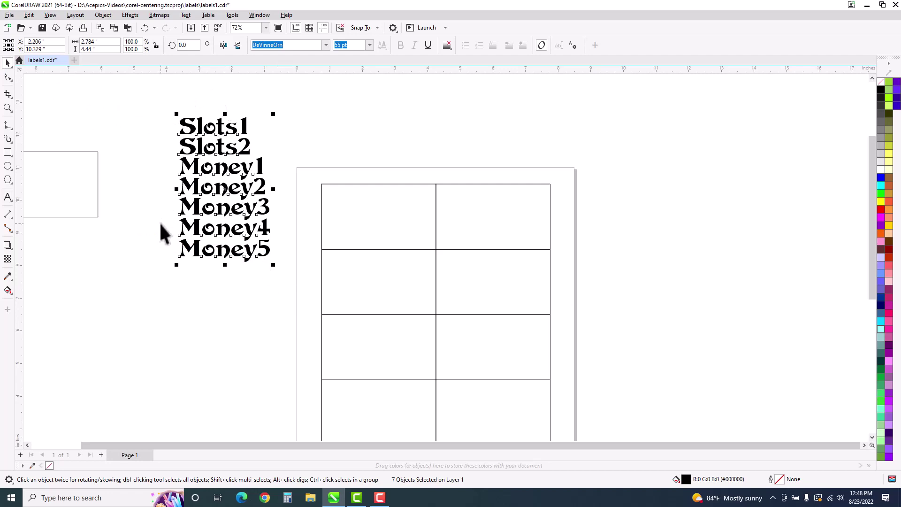
{"action": "key", "text": "r"}
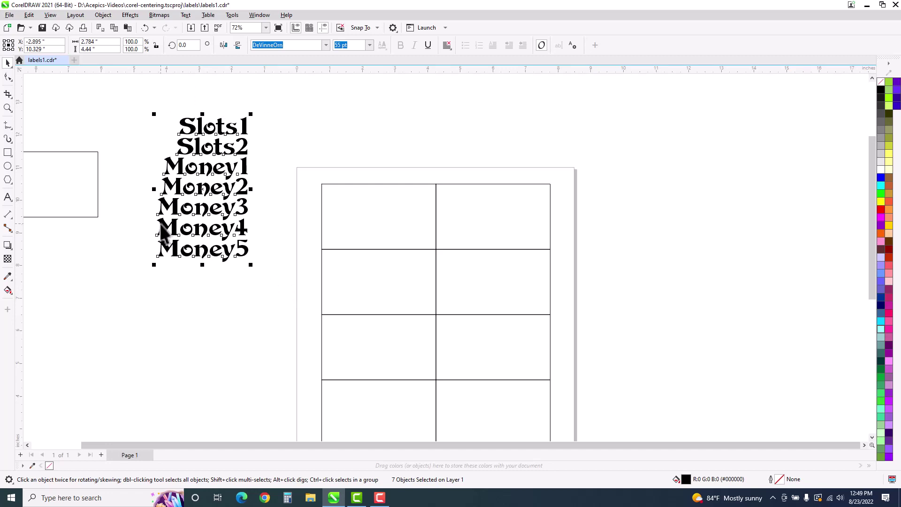
{"action": "key", "text": "l"}
{"action": "left_click", "coordinate": [105, 81]}
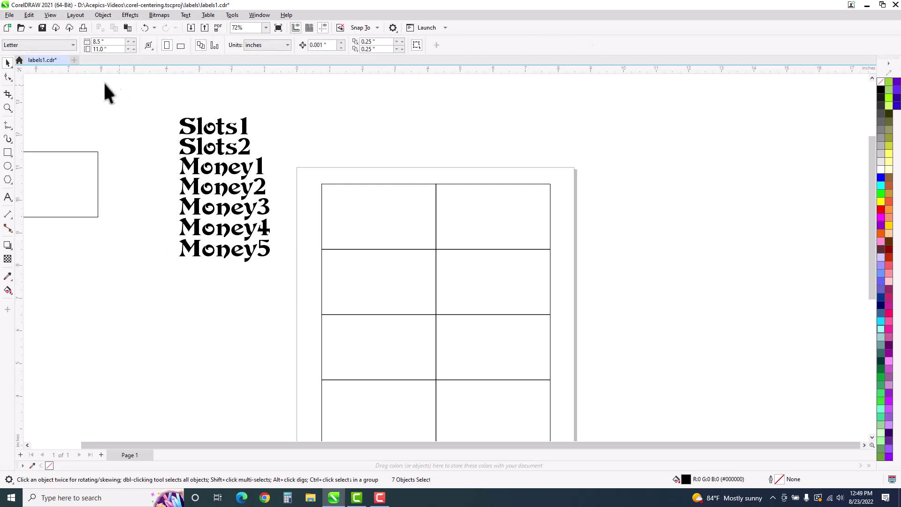
{"action": "left_click", "coordinate": [42, 28]}
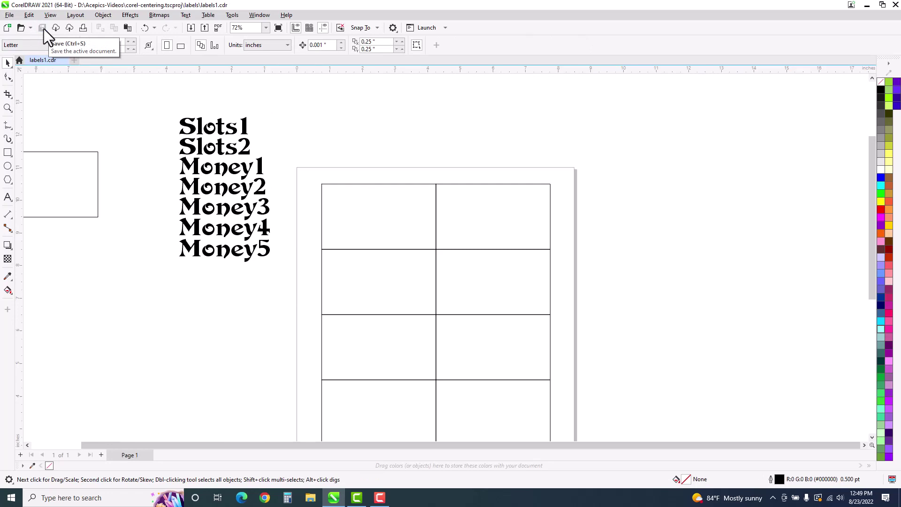
Place a copy of the Money5 text directly below it and replace the copy's word Money with Dice
{"action": "left_click", "coordinate": [198, 249]}
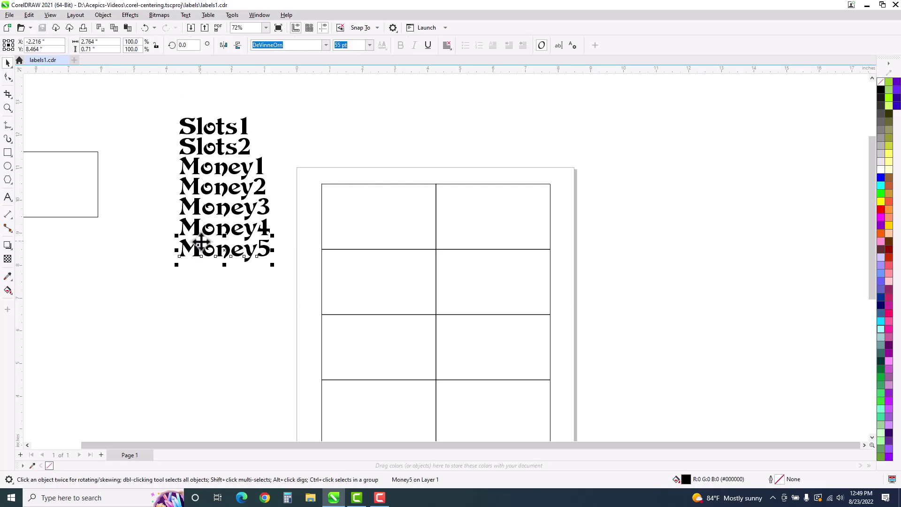
{"action": "left_click_drag", "start_coordinate": [201, 242], "coordinate": [197, 270]}
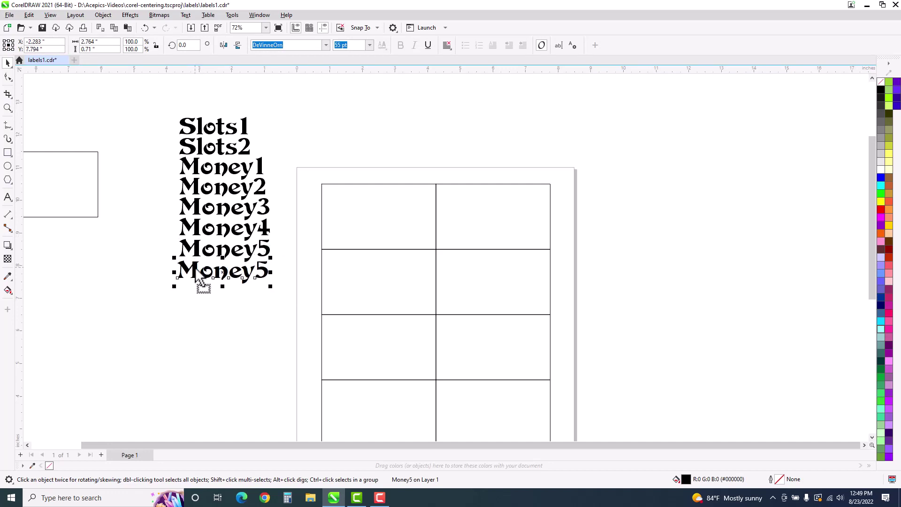
{"action": "left_click", "coordinate": [7, 198]}
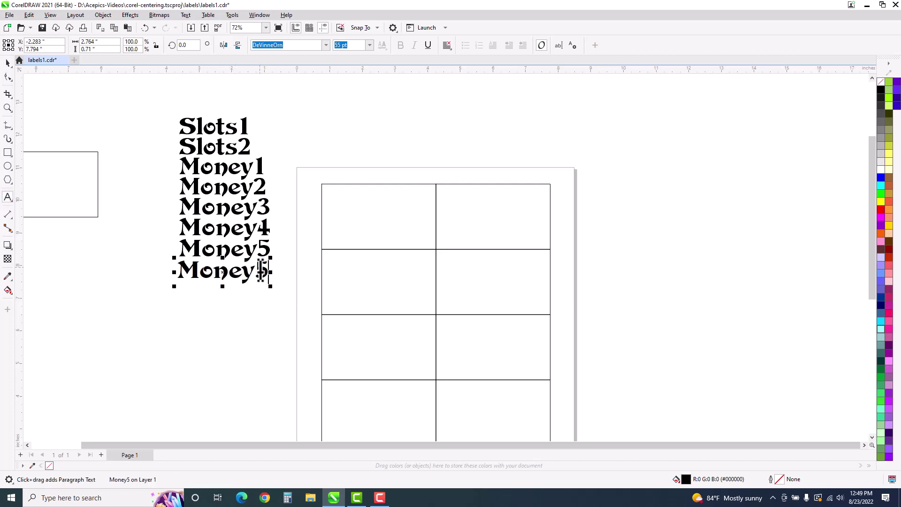
{"action": "left_click_drag", "start_coordinate": [255, 273], "coordinate": [185, 272]}
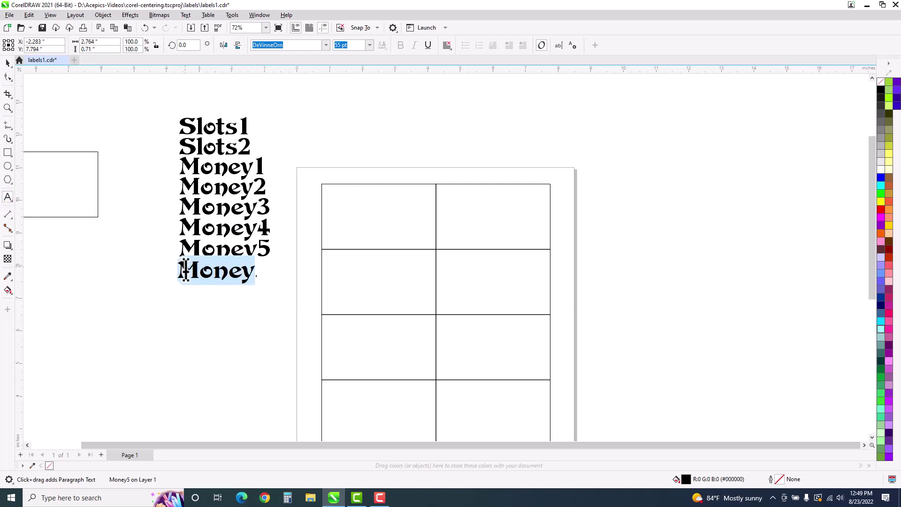
{"action": "type", "text": "Dice"}
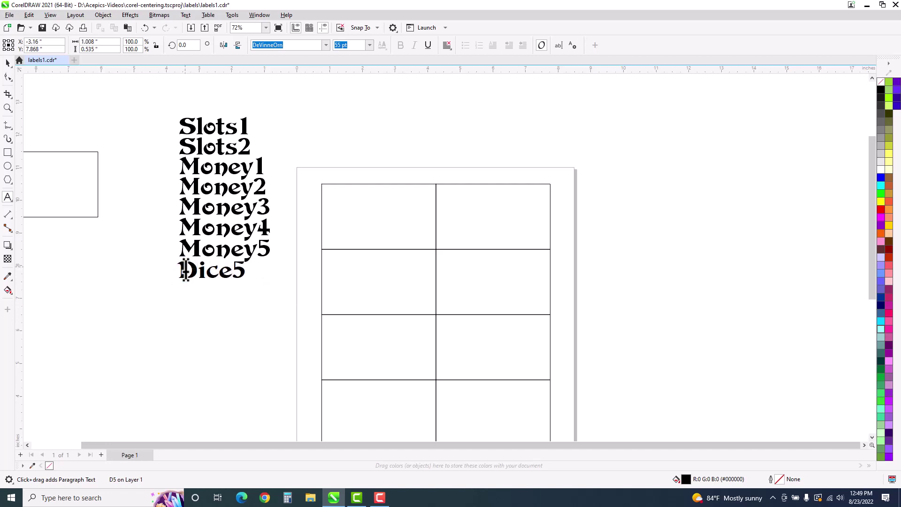
Change the Dice text to Dice1 and stack three evenly spaced copies directly below it
{"action": "type", "text": "1"}
{"action": "key", "text": "Delete"}
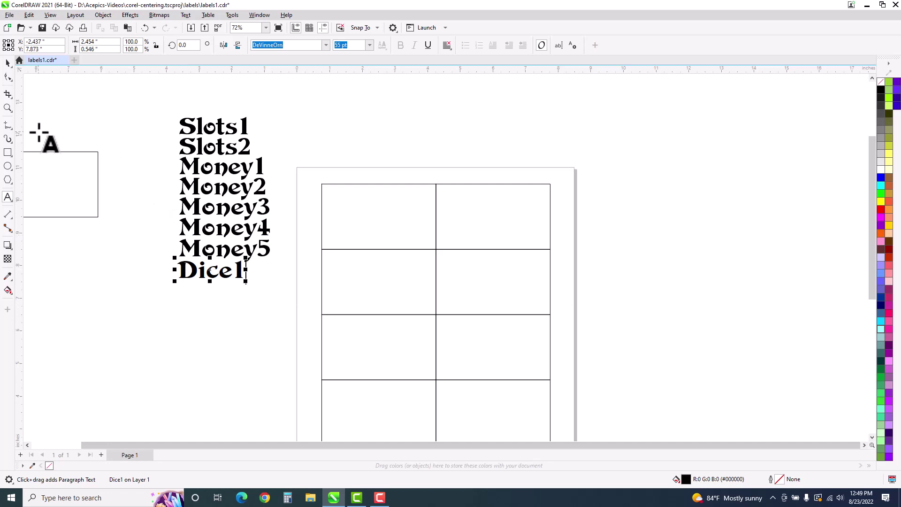
{"action": "key", "text": "ctrl+space"}
{"action": "key", "text": "ctrl+d"}
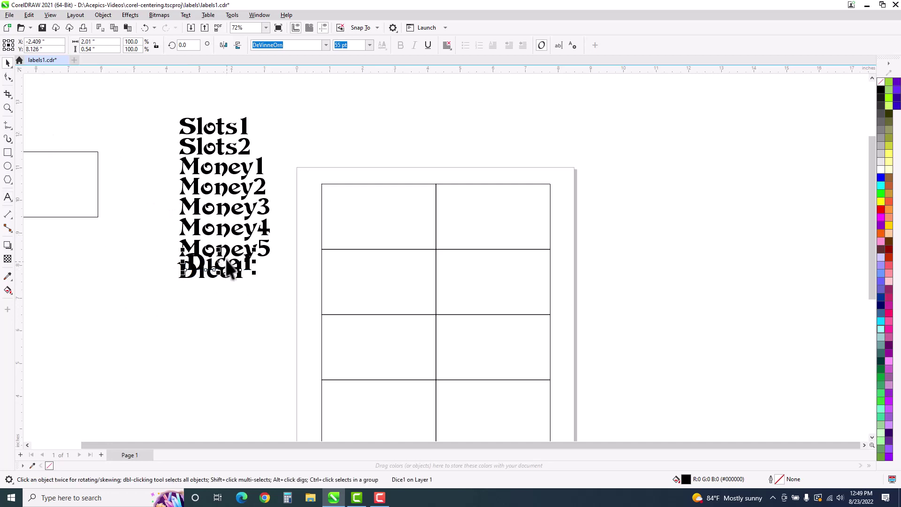
{"action": "left_click_drag", "start_coordinate": [229, 267], "coordinate": [221, 288]}
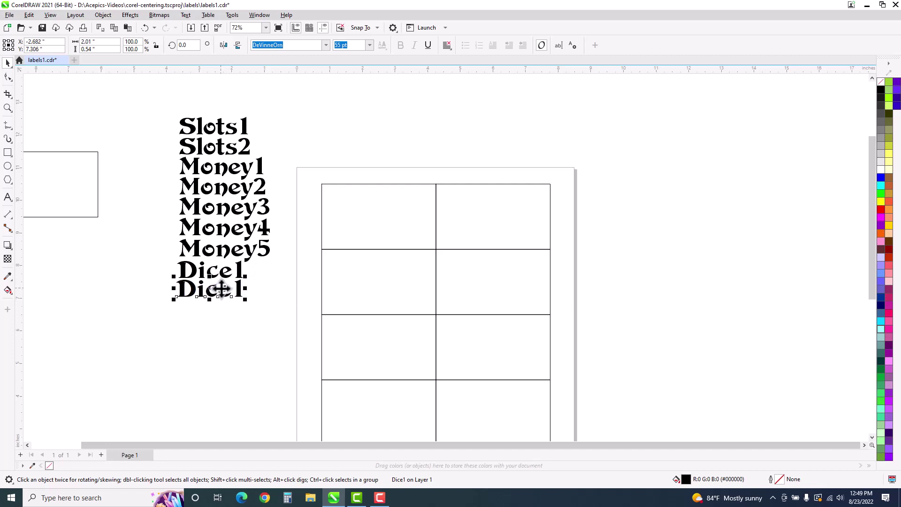
{"action": "key", "text": "ctrl+d"}
{"action": "key", "text": "ctrl+d"}
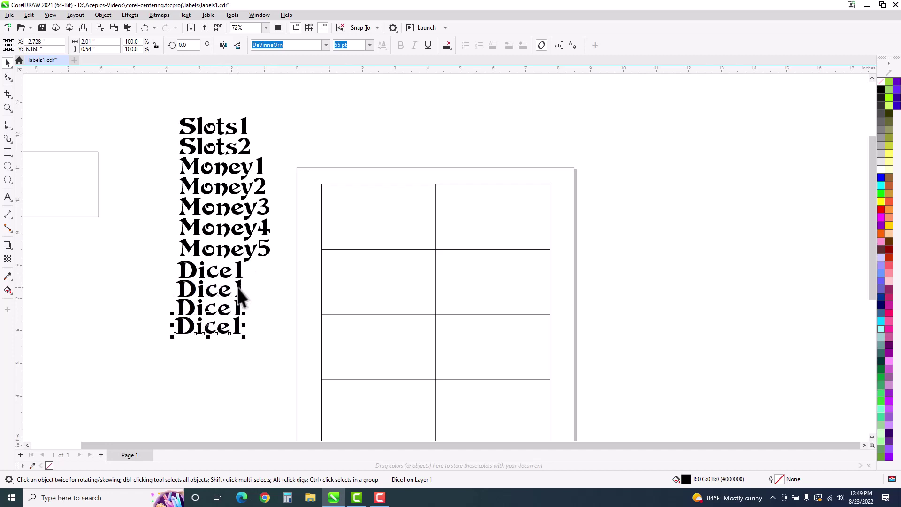
Renumber the three texts below Dice1 as Dice2, Dice3 and Dice4, and save the drawing
{"action": "double_click", "coordinate": [239, 289]}
{"action": "left_click_drag", "start_coordinate": [237, 289], "coordinate": [239, 290]}
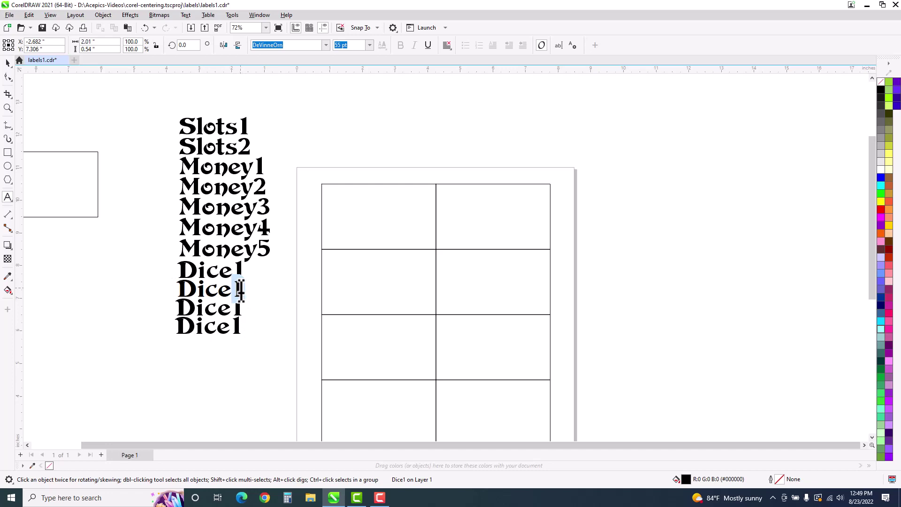
{"action": "type", "text": "2"}
{"action": "left_click", "coordinate": [241, 305]}
{"action": "left_click_drag", "start_coordinate": [241, 305], "coordinate": [240, 328]}
{"action": "type", "text": "3"}
{"action": "type", "text": "4"}
{"action": "key", "text": "Escape"}
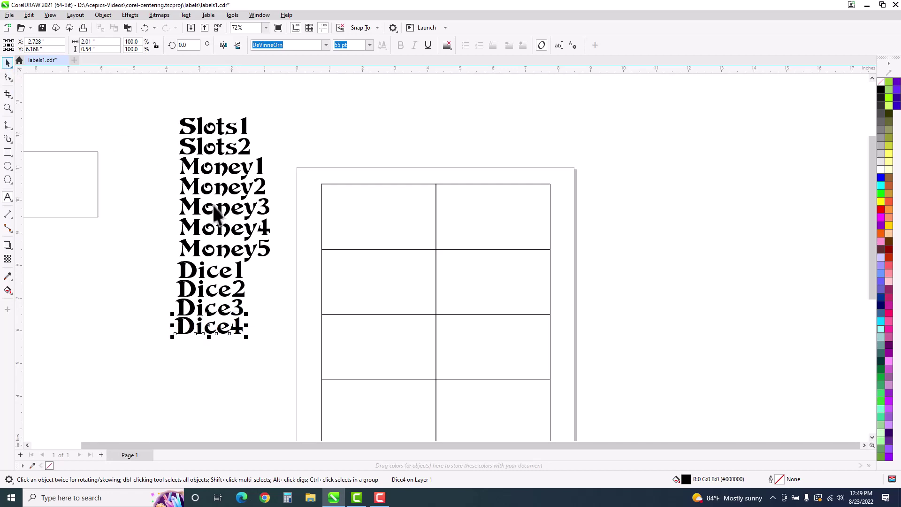
{"action": "left_click", "coordinate": [42, 27]}
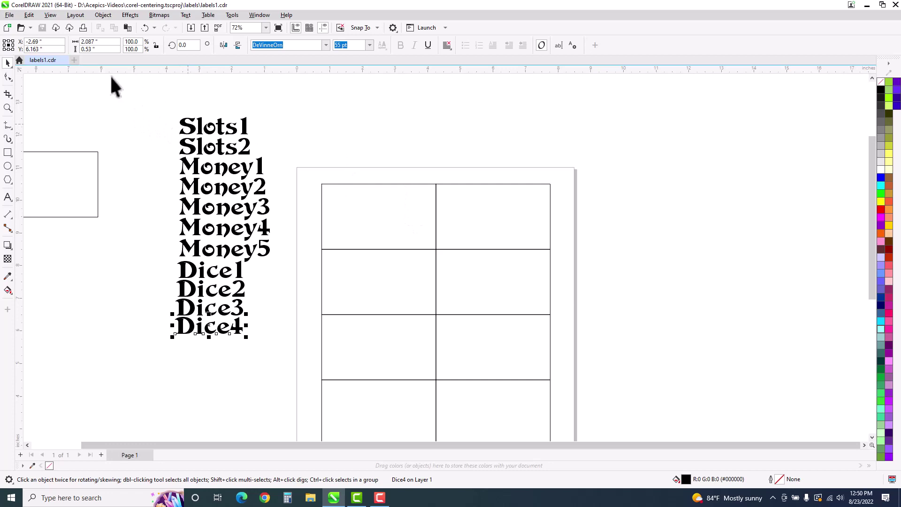
Try centering the Slots1 text vertically and horizontally in the left label of the grid's first row
{"action": "left_click", "coordinate": [207, 124]}
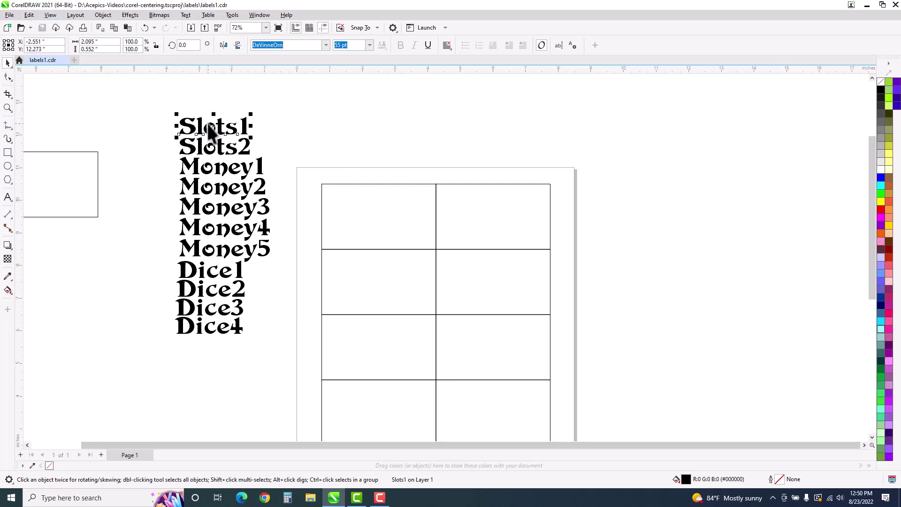
{"action": "left_click", "coordinate": [31, 15]}
{"action": "left_click", "coordinate": [468, 146]}
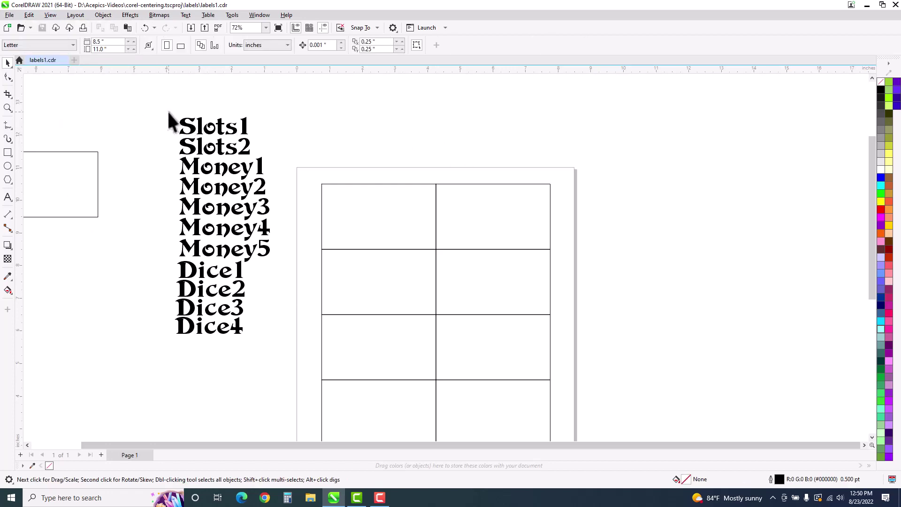
{"action": "left_click", "coordinate": [211, 129]}
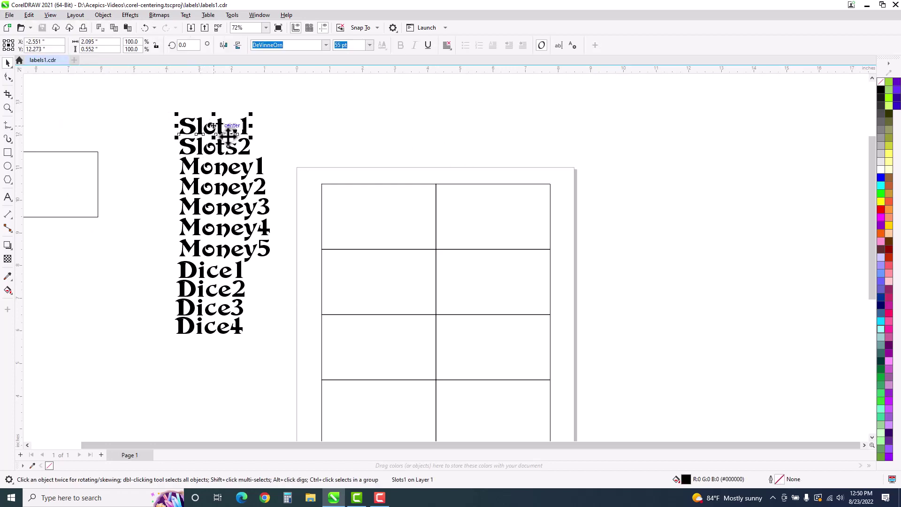
{"action": "left_click", "coordinate": [368, 217], "text": "shift"}
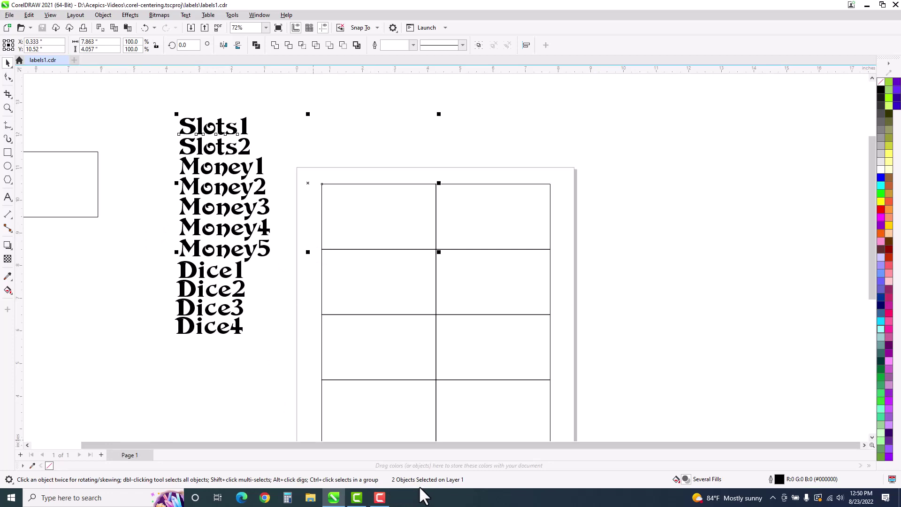
{"action": "left_click", "coordinate": [29, 15]}
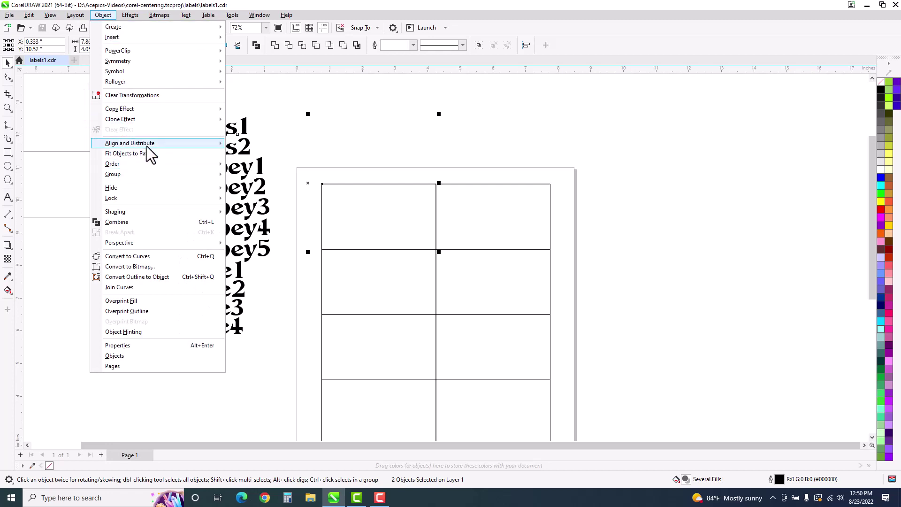
{"action": "mouse_move", "coordinate": [153, 150]}
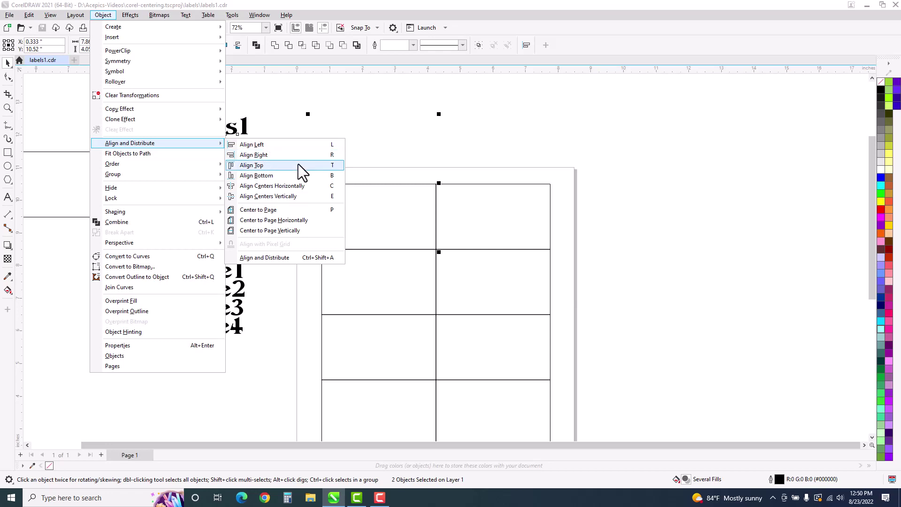
{"action": "left_click", "coordinate": [295, 196]}
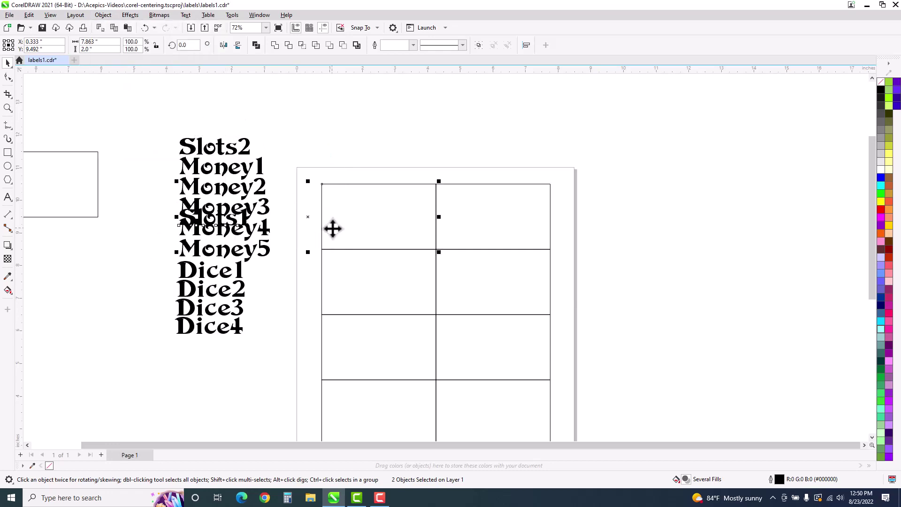
{"action": "left_click", "coordinate": [104, 15]}
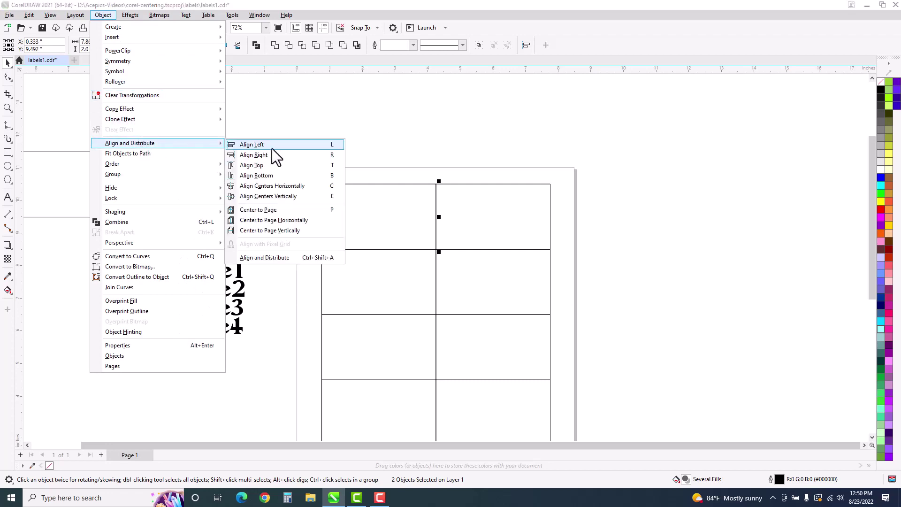
{"action": "left_click", "coordinate": [276, 186]}
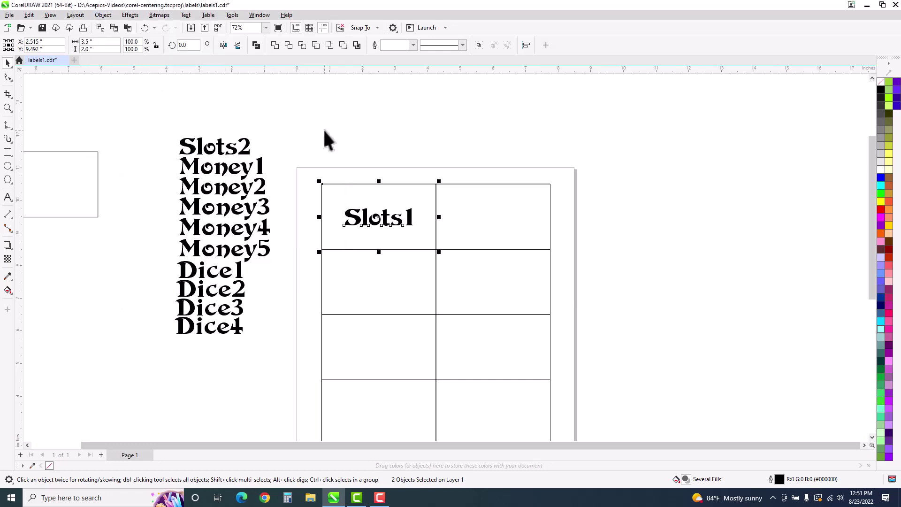
Undo both centering alignments of the Slots1 text and clear the selection
{"action": "key", "text": "ctrl+z"}
{"action": "key", "text": "ctrl+z"}
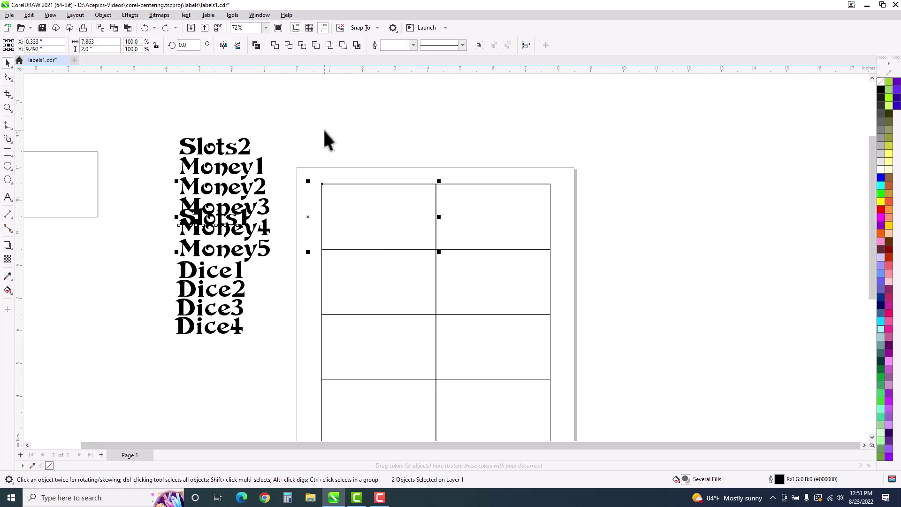
{"action": "left_click", "coordinate": [144, 94]}
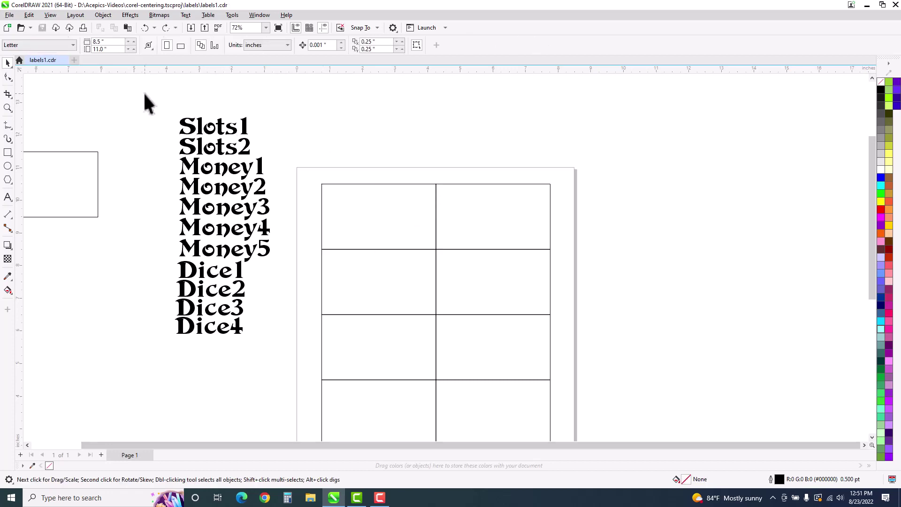
Move the ten texts from Slots2 to Dice4 together down and to the left, away from Slots1
{"action": "left_click", "coordinate": [202, 131]}
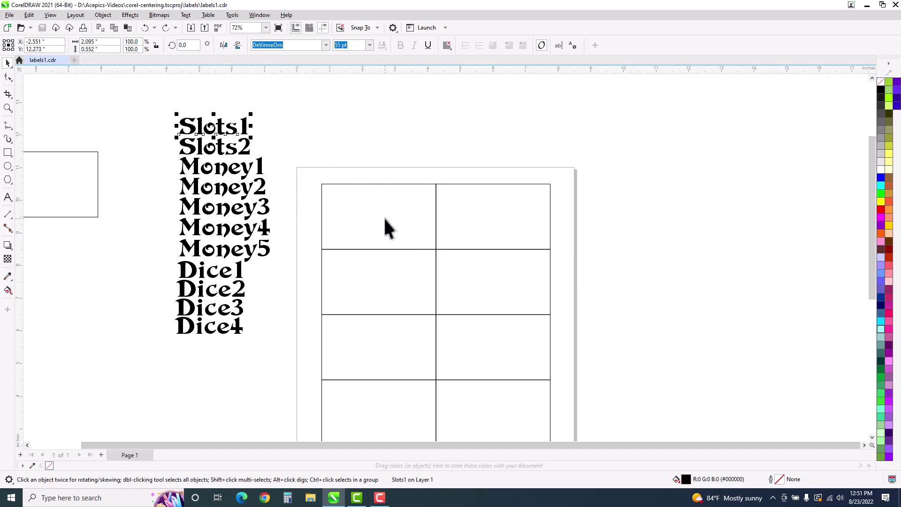
{"action": "left_click_drag", "start_coordinate": [141, 130], "coordinate": [281, 365]}
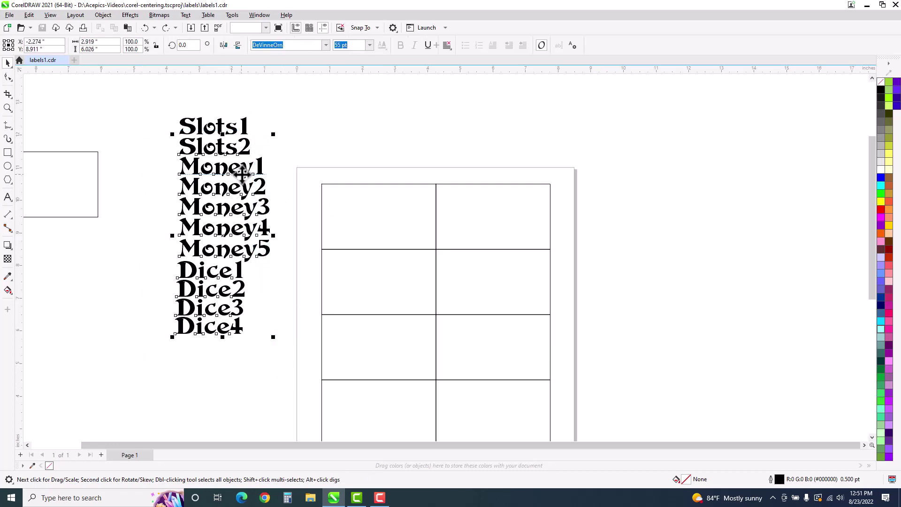
{"action": "left_click_drag", "start_coordinate": [242, 179], "coordinate": [122, 269]}
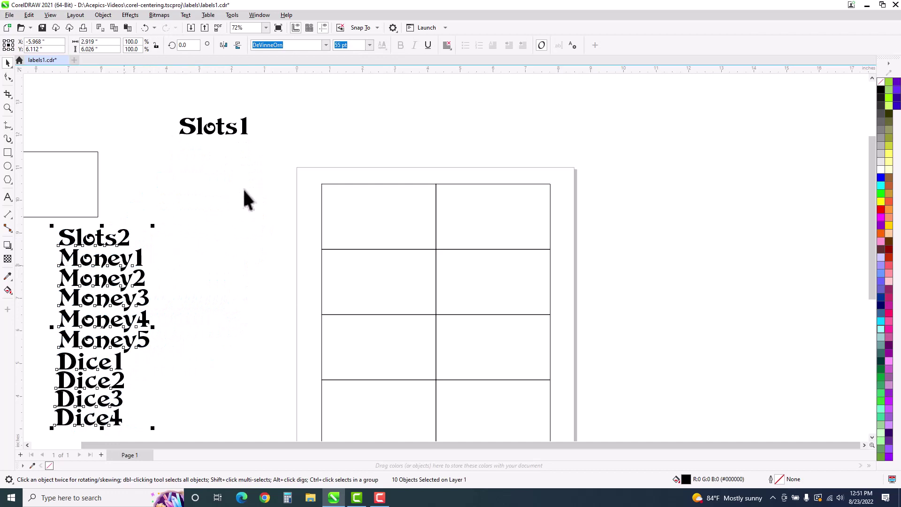
Center the Slots1 text vertically and horizontally in the left label of the grid's first row
{"action": "left_click", "coordinate": [223, 132]}
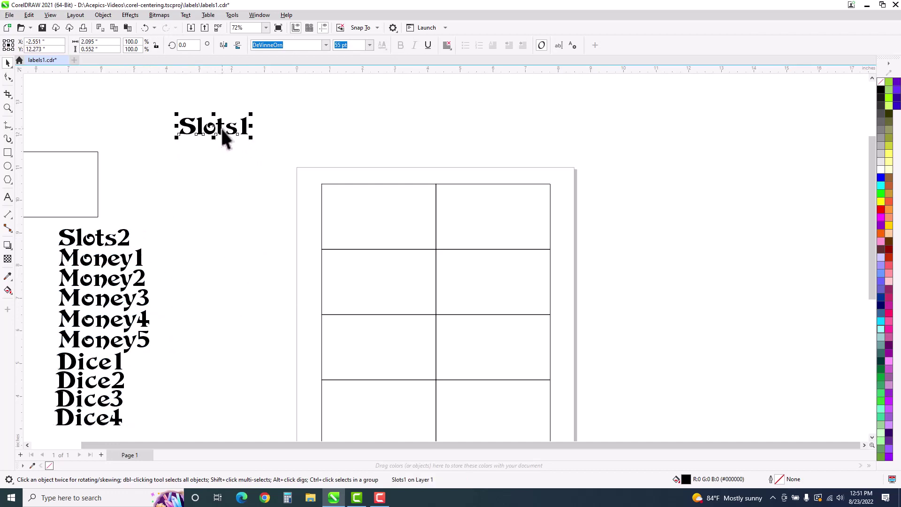
{"action": "left_click", "coordinate": [370, 218], "text": "shift"}
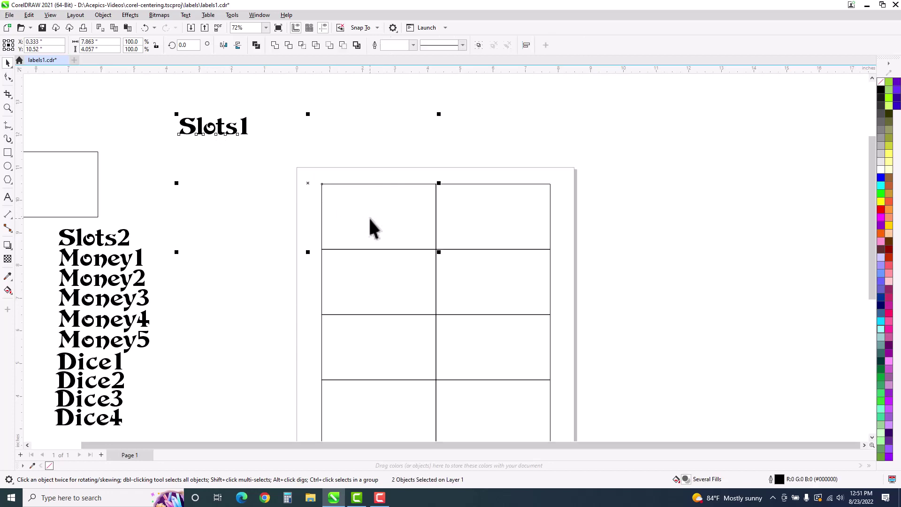
{"action": "key", "text": "e"}
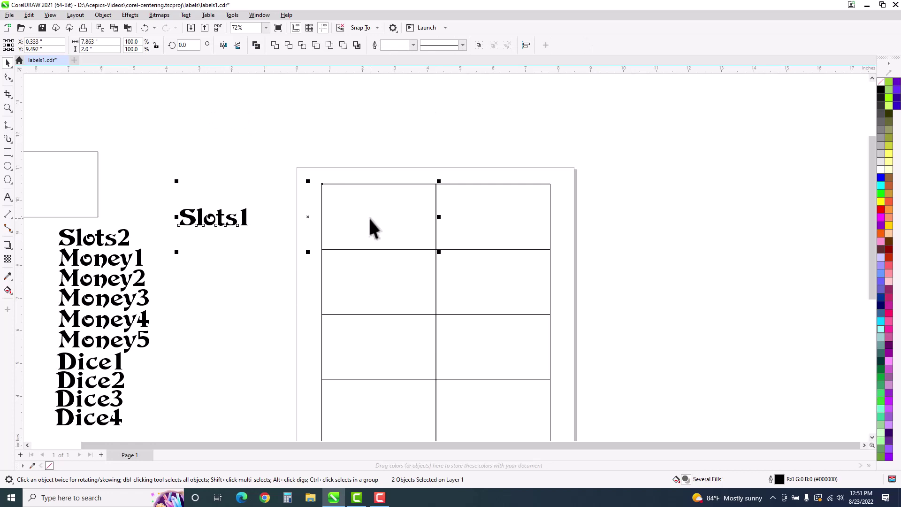
{"action": "key", "text": "c"}
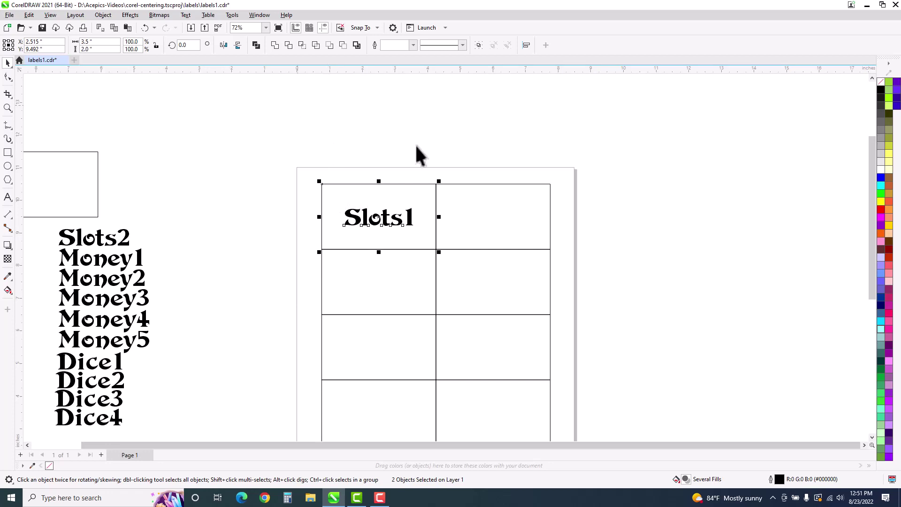
{"action": "left_click", "coordinate": [530, 142]}
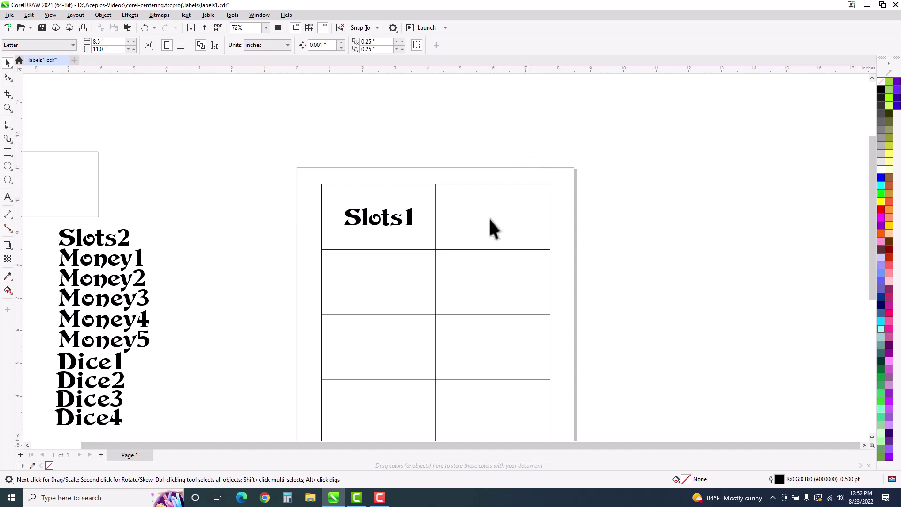
Center the Slots2 text vertically and horizontally in the right label of the first row
{"action": "left_click", "coordinate": [99, 238]}
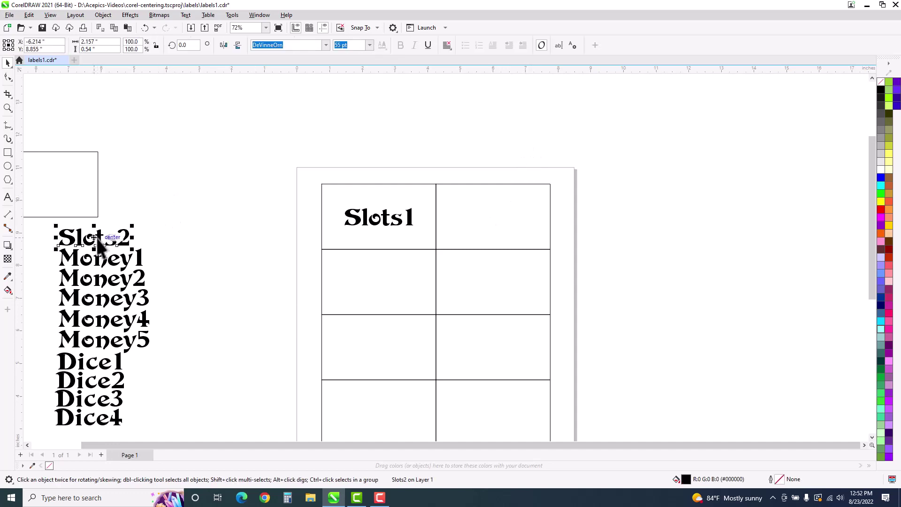
{"action": "left_click", "coordinate": [483, 224], "text": "shift"}
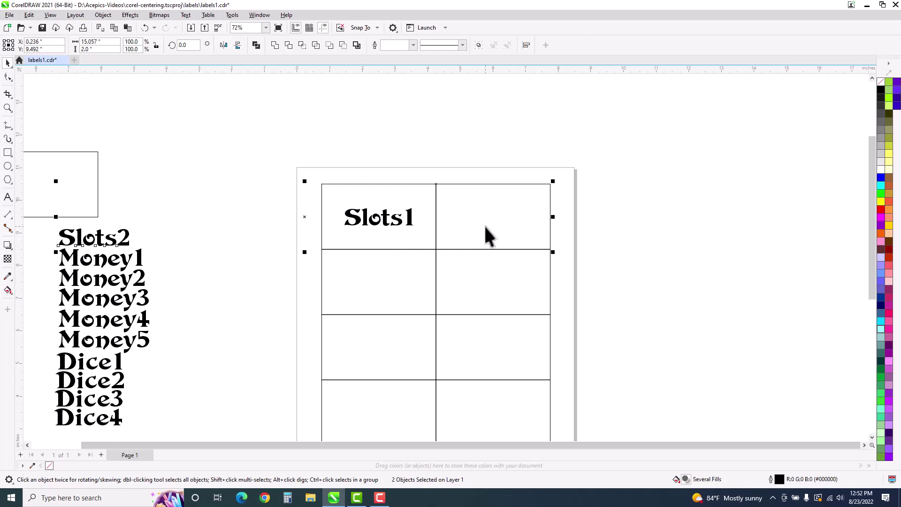
{"action": "key", "text": "e"}
{"action": "key", "text": "c"}
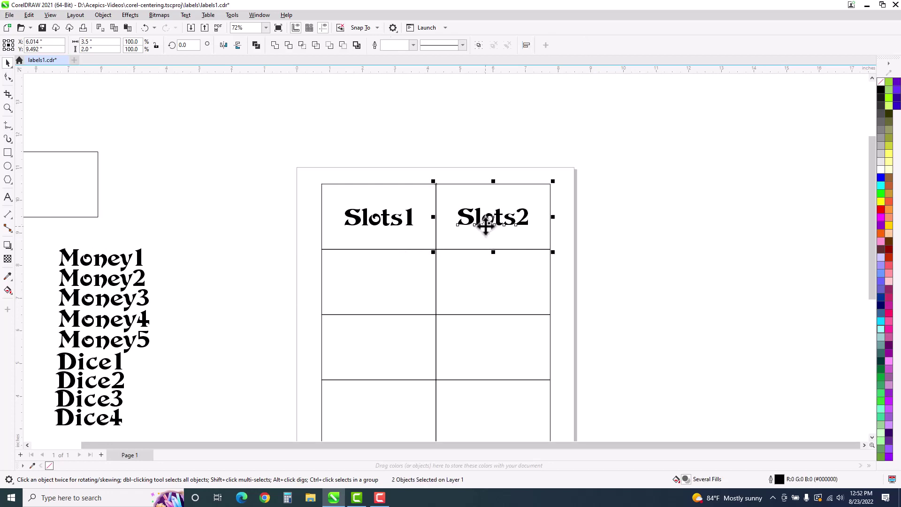
Center the Money1 text horizontally and vertically in the left label of the second row
{"action": "left_click", "coordinate": [116, 260]}
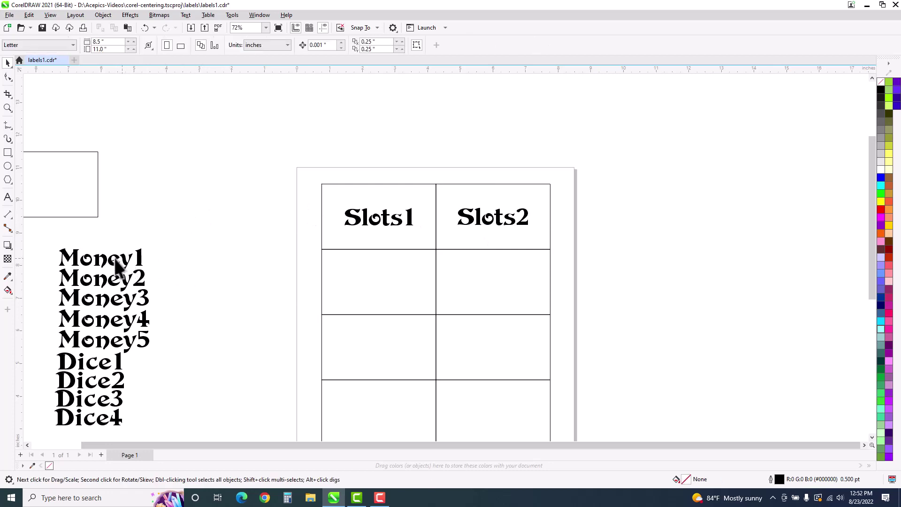
{"action": "left_click", "coordinate": [126, 259]}
{"action": "left_click", "coordinate": [360, 278], "text": "shift"}
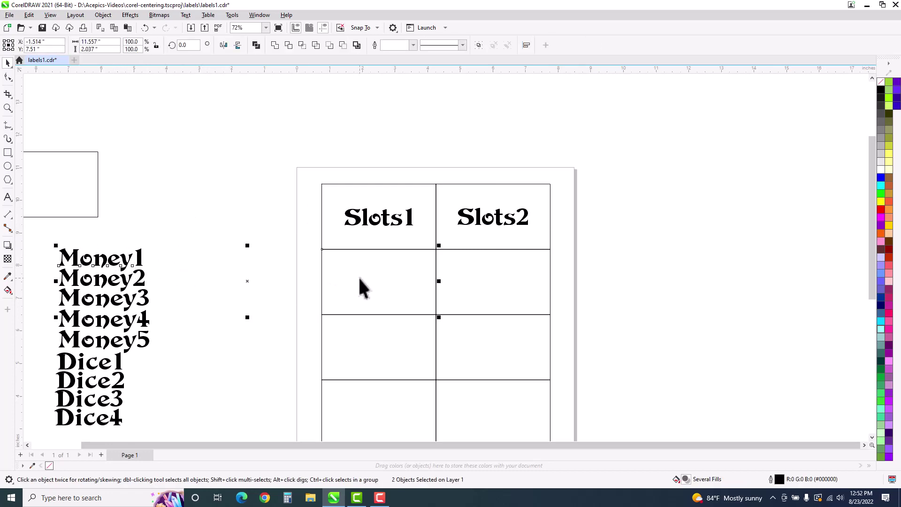
{"action": "key", "text": "c"}
{"action": "key", "text": "e"}
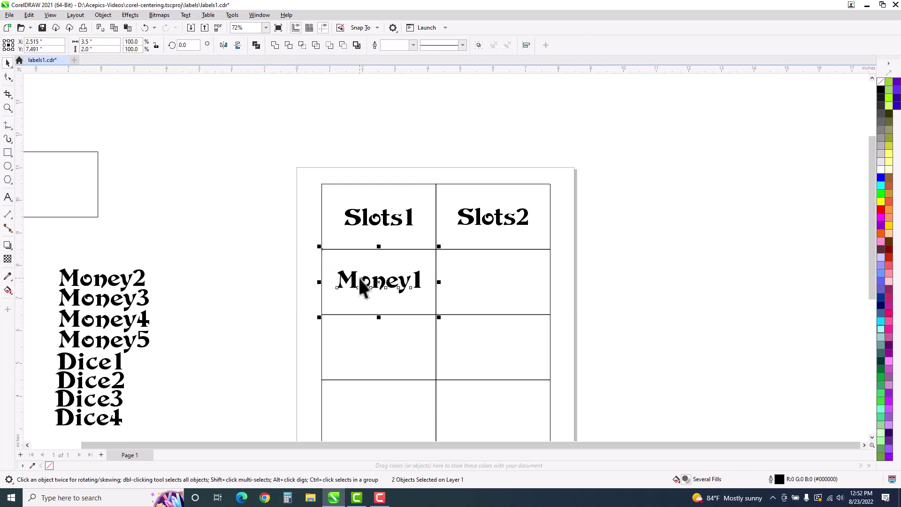
Center the Money2 text horizontally and vertically in the right label of the second row
{"action": "left_click", "coordinate": [140, 283]}
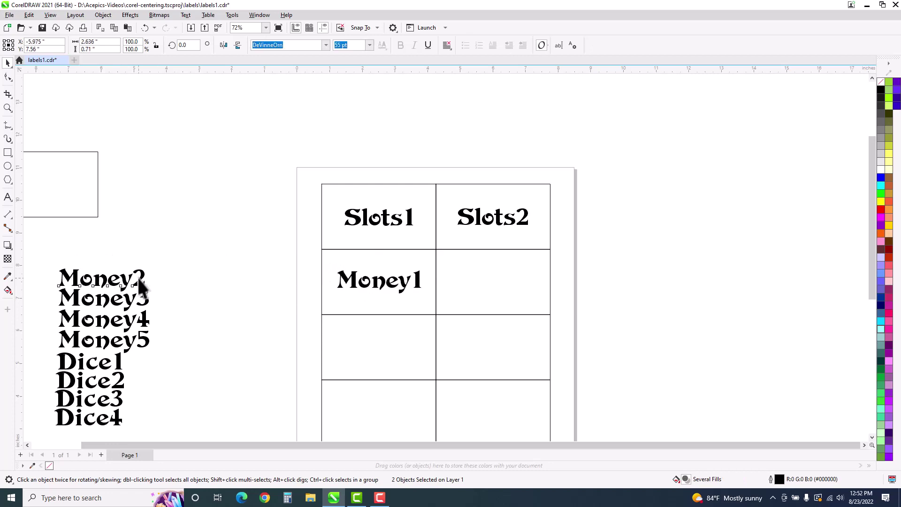
{"action": "left_click", "coordinate": [477, 285], "text": "shift"}
{"action": "key", "text": "c"}
{"action": "key", "text": "e"}
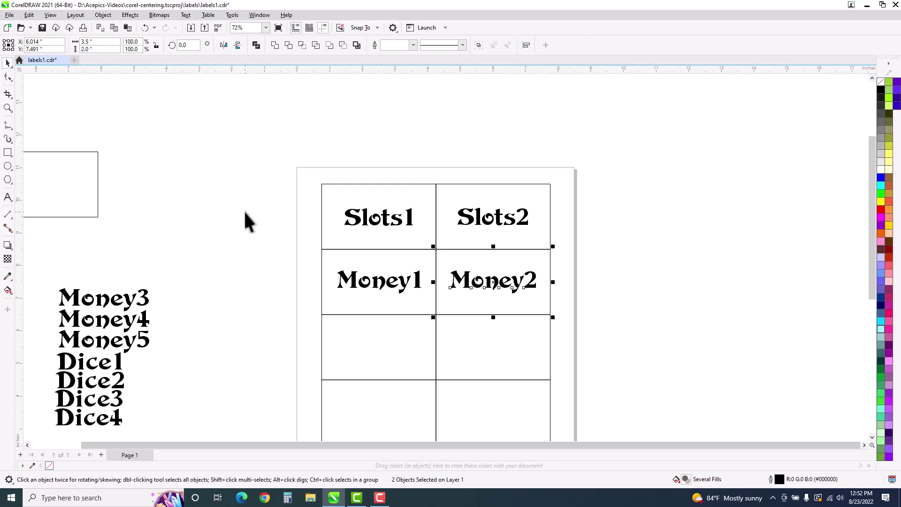
{"action": "middle_click", "coordinate": [492, 278]}
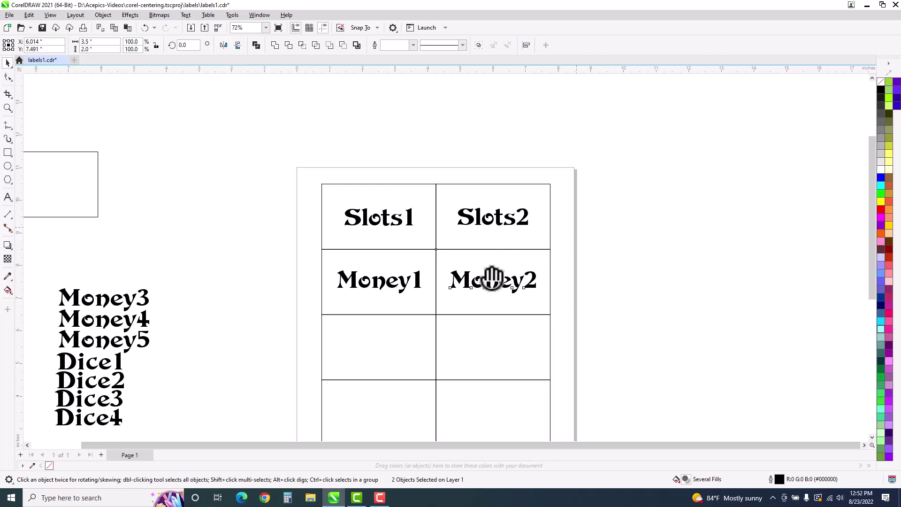
Try centering the left label of the third row on the Money3 text, and undo the alignment
{"action": "left_click_drag", "start_coordinate": [451, 322], "coordinate": [439, 230]}
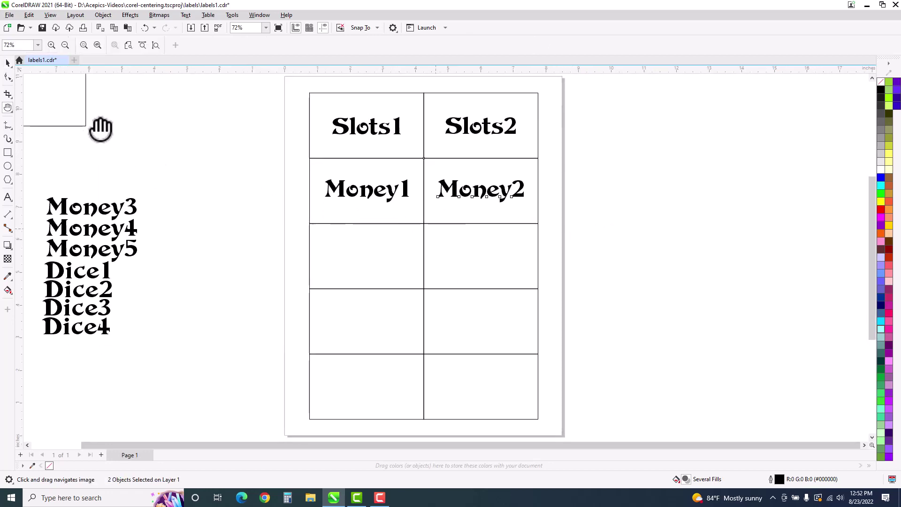
{"action": "left_click", "coordinate": [7, 63]}
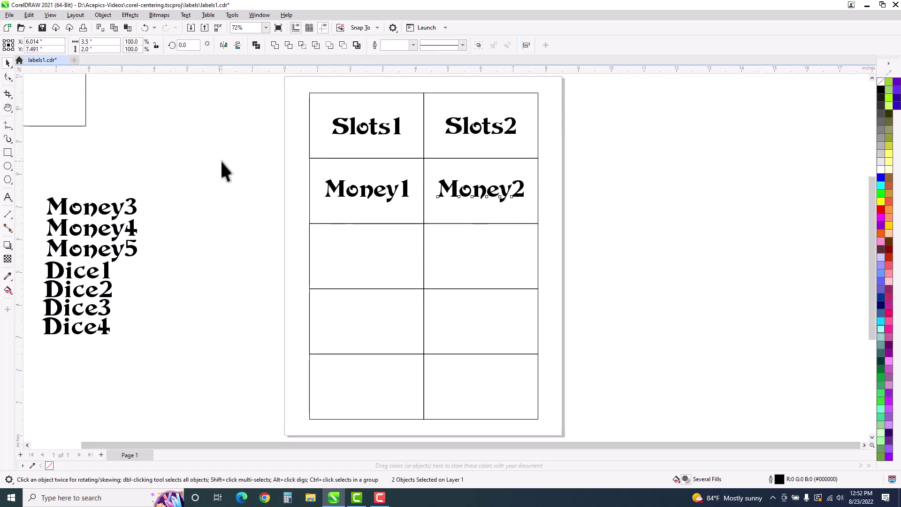
{"action": "left_click", "coordinate": [221, 161]}
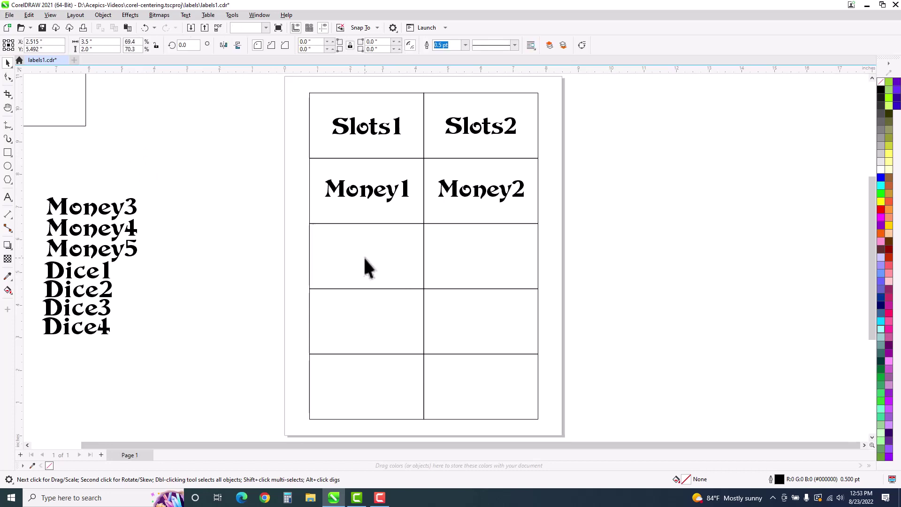
{"action": "left_click", "coordinate": [322, 235]}
{"action": "left_click", "coordinate": [322, 235]}
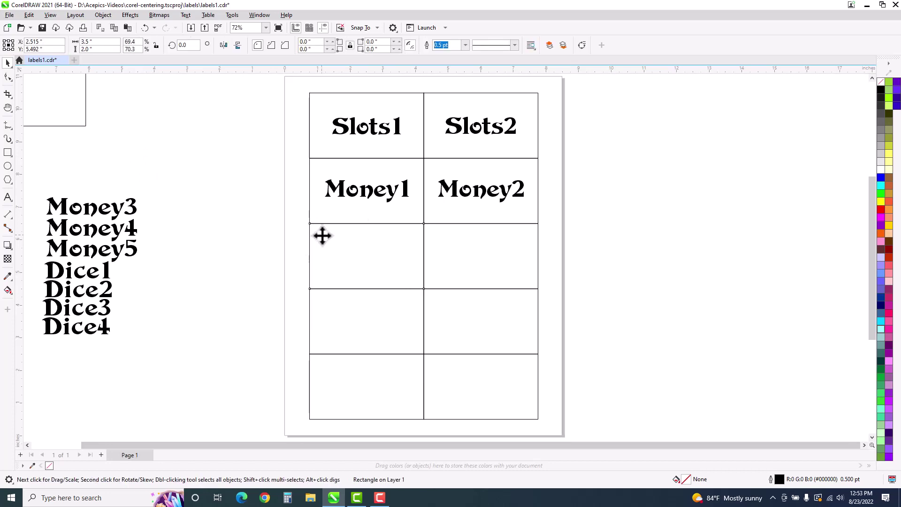
{"action": "left_click", "coordinate": [121, 217], "text": "shift"}
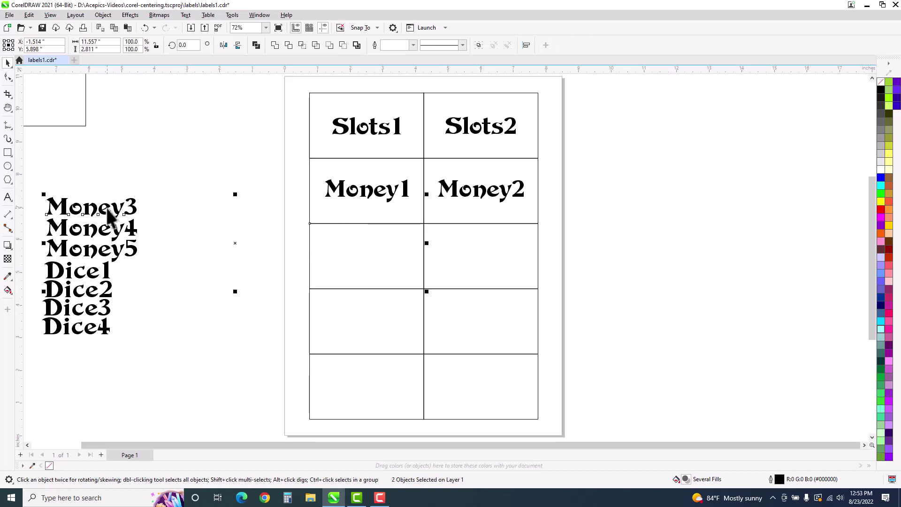
{"action": "key", "text": "e"}
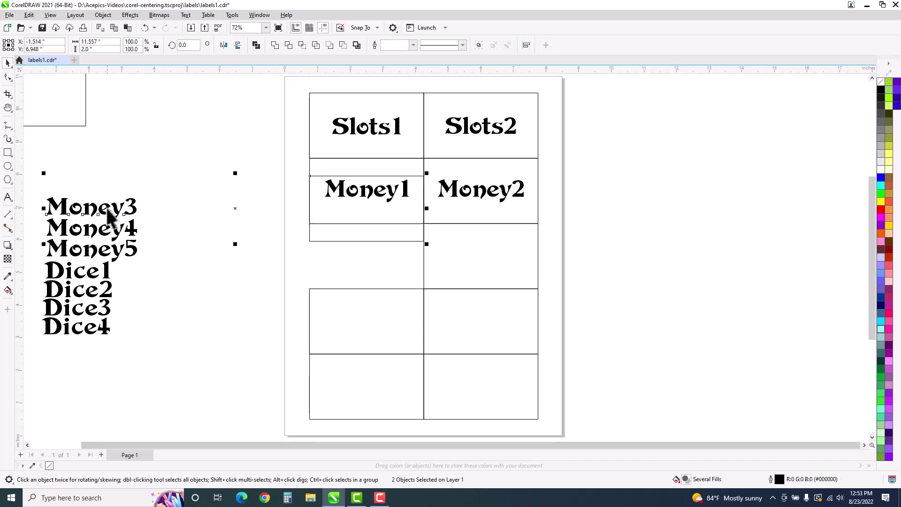
{"action": "key", "text": "c"}
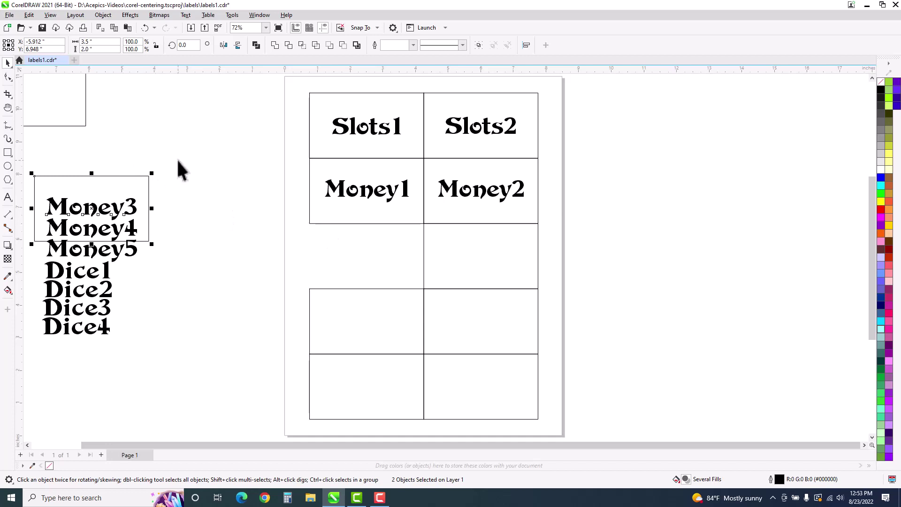
{"action": "key", "text": "ctrl+z"}
{"action": "left_click", "coordinate": [209, 126]}
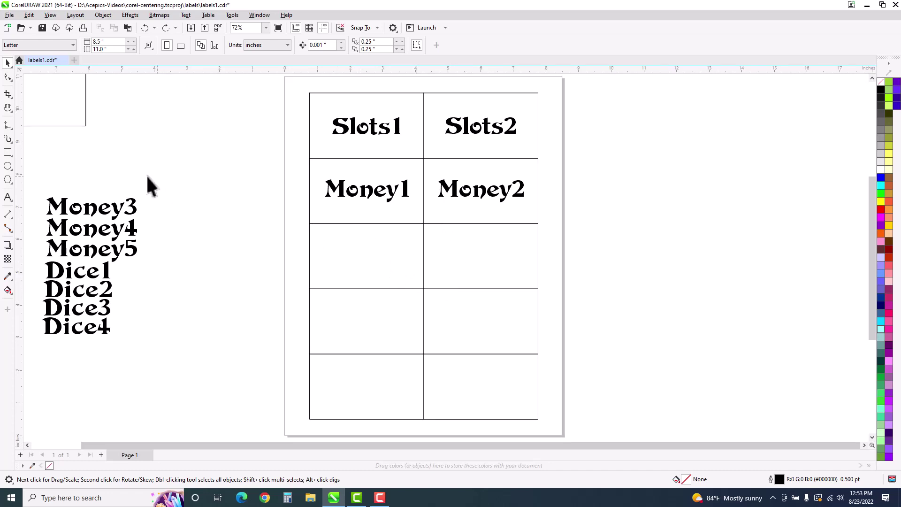
Move the loose rectangle above the text list and add a smaller duplicate of about 1.59 by 0.91 inches beside it
{"action": "left_click", "coordinate": [78, 112]}
{"action": "left_click_drag", "start_coordinate": [78, 111], "coordinate": [168, 156]}
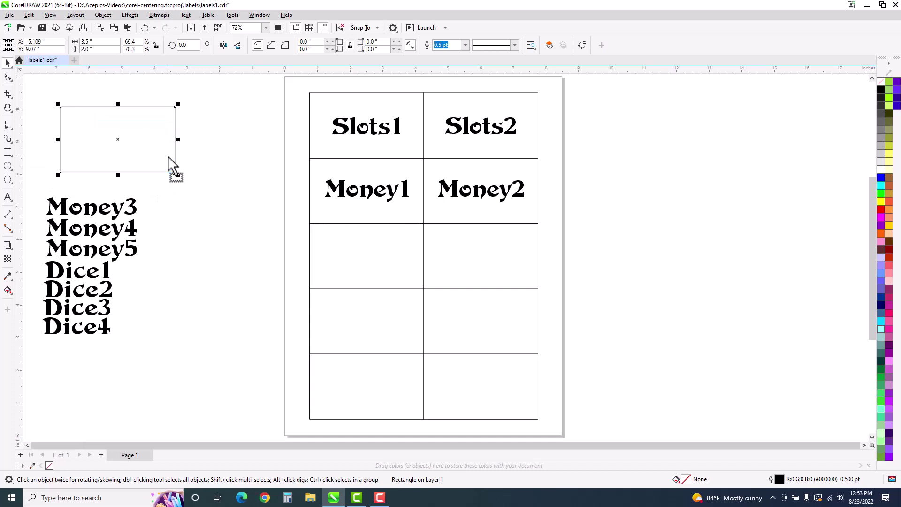
{"action": "key", "text": "ctrl+d"}
{"action": "left_click_drag", "start_coordinate": [186, 100], "coordinate": [214, 190]}
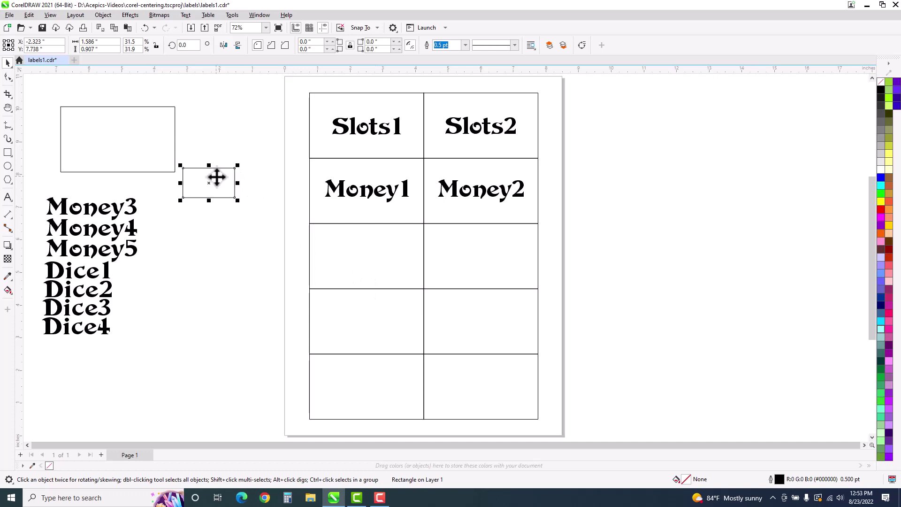
Try centering the small rectangle inside the left label of the third row, and undo both alignments
{"action": "left_click", "coordinate": [342, 259], "text": "shift"}
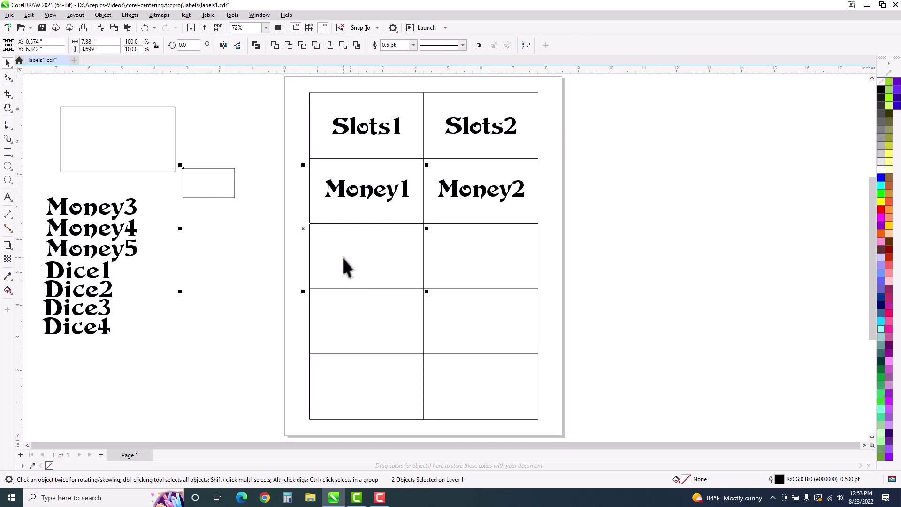
{"action": "key", "text": "e"}
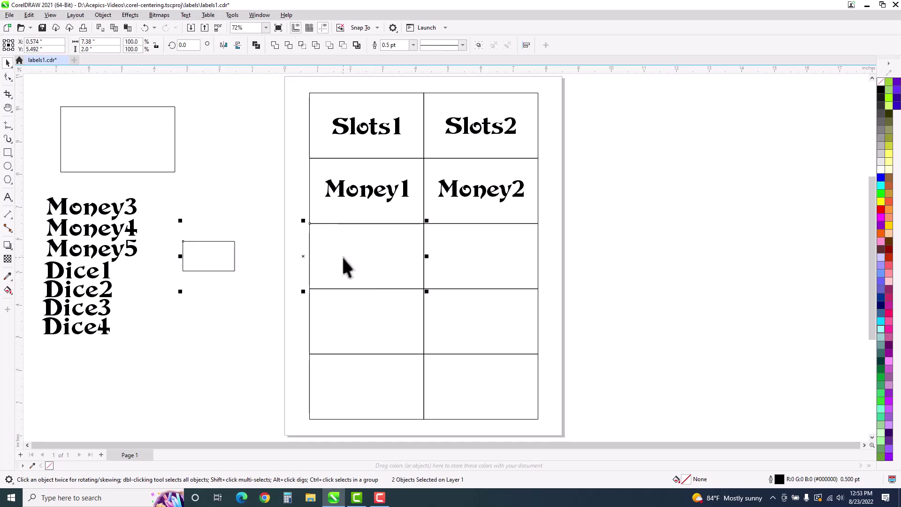
{"action": "key", "text": "c"}
{"action": "left_click", "coordinate": [259, 174]}
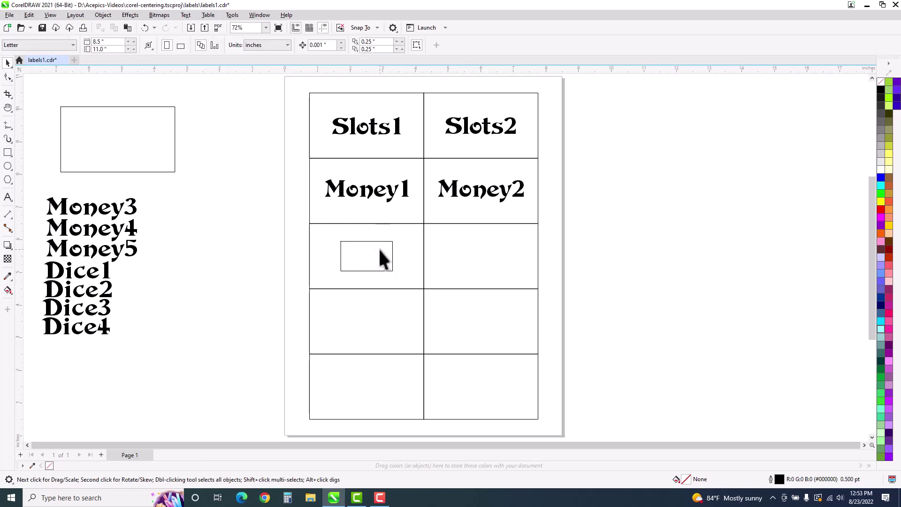
{"action": "key", "text": "ctrl+z"}
{"action": "key", "text": "ctrl+z"}
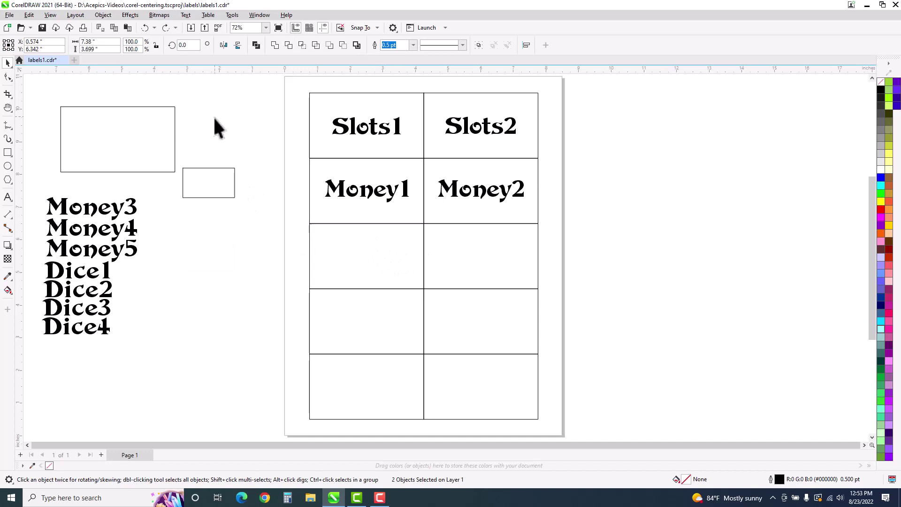
Move the small rectangle up beside the large loose one, and center the Money3 text in the left label of the third row
{"action": "left_click", "coordinate": [214, 118]}
{"action": "left_click_drag", "start_coordinate": [215, 198], "coordinate": [220, 134]}
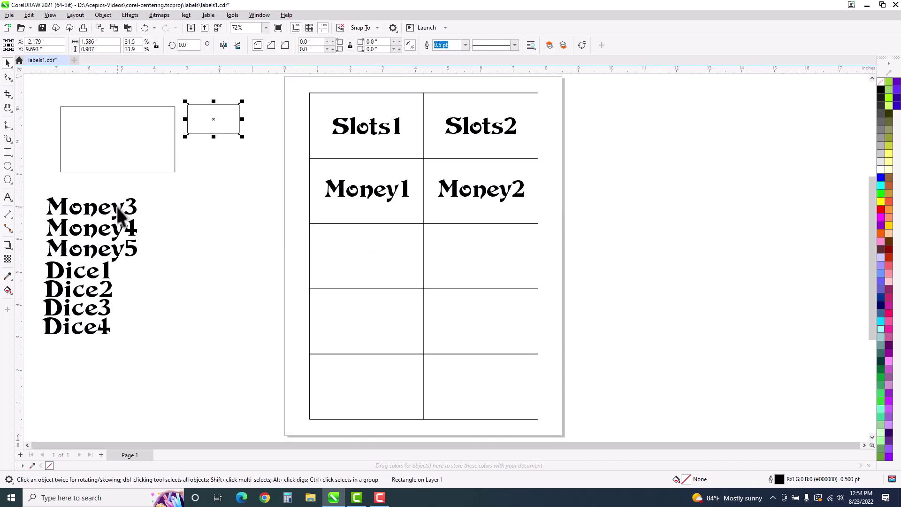
{"action": "left_click", "coordinate": [118, 210]}
{"action": "left_click", "coordinate": [346, 251], "text": "shift"}
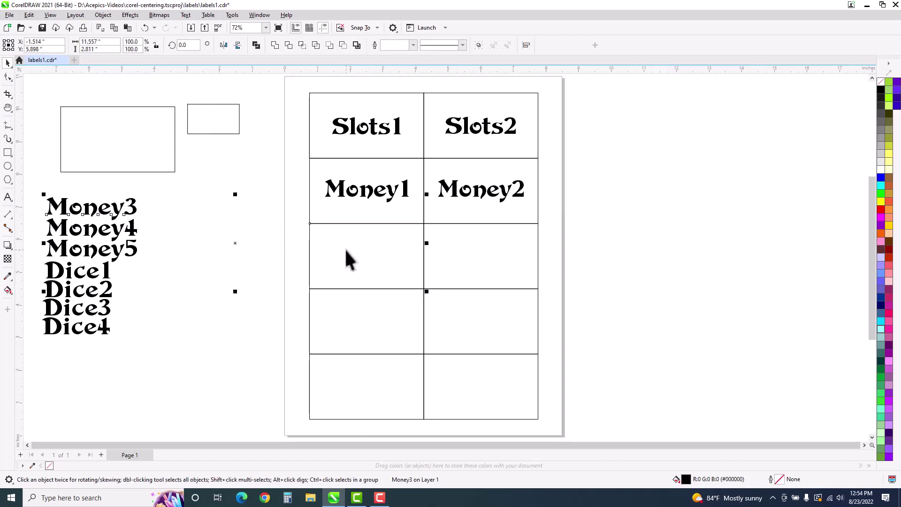
{"action": "key", "text": "e"}
{"action": "key", "text": "c"}
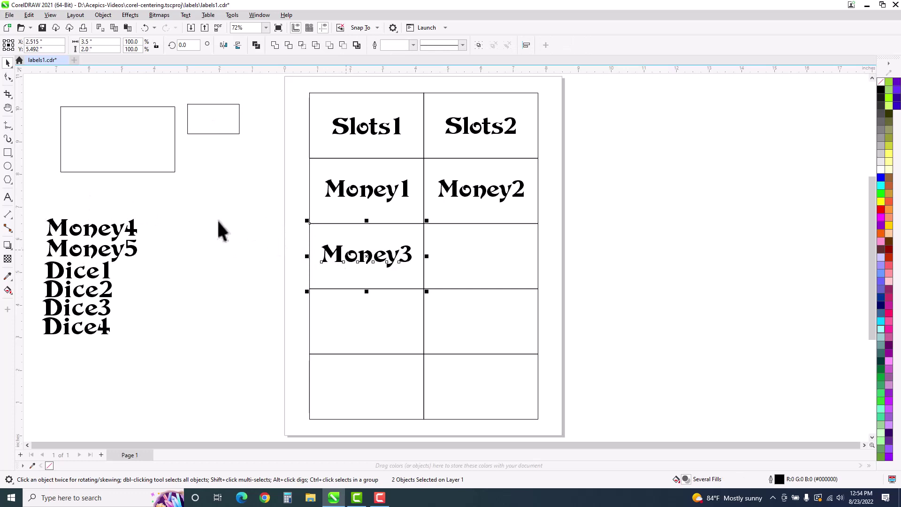
Center the Money4 text vertically and horizontally in the right label of the third row
{"action": "left_click", "coordinate": [130, 228]}
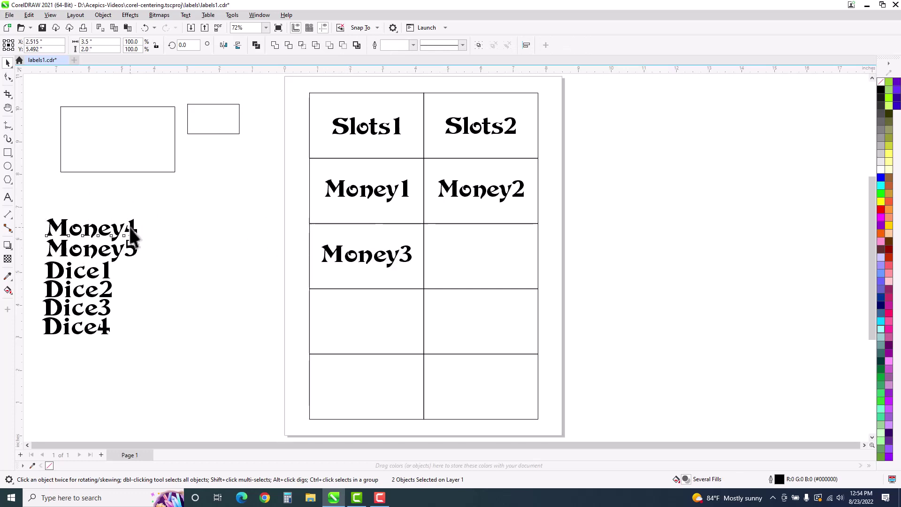
{"action": "left_click", "coordinate": [475, 252], "text": "shift"}
{"action": "key", "text": "e"}
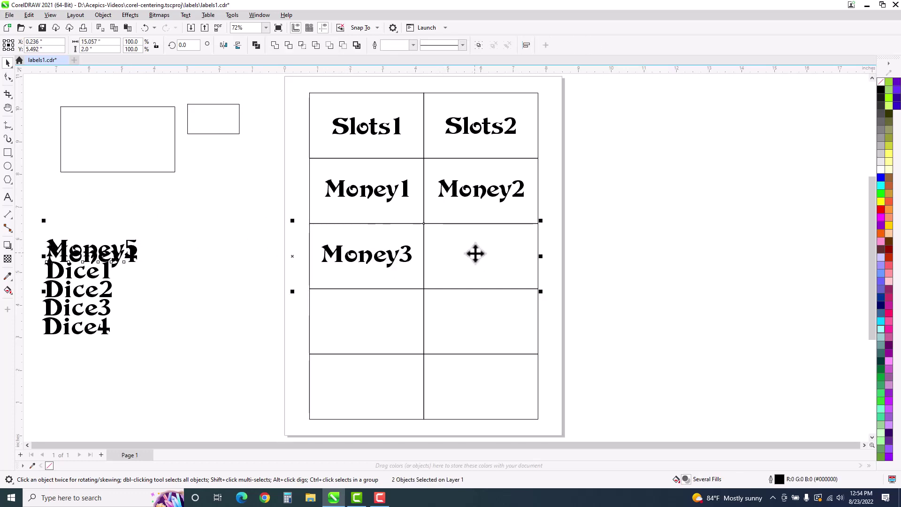
{"action": "key", "text": "c"}
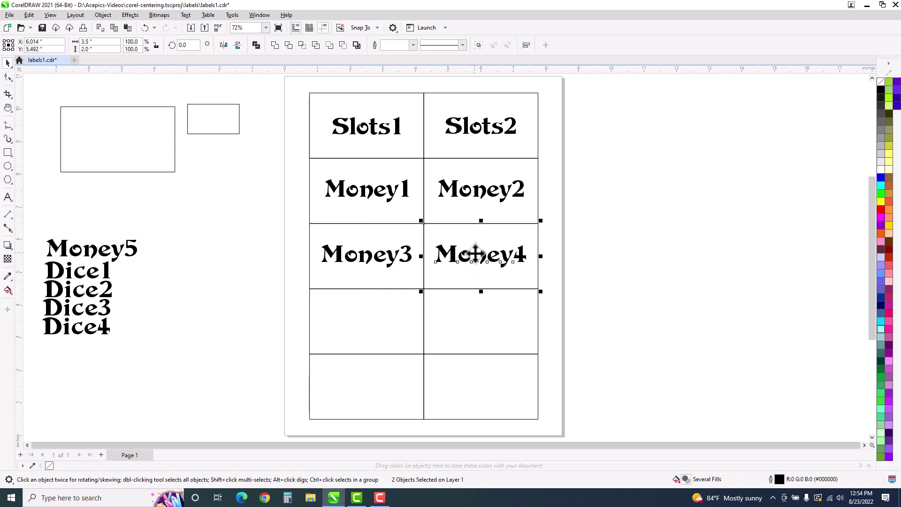
Center the Money5 text vertically and horizontally in the left label of the fourth row
{"action": "left_click", "coordinate": [133, 246]}
{"action": "left_click", "coordinate": [345, 326], "text": "shift"}
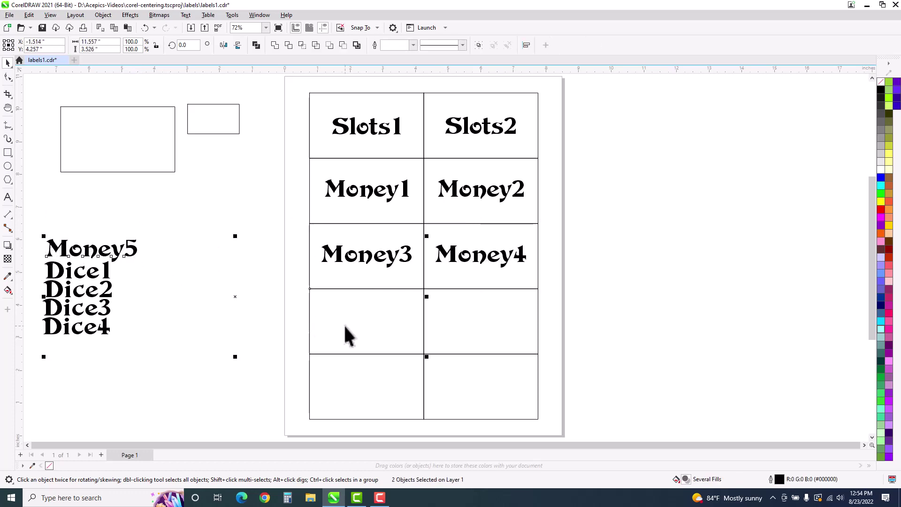
{"action": "key", "text": "e"}
{"action": "key", "text": "c"}
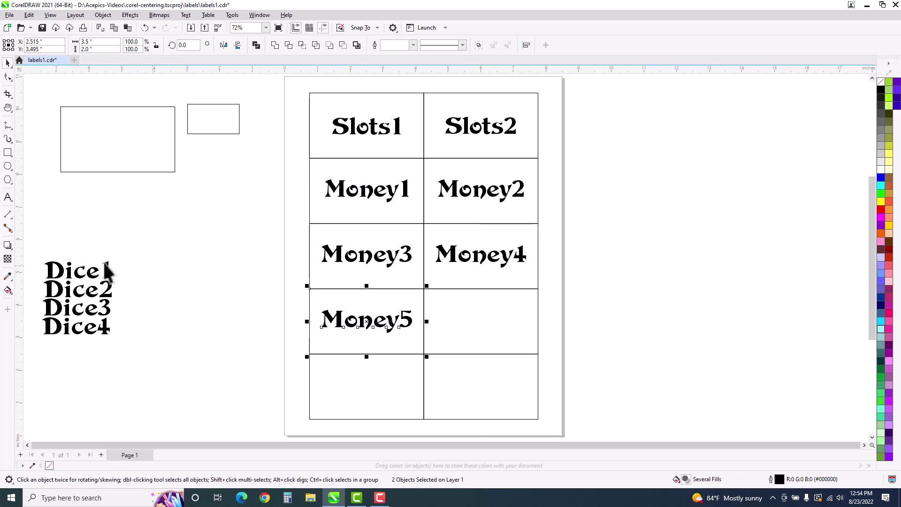
Center the Dice1 text vertically and horizontally in the right label of the fourth row
{"action": "left_click", "coordinate": [90, 272]}
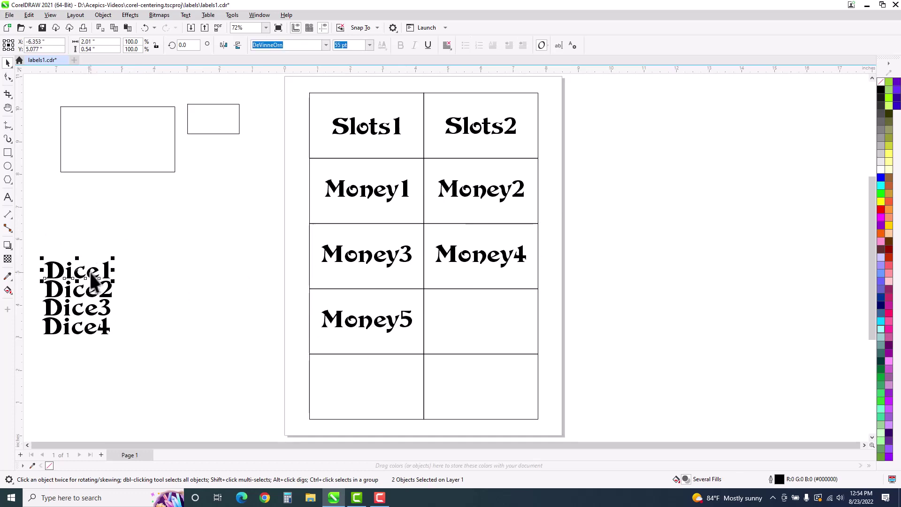
{"action": "left_click", "coordinate": [461, 329], "text": "shift"}
{"action": "key", "text": "e"}
{"action": "key", "text": "c"}
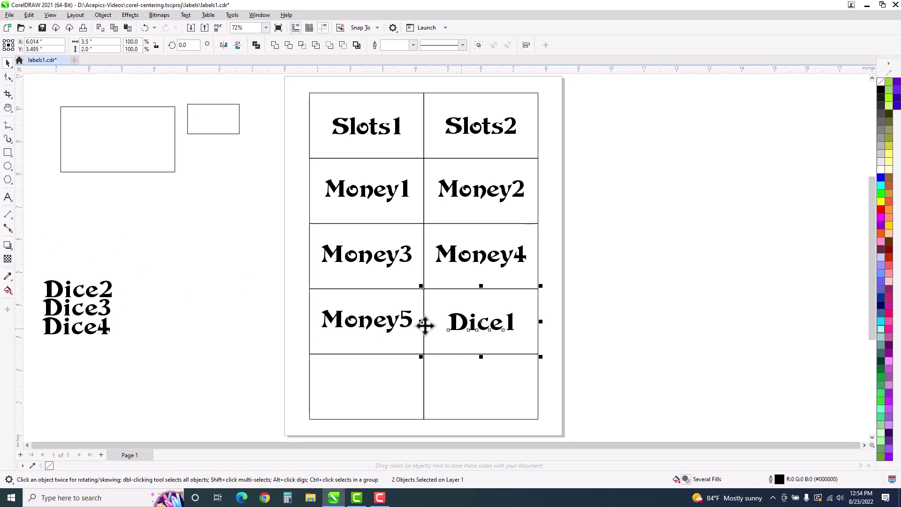
{"action": "key", "text": "Escape"}
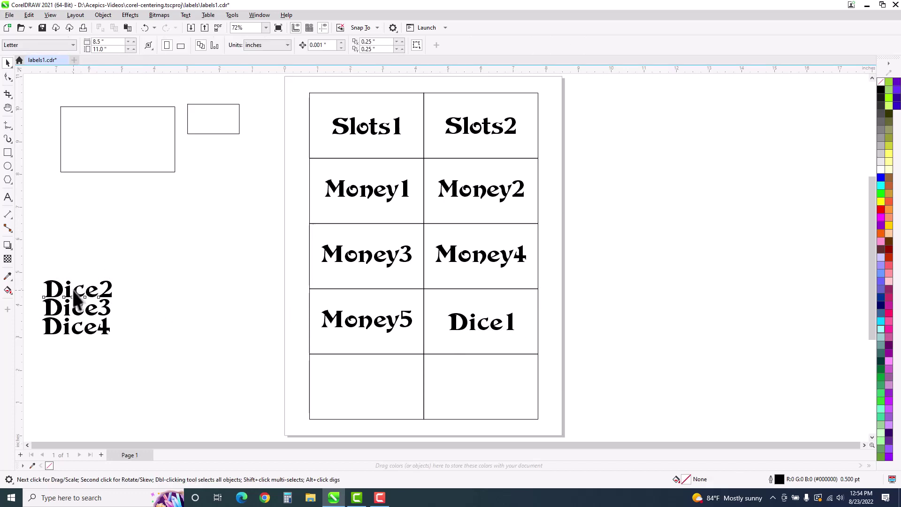
Center the Dice2 text vertically and horizontally in the left label of the fifth row
{"action": "left_click", "coordinate": [79, 292]}
{"action": "left_click", "coordinate": [312, 386], "text": "shift"}
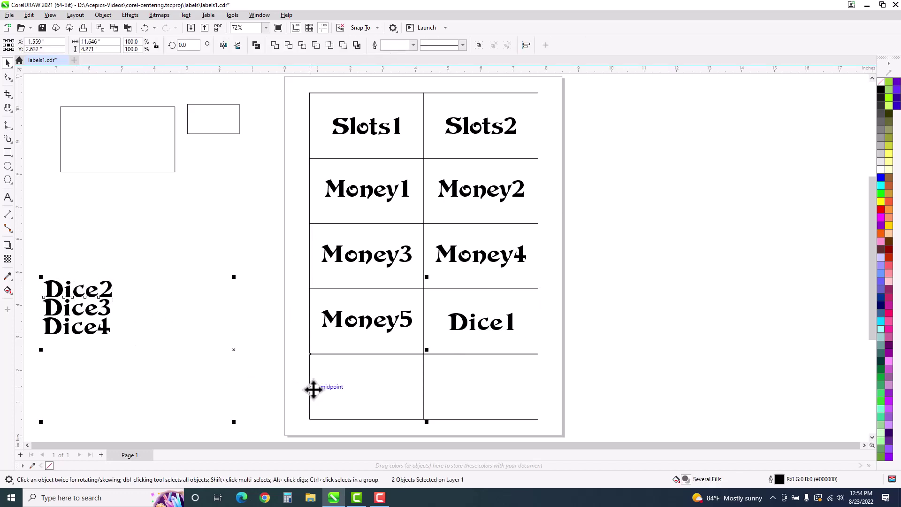
{"action": "key", "text": "e"}
{"action": "key", "text": "c"}
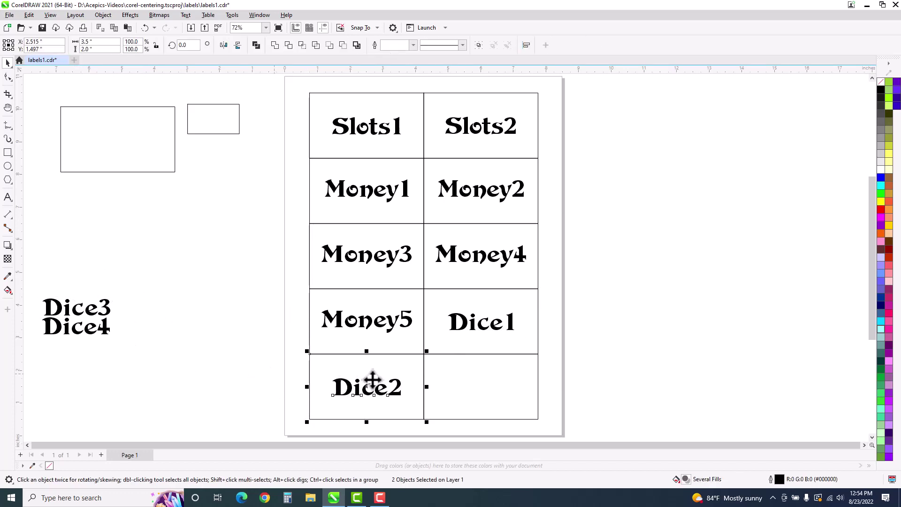
Center the Dice3 text vertically and horizontally in the right label of the fifth row
{"action": "left_click", "coordinate": [108, 306]}
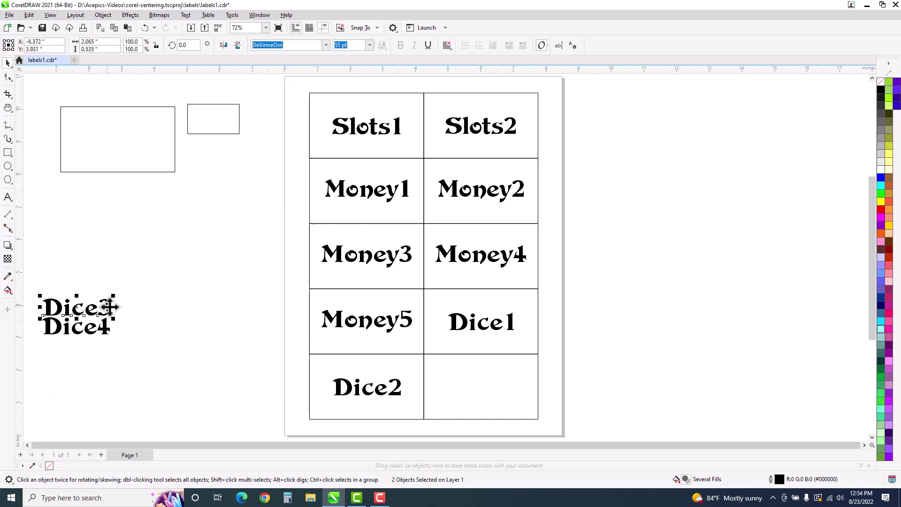
{"action": "left_click", "coordinate": [477, 395], "text": "shift"}
{"action": "key", "text": "e"}
{"action": "key", "text": "c"}
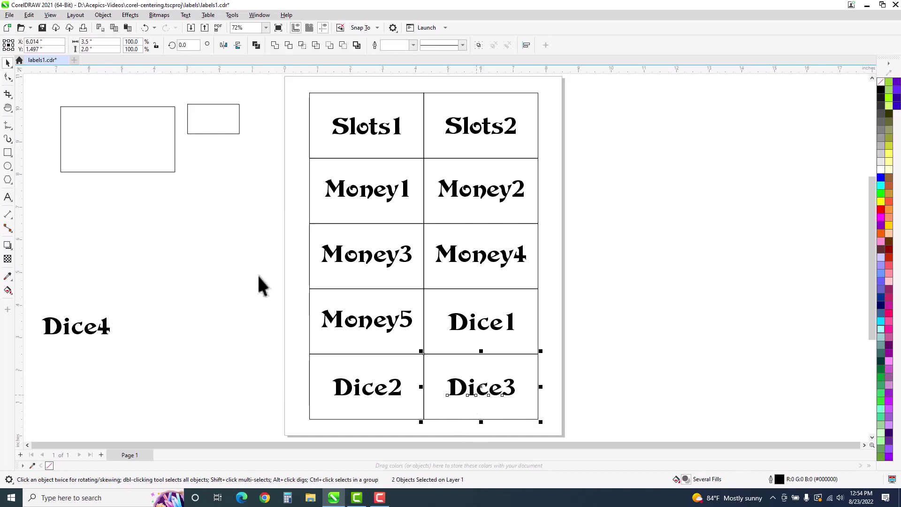
{"action": "left_click", "coordinate": [243, 273]}
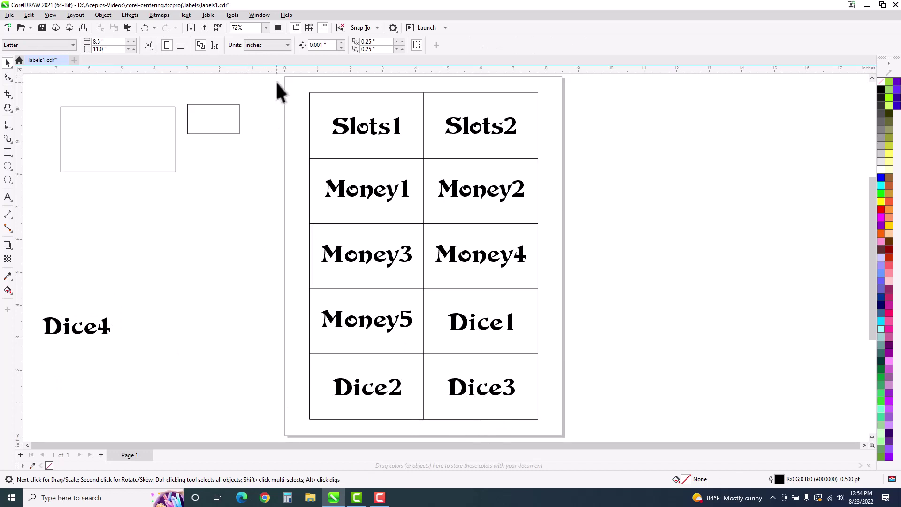
Group all the labels on the page with their texts and save the labels1.cdr document
{"action": "left_click_drag", "start_coordinate": [277, 82], "coordinate": [561, 424]}
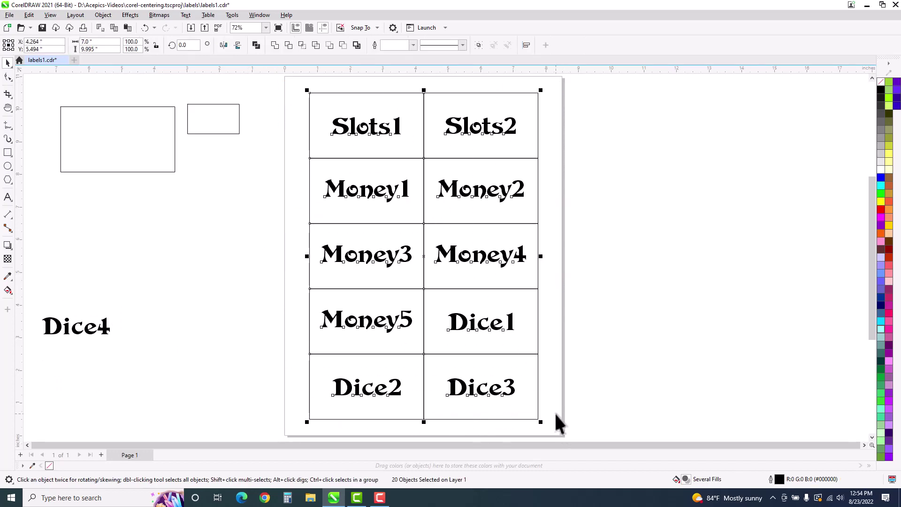
{"action": "key", "text": "ctrl+g"}
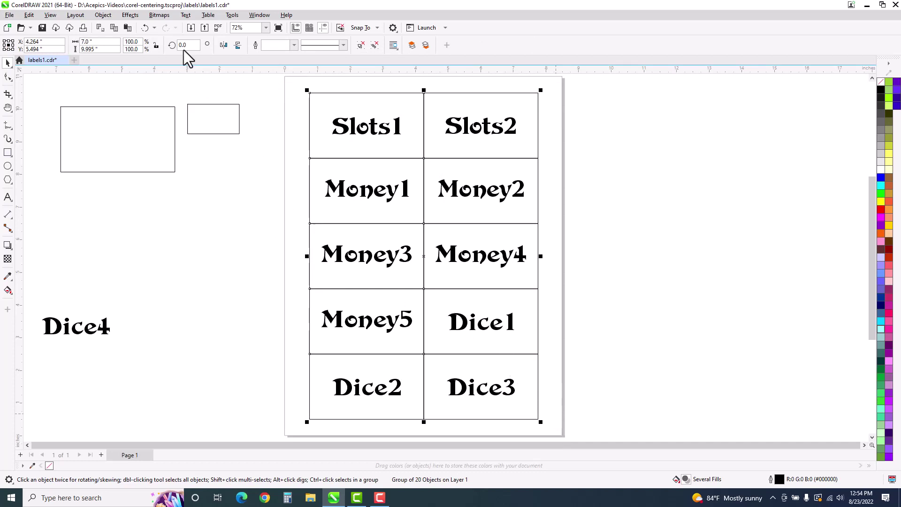
{"action": "left_click", "coordinate": [43, 28]}
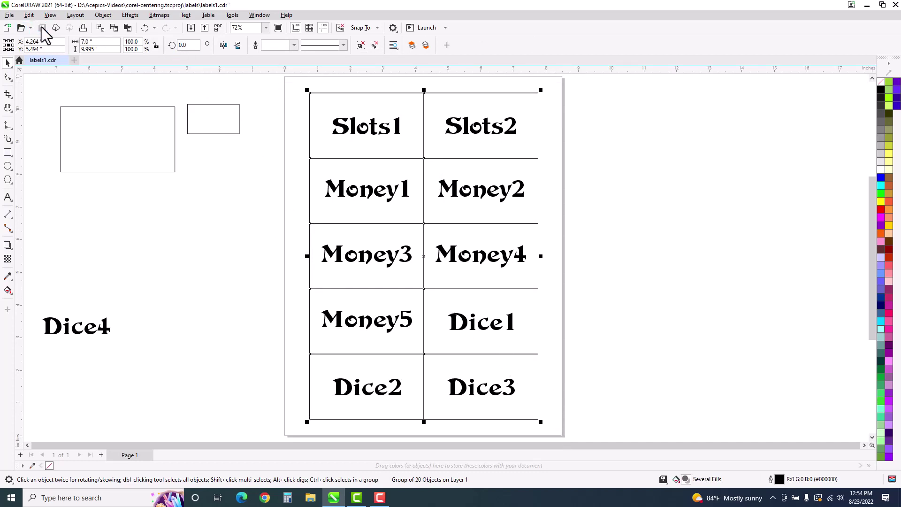
Add the artistic text "Use this file to print from" beside the page, just below the large empty rectangle
{"action": "left_click", "coordinate": [8, 198]}
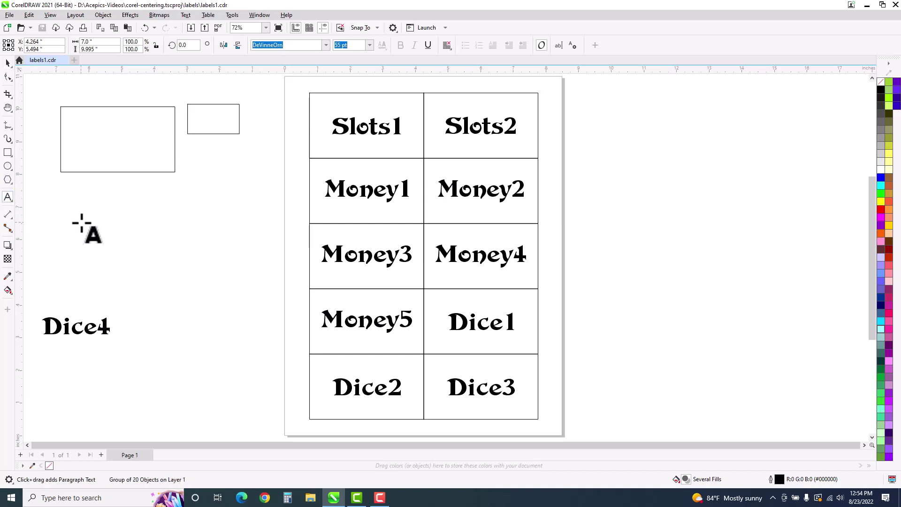
{"action": "left_click", "coordinate": [128, 201]}
{"action": "left_click", "coordinate": [129, 201]}
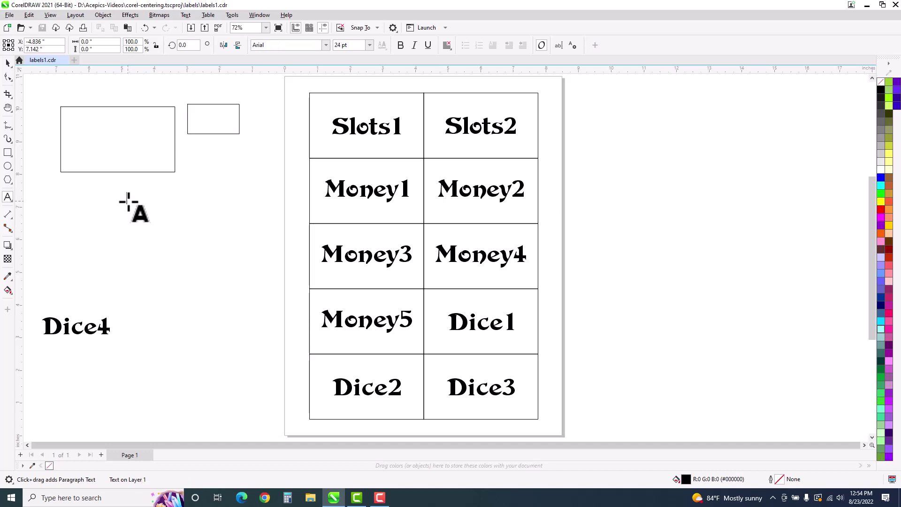
{"action": "type", "text": "Used"}
{"action": "key", "text": "BackSpace"}
{"action": "type", "text": "t"}
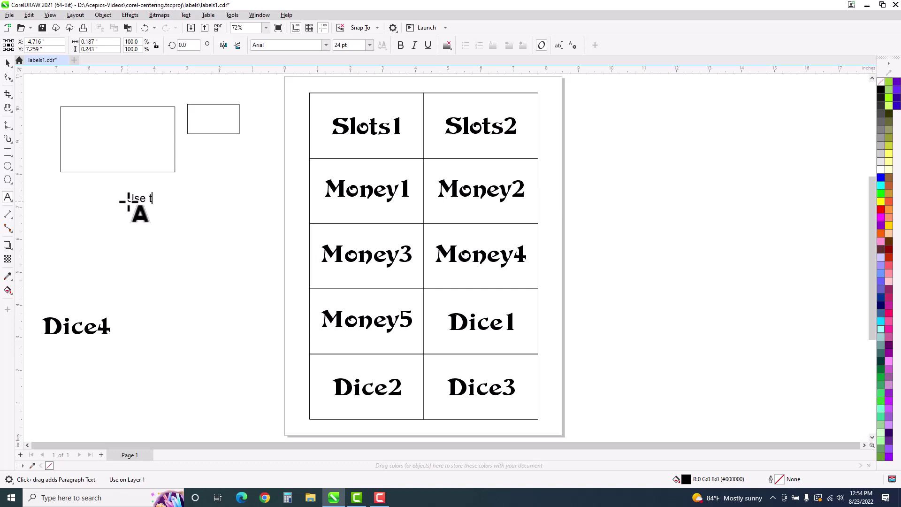
{"action": "type", "text": "his file to print f"}
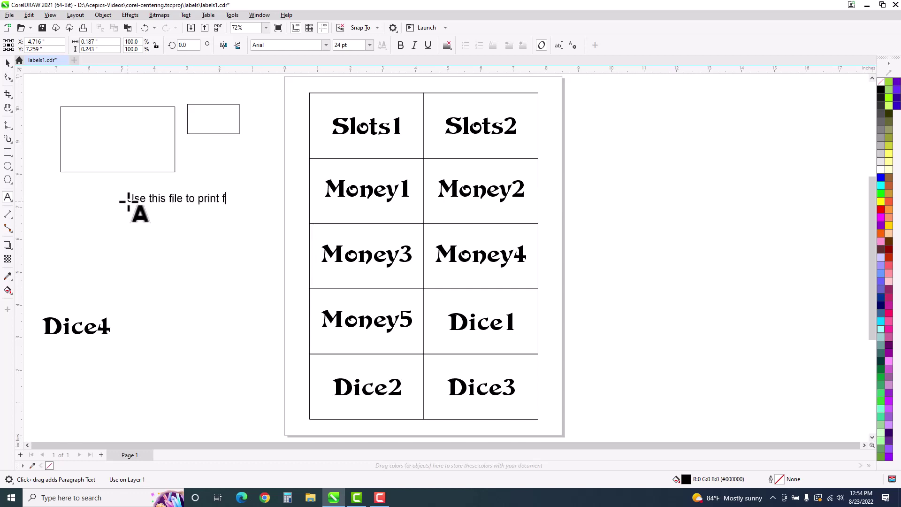
{"action": "type", "text": "rom"}
{"action": "left_click", "coordinate": [8, 62]}
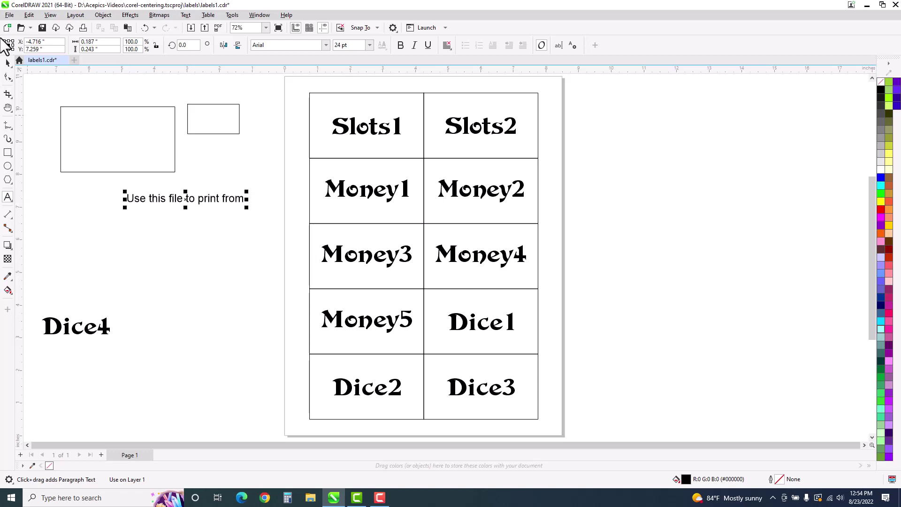
Lock the "Use this file to print from" note in place and deselect it
{"action": "left_click", "coordinate": [152, 202]}
{"action": "right_click", "coordinate": [153, 202]}
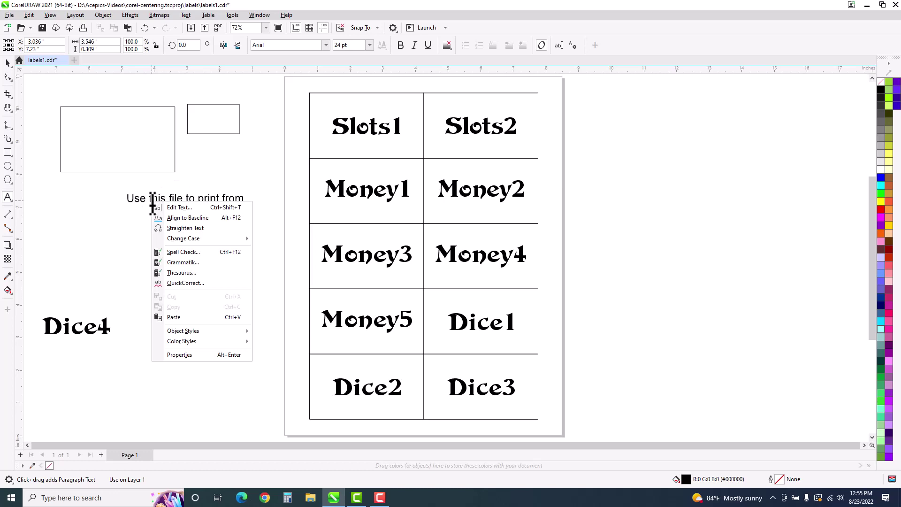
{"action": "left_click", "coordinate": [8, 62]}
{"action": "left_click", "coordinate": [9, 62]}
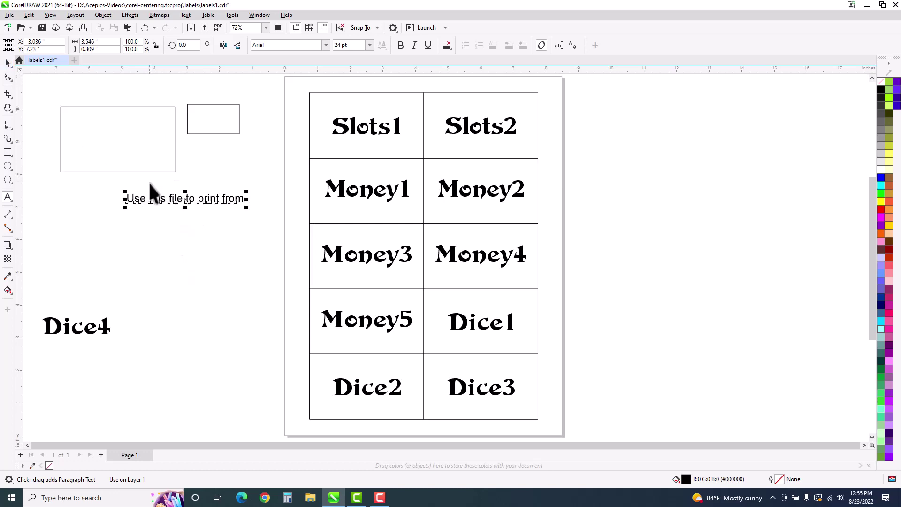
{"action": "right_click", "coordinate": [154, 200]}
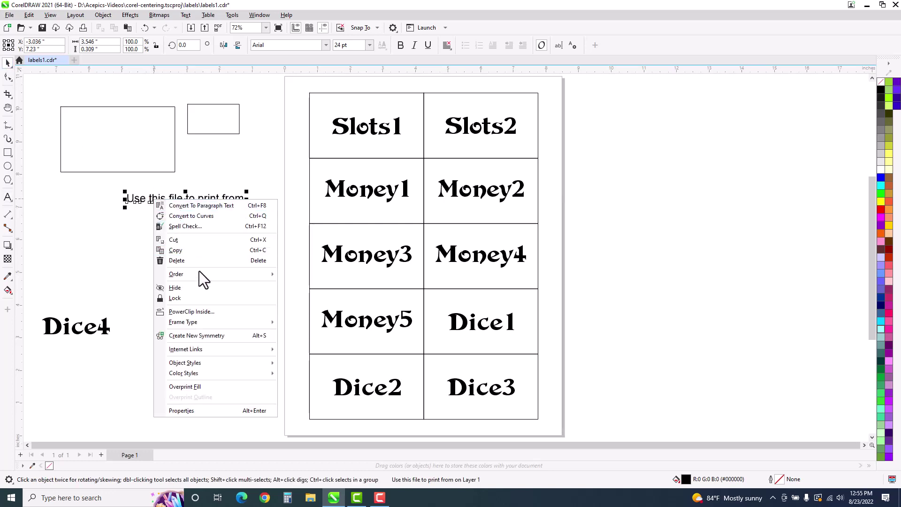
{"action": "left_click", "coordinate": [190, 298]}
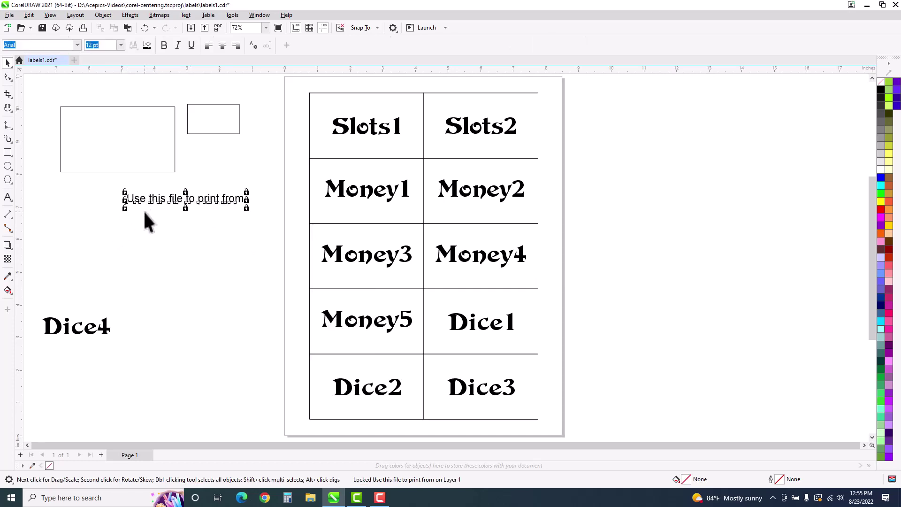
{"action": "left_click", "coordinate": [131, 223]}
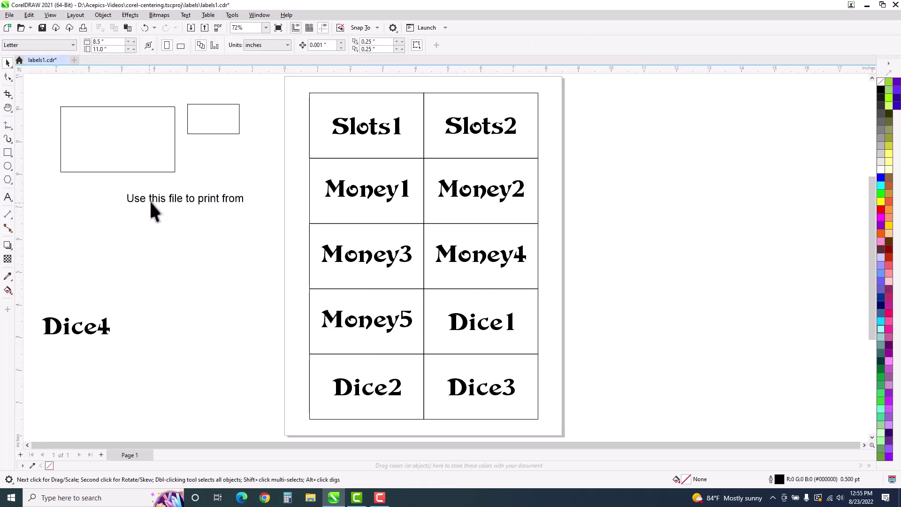
{"action": "left_click", "coordinate": [192, 195]}
{"action": "left_click", "coordinate": [217, 185]}
{"action": "left_click", "coordinate": [236, 202]}
{"action": "left_click", "coordinate": [244, 172]}
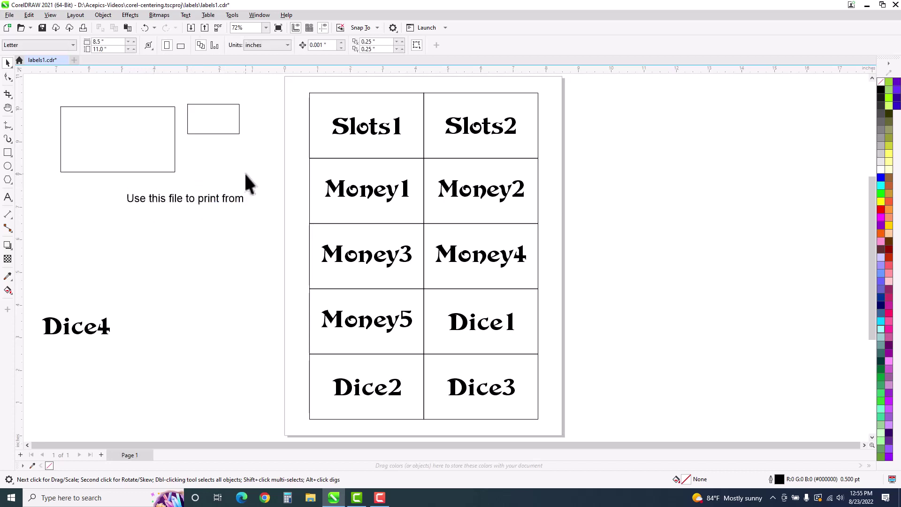